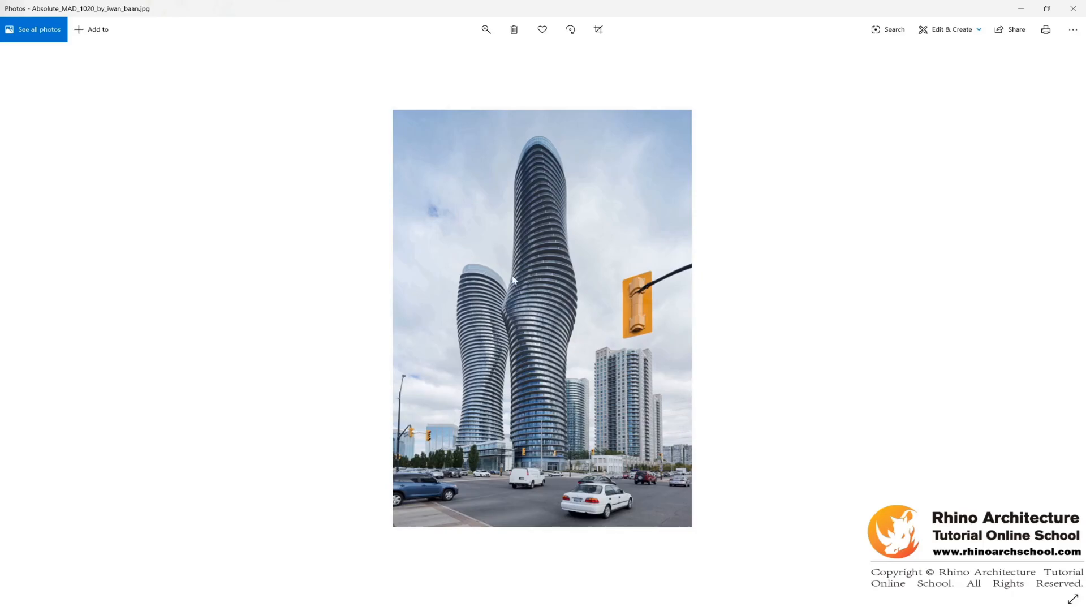
# Look through the Absolute Towers reference photos, close the image viewer, and switch to Rhino
pyautogui.click(1077, 333)
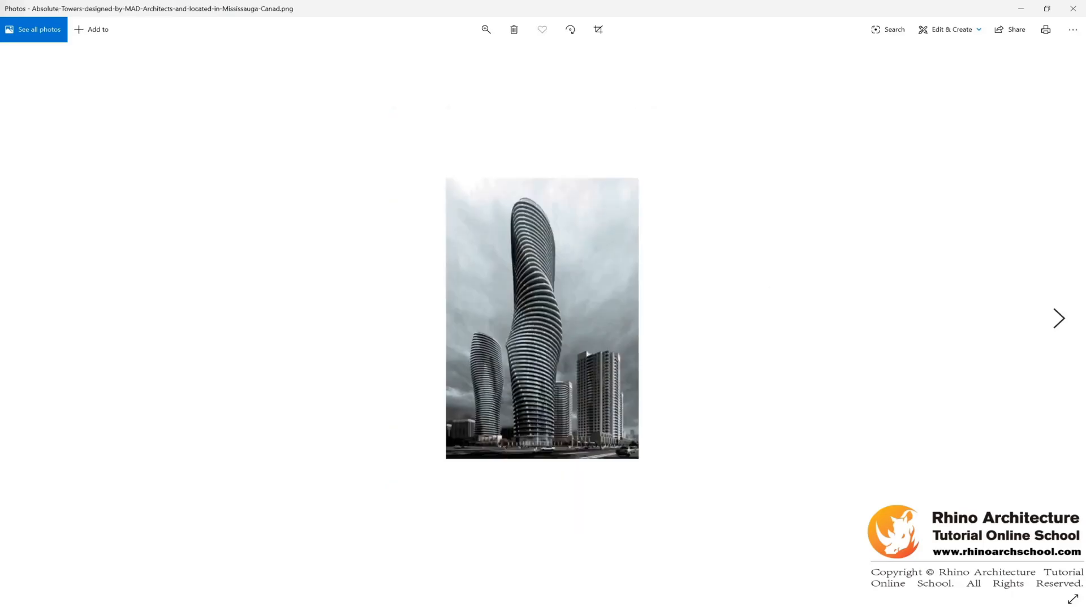
pyautogui.click(1079, 334)
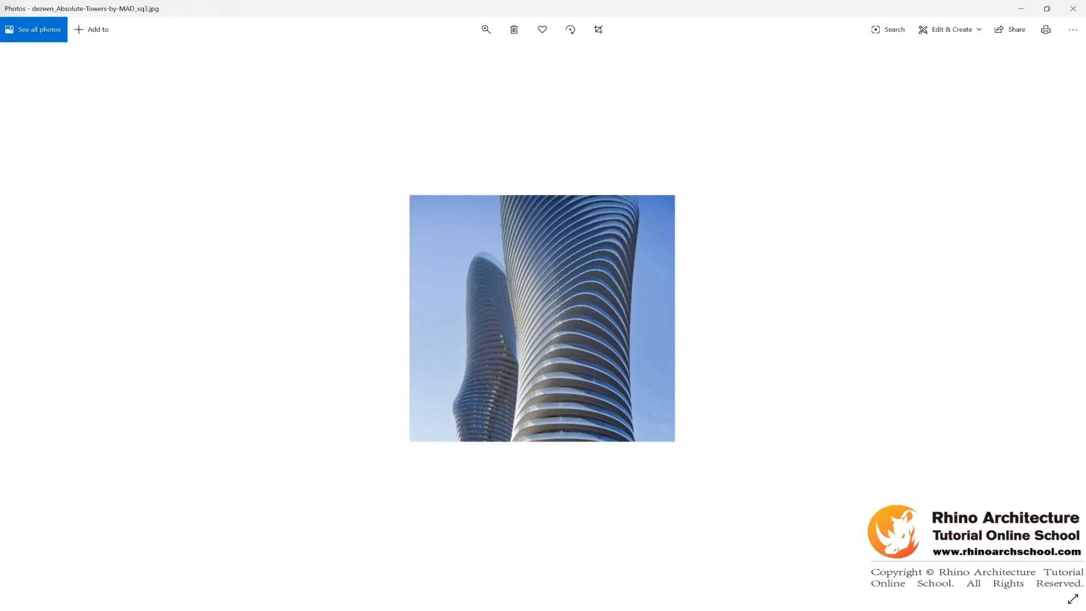
pyautogui.hotkey('alt', 'F4')
pyautogui.click(603, 129)
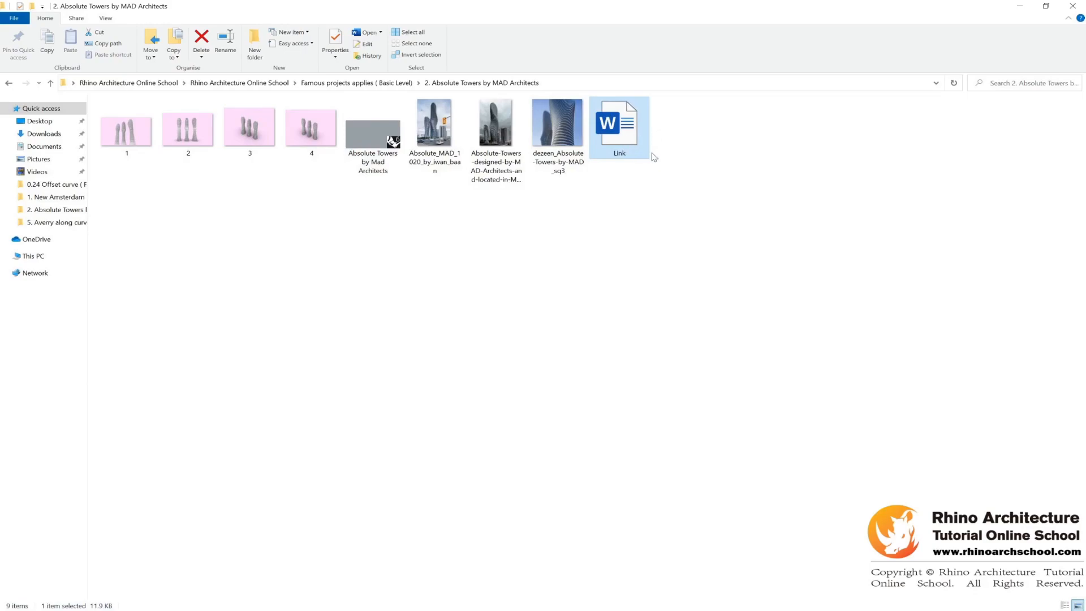
pyautogui.click(421, 133)
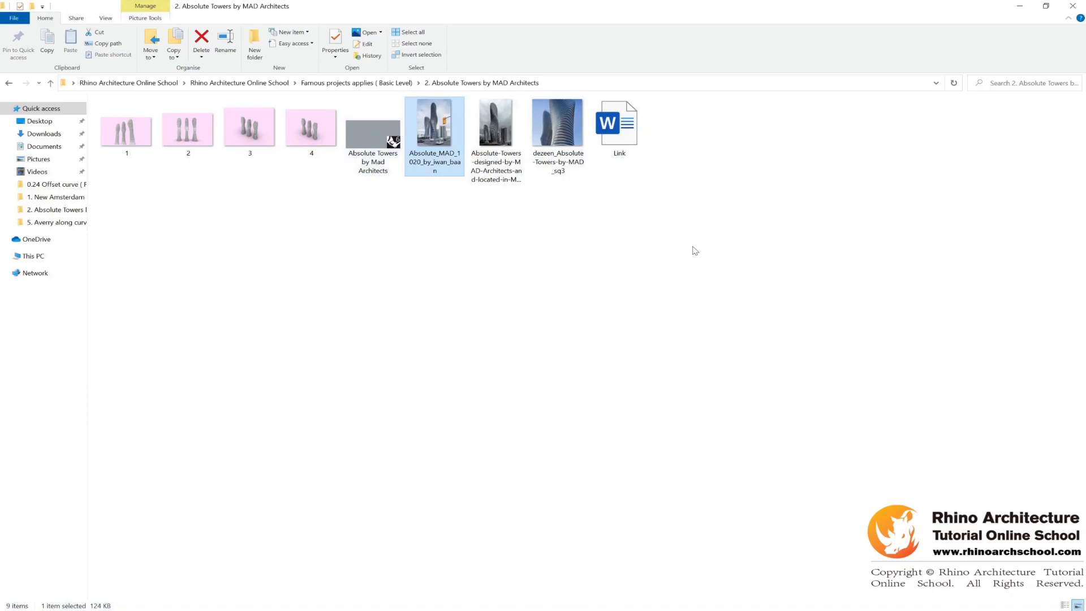
pyautogui.moveTo(695, 249); pyautogui.dragTo(268, 234)
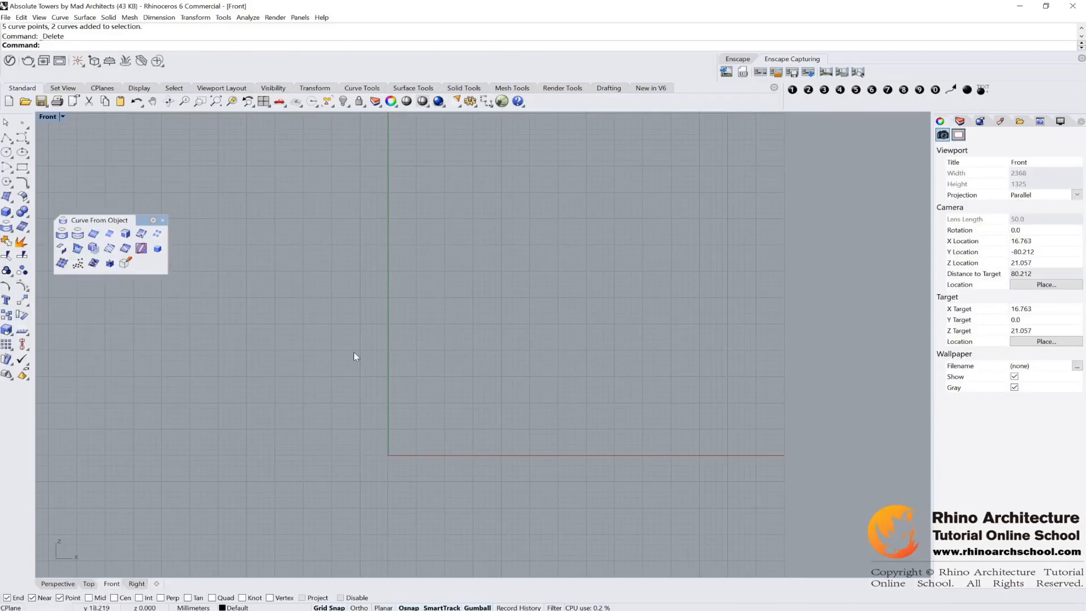
# Close the floating Curve From Object palette to clear the Front view
pyautogui.scroll(5, 354, 349)
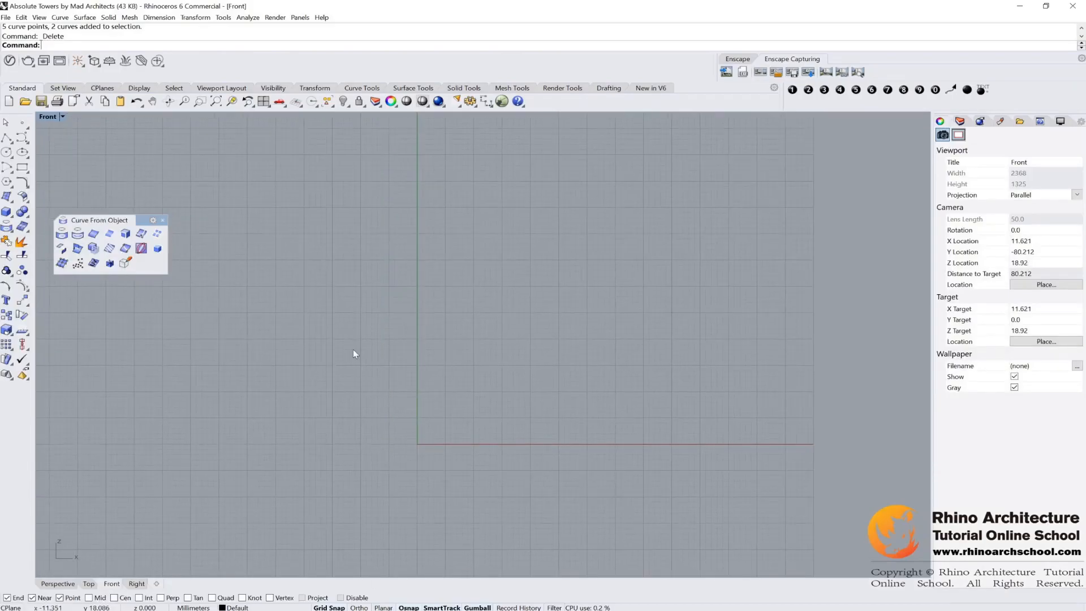
pyautogui.moveTo(379, 354); pyautogui.dragTo(425, 334, button='right')
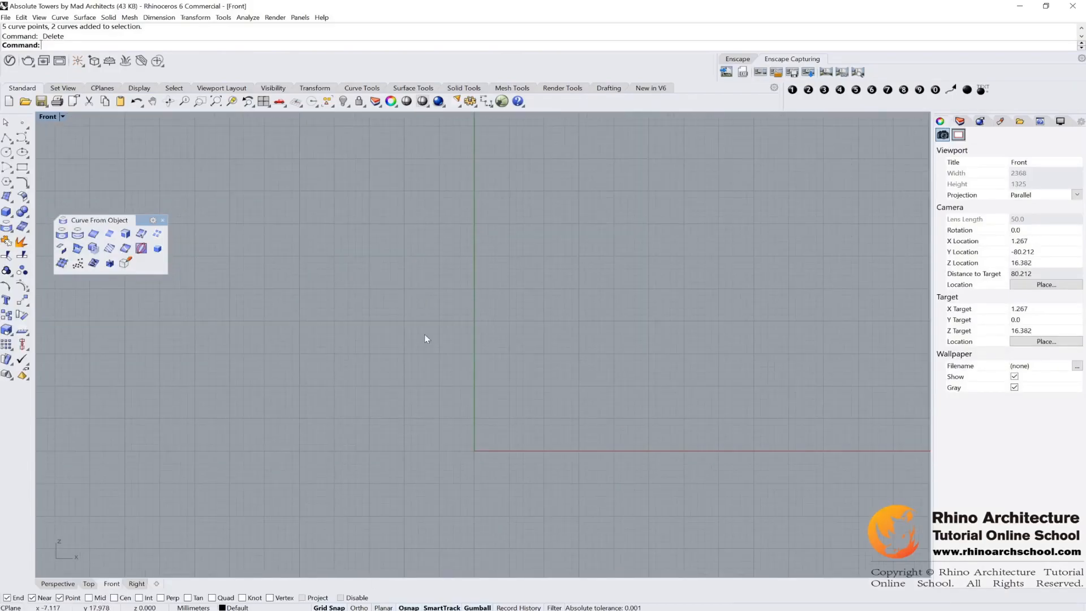
pyautogui.click(162, 221)
pyautogui.click(8, 197)
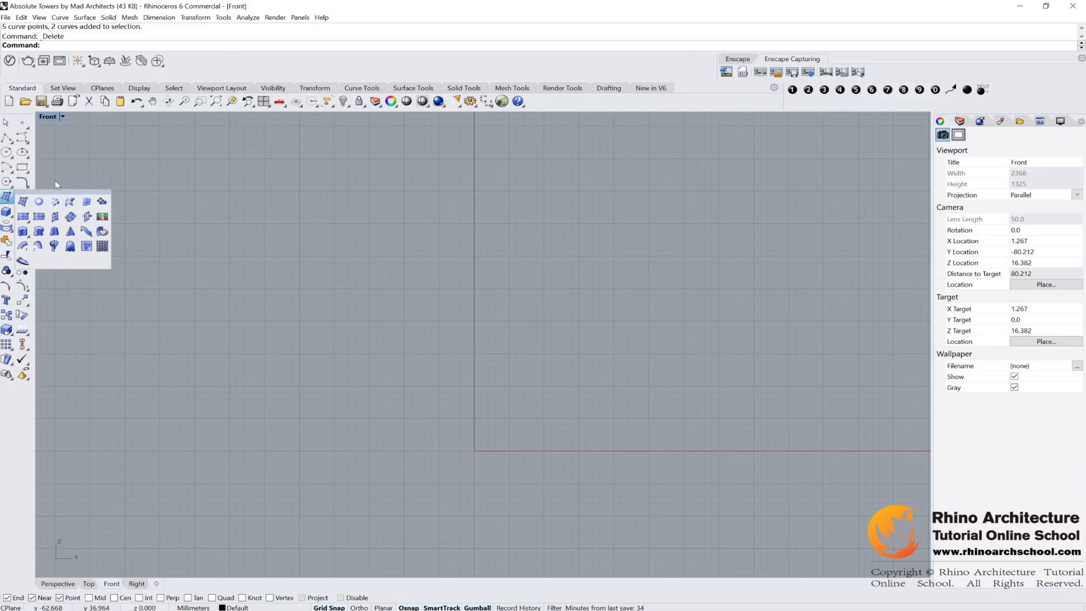
pyautogui.click(8, 227)
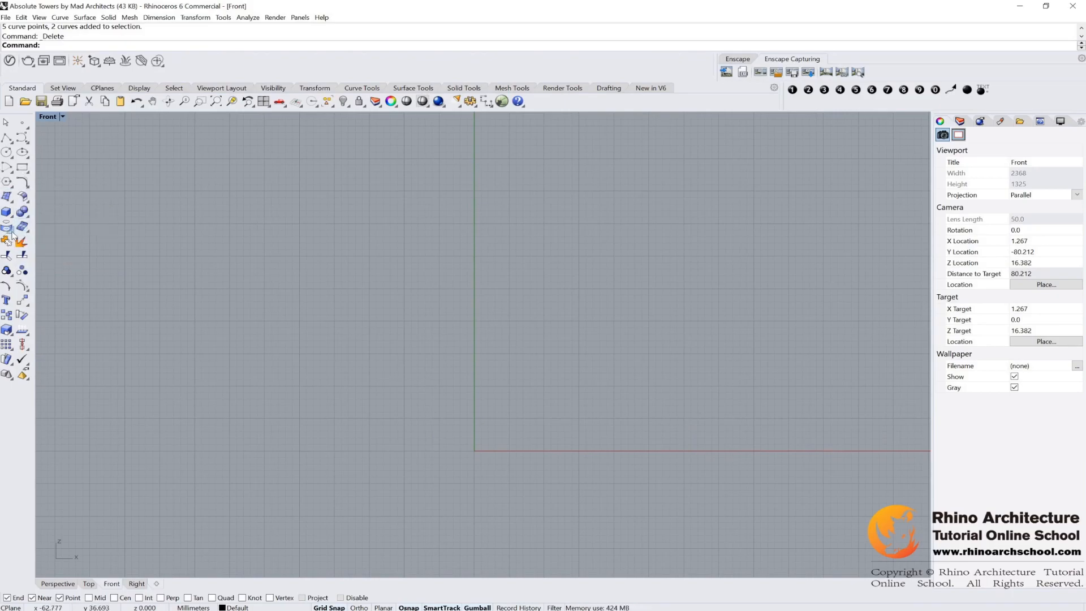
pyautogui.moveTo(45, 228); pyautogui.dragTo(92, 213)
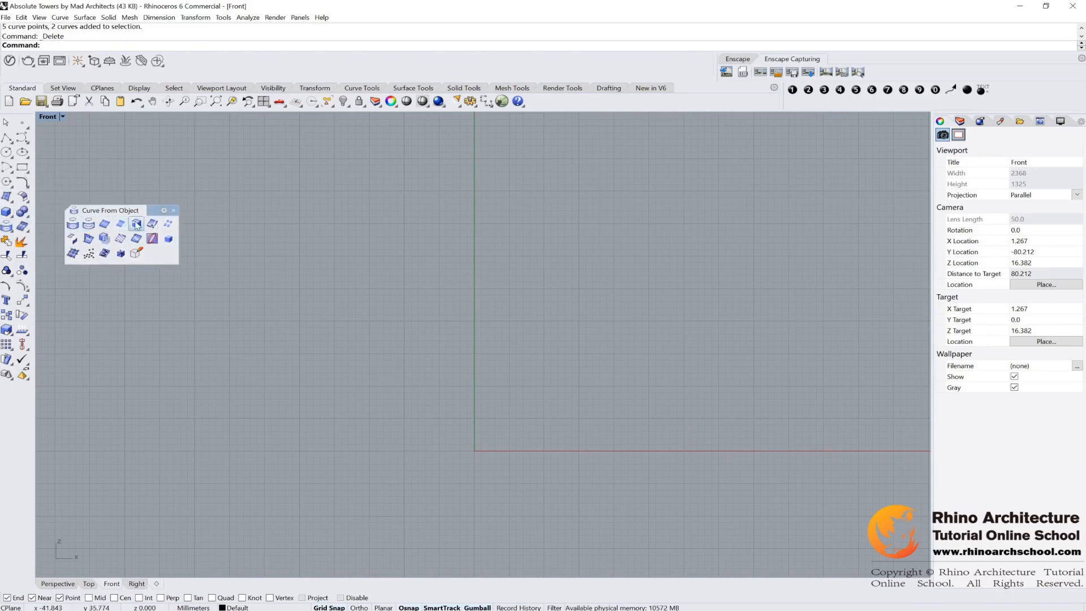
pyautogui.click(173, 210)
pyautogui.moveTo(542, 362); pyautogui.dragTo(488, 373, button='right')
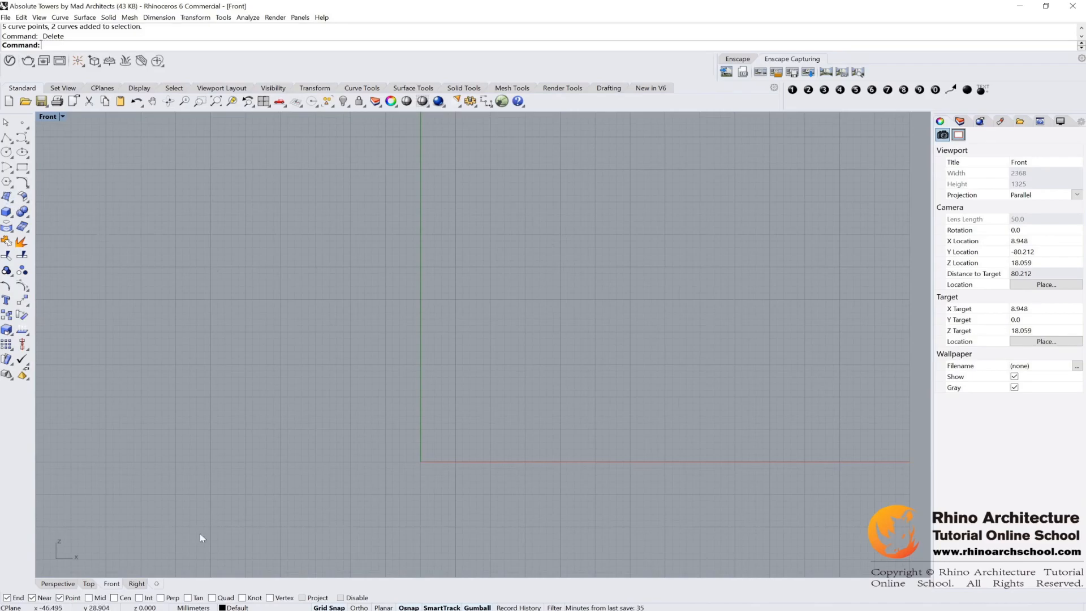
pyautogui.moveTo(275, 552); pyautogui.dragTo(303, 557, button='right')
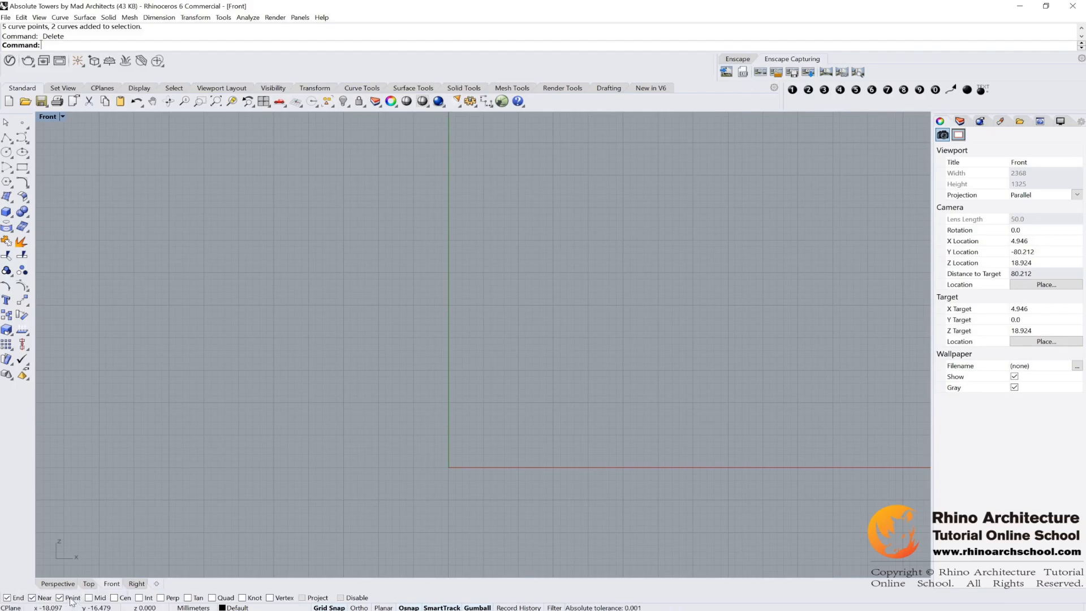
pyautogui.click(114, 598)
pyautogui.scroll(-2, 575, 305)
pyautogui.scroll(2, 615, 376)
# In the Front view, draw a degree-7 curve through seven control points, from 60 mm up the vertical axis down to the baseline on its left
pyautogui.click(22, 123)
pyautogui.click(22, 138)
pyautogui.moveTo(504, 234); pyautogui.dragTo(493, 265, button='right')
pyautogui.scroll(2, 453, 192)
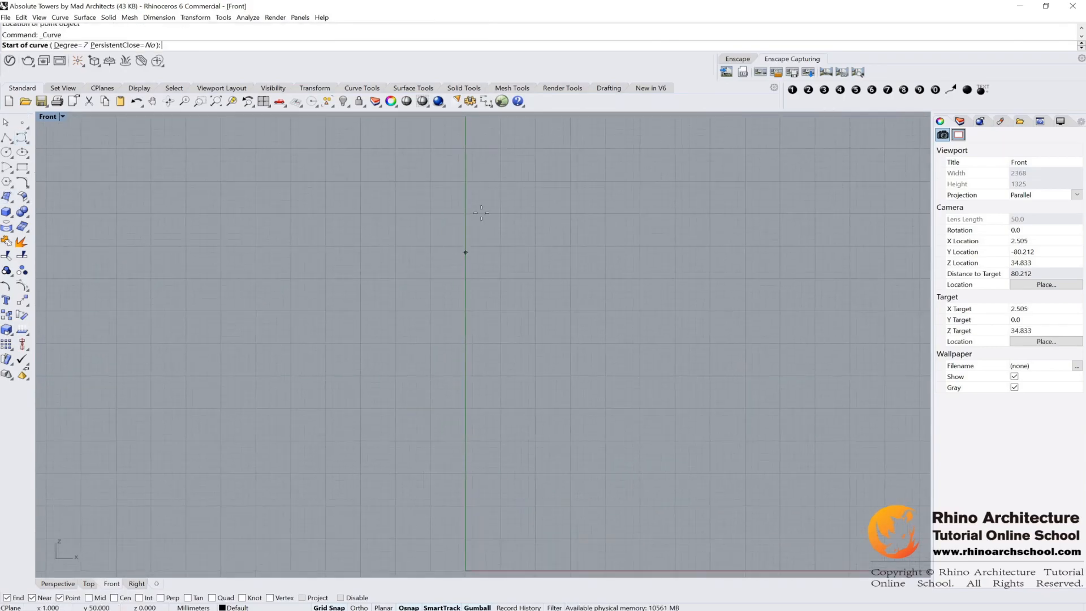
pyautogui.click(463, 180)
pyautogui.scroll(-4, 432, 185)
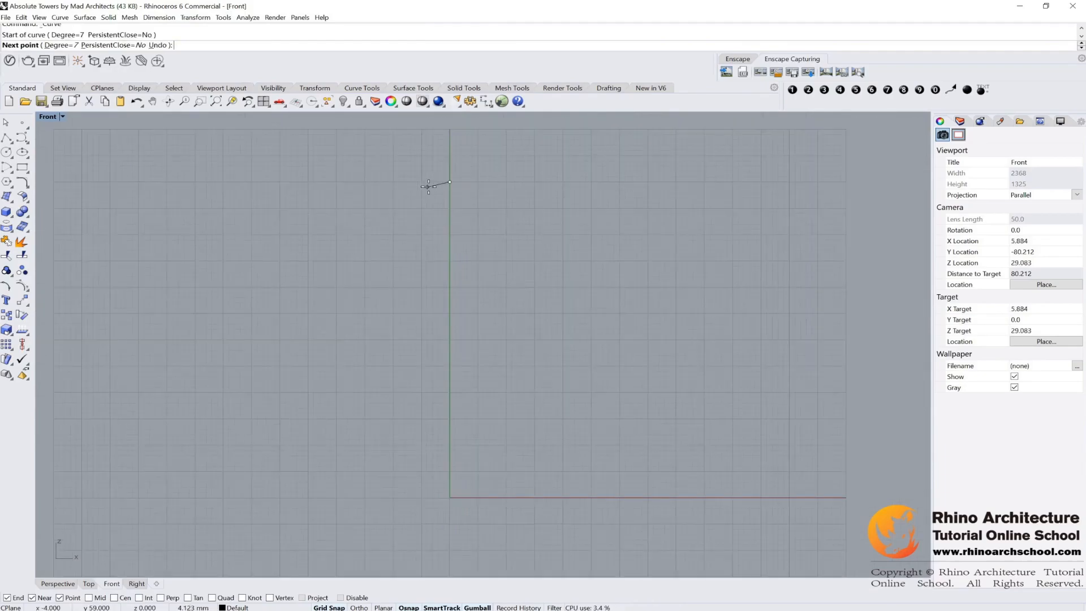
pyautogui.scroll(1, 428, 179)
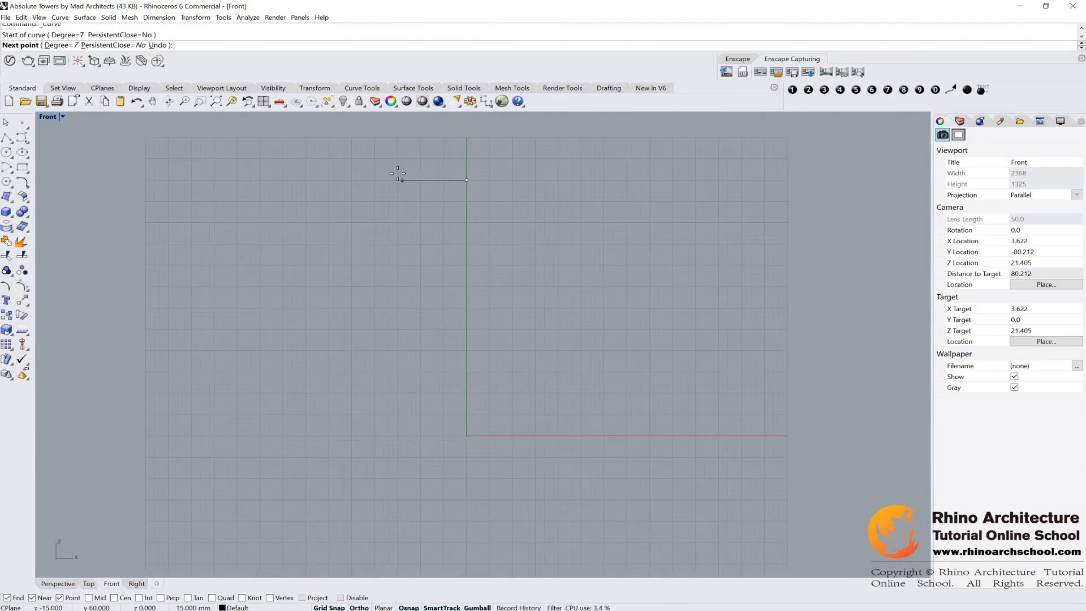
pyautogui.click(430, 180)
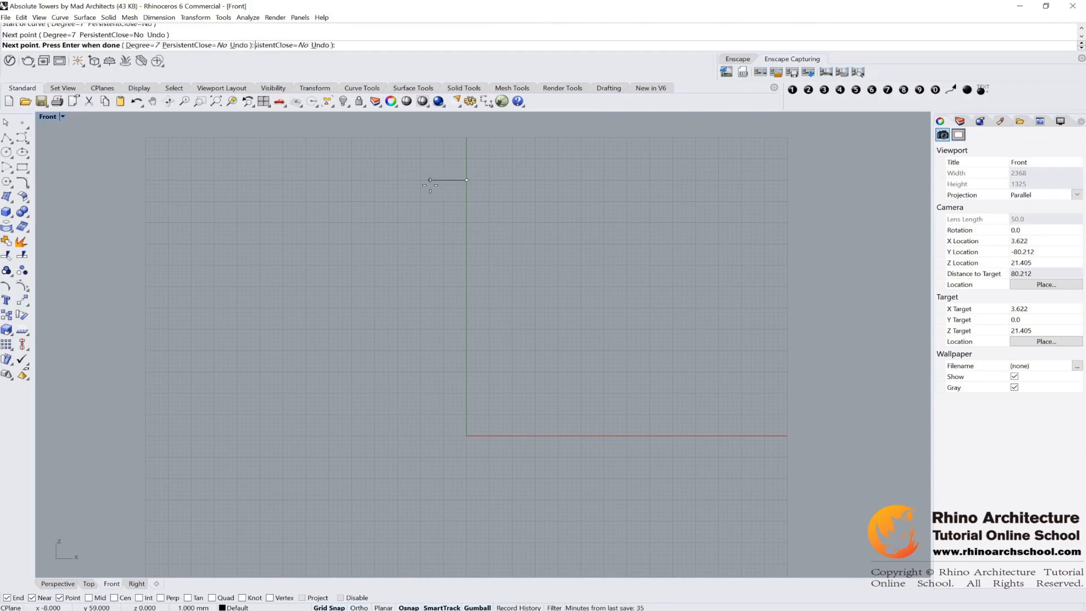
pyautogui.click(417, 239)
pyautogui.click(439, 308)
pyautogui.click(444, 368)
pyautogui.click(430, 423)
pyautogui.click(412, 436)
pyautogui.press('Return')
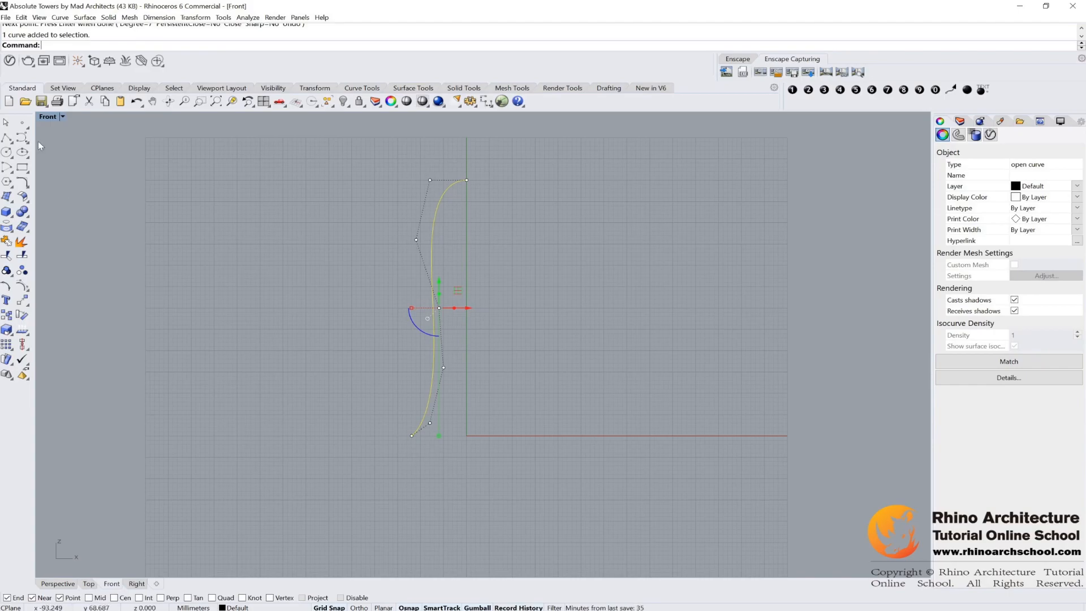
# Mirror a copy of the profile curve across the vertical axis in the Front view
pyautogui.write('mirror')
pyautogui.press('Return')
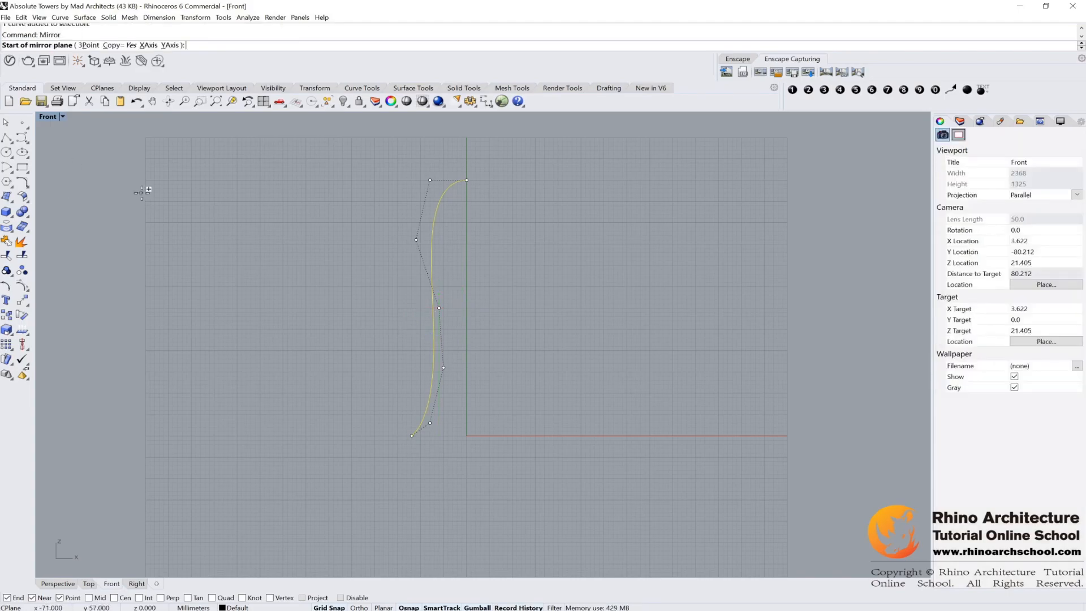
pyautogui.click(468, 180)
pyautogui.click(468, 400)
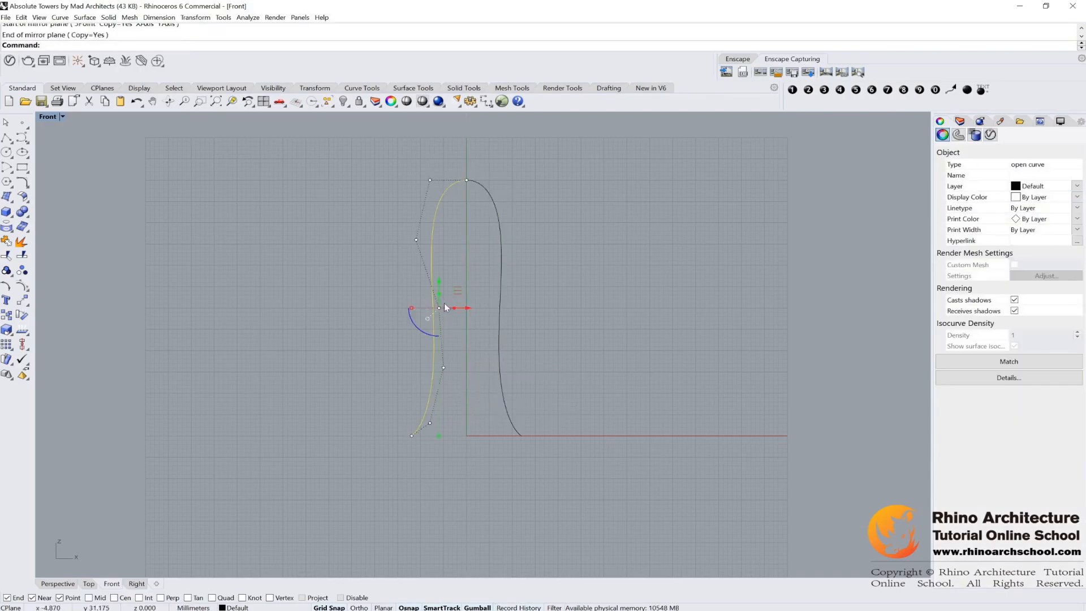
# Move the left profile curve's control point just below its middle onto the vertical axis to narrow the tower's waist
pyautogui.moveTo(362, 313); pyautogui.dragTo(498, 366)
pyautogui.scroll(2, 450, 366)
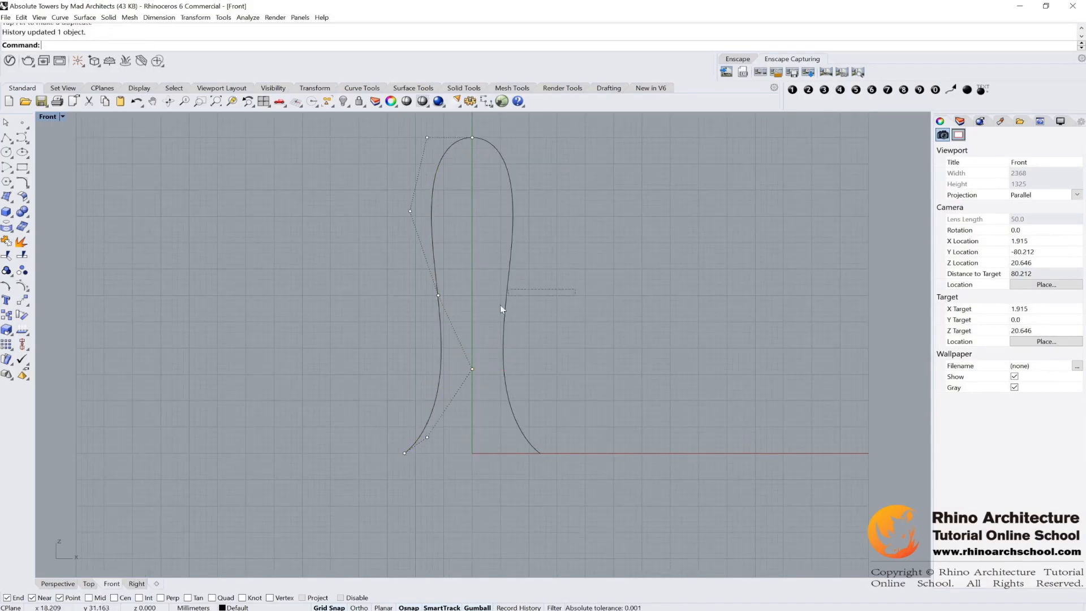
pyautogui.click(500, 328)
pyautogui.scroll(-3, 537, 315)
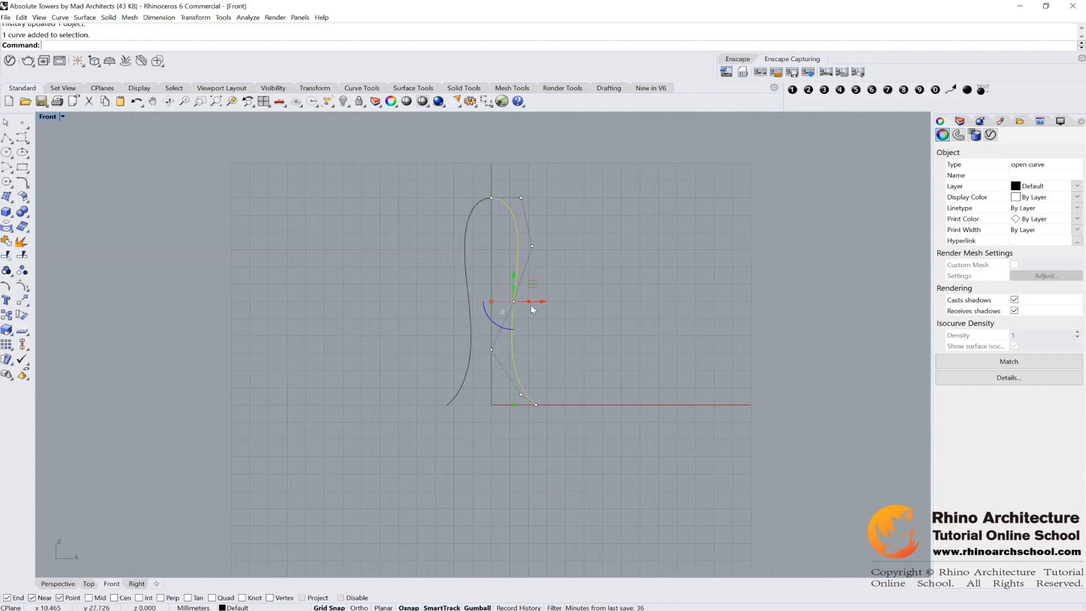
pyautogui.click(473, 473)
# Adjust the middle control point of the left profile curve slightly
pyautogui.scroll(3, 441, 305)
pyautogui.scroll(2, 454, 315)
pyautogui.click(434, 308)
pyautogui.moveTo(336, 281); pyautogui.dragTo(437, 328)
pyautogui.moveTo(404, 288); pyautogui.dragTo(408, 299)
pyautogui.click(488, 364)
pyautogui.scroll(-6, 487, 364)
pyautogui.moveTo(488, 364); pyautogui.dragTo(485, 345, button='right')
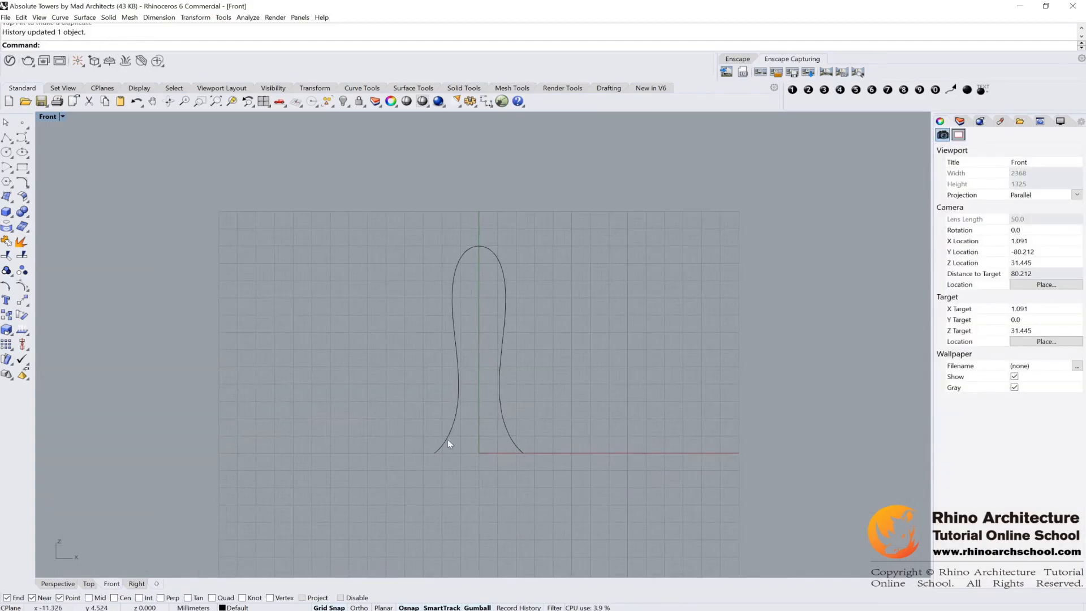
# Move the base control points of the left profile curve inward to narrow the tower's foot
pyautogui.moveTo(442, 413); pyautogui.dragTo(442, 413)
pyautogui.moveTo(387, 445); pyautogui.dragTo(470, 457)
pyautogui.scroll(6, 470, 457)
pyautogui.moveTo(374, 390); pyautogui.dragTo(472, 441)
pyautogui.click(477, 267)
pyautogui.scroll(-4, 477, 266)
pyautogui.moveTo(477, 266); pyautogui.dragTo(473, 305, button='right')
# Move the upper control points of the left profile curve inward to slim the tower's top
pyautogui.click(456, 325)
pyautogui.moveTo(390, 213); pyautogui.dragTo(465, 256)
pyautogui.moveTo(389, 136); pyautogui.dragTo(460, 252)
pyautogui.moveTo(466, 203); pyautogui.dragTo(476, 205)
pyautogui.click(551, 198)
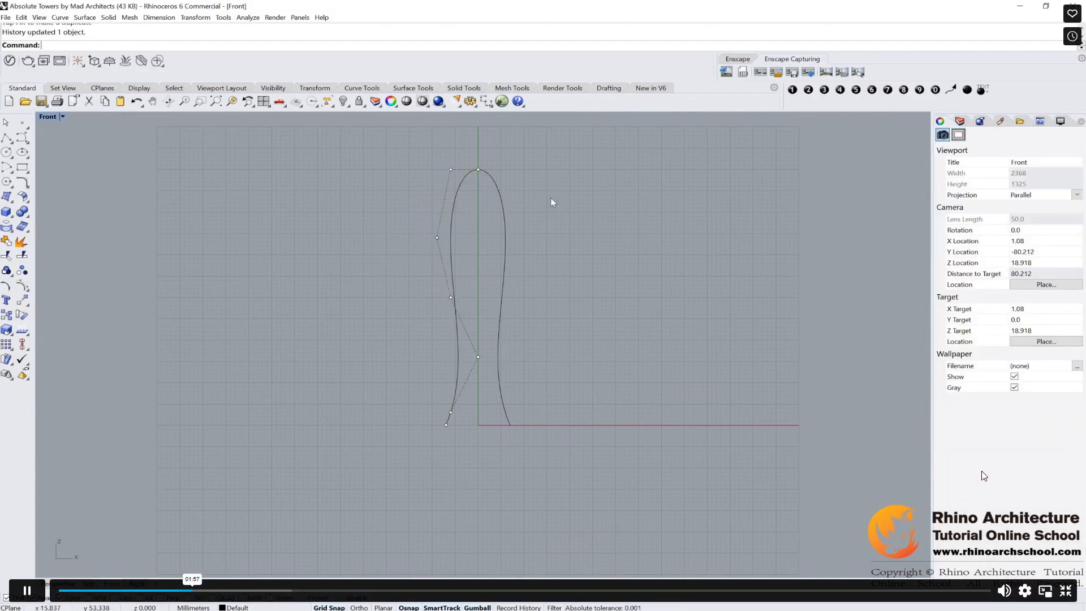
# In the Perspective view, draw an ellipse by diameter between the two profile curves' base ends, with a second semi-axis of about 5 mm
pyautogui.doubleClick(52, 116)
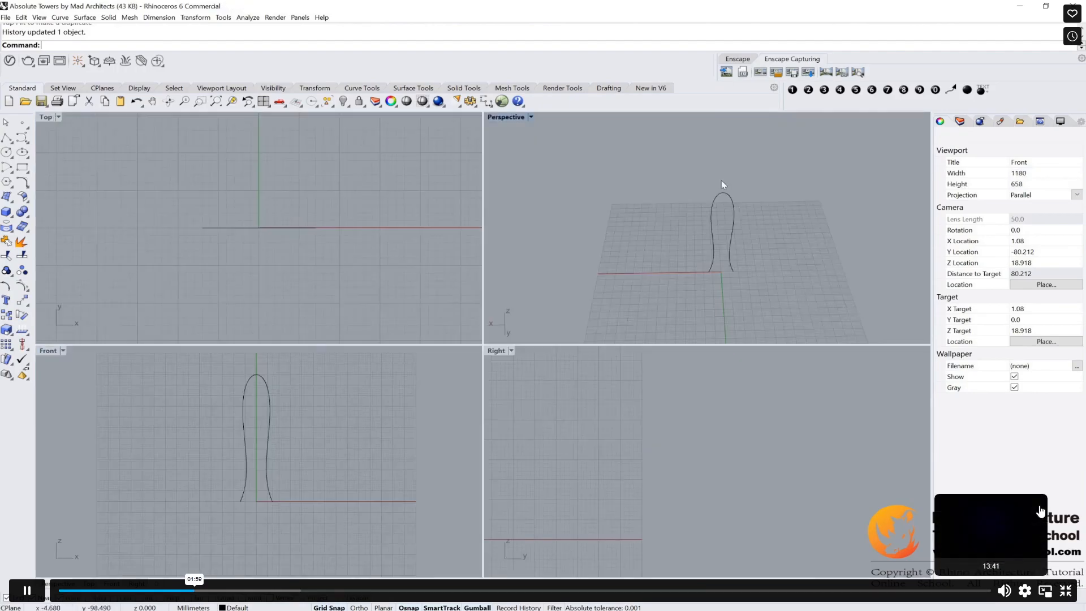
pyautogui.moveTo(722, 181); pyautogui.dragTo(650, 211, button='right')
pyautogui.doubleClick(512, 119)
pyautogui.scroll(5, 600, 447)
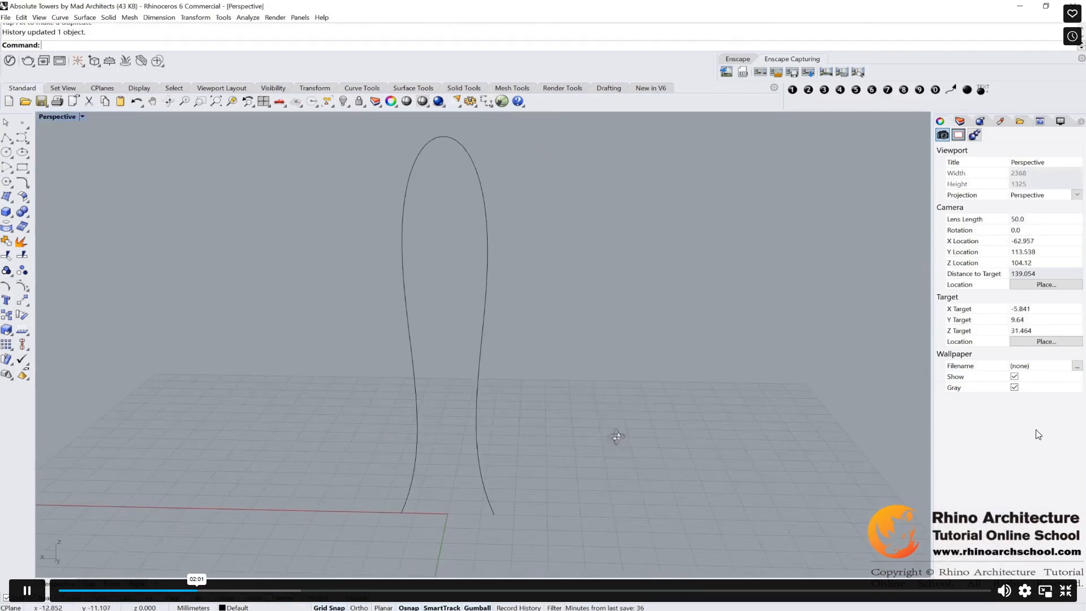
pyautogui.click(23, 151)
pyautogui.moveTo(398, 272); pyautogui.dragTo(317, 357, button='right')
pyautogui.scroll(-4, 498, 412)
pyautogui.scroll(8, 453, 391)
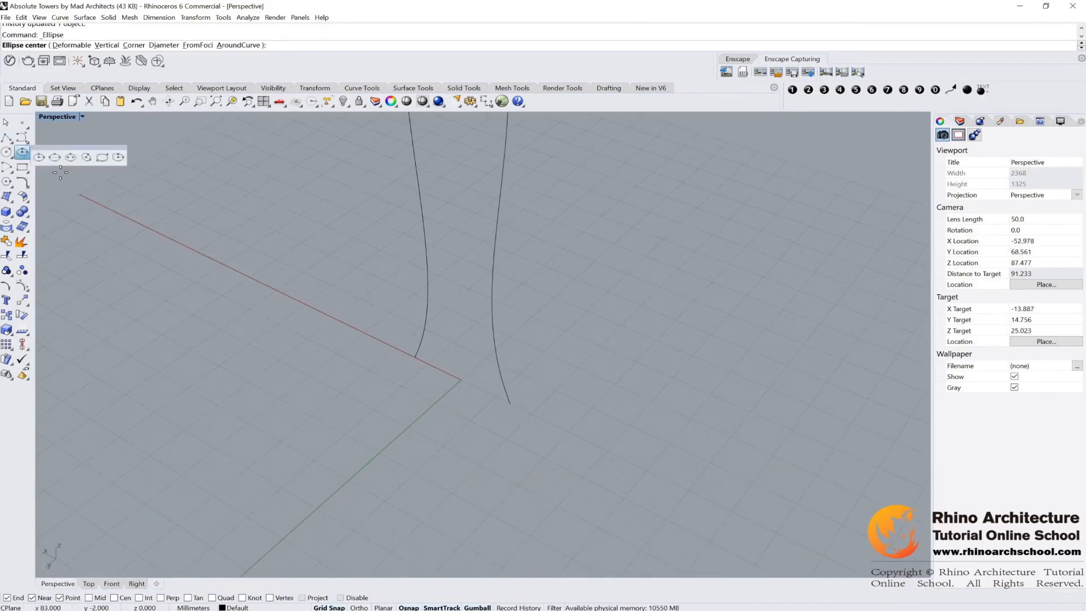
pyautogui.click(47, 156)
pyautogui.click(415, 357)
pyautogui.click(510, 403)
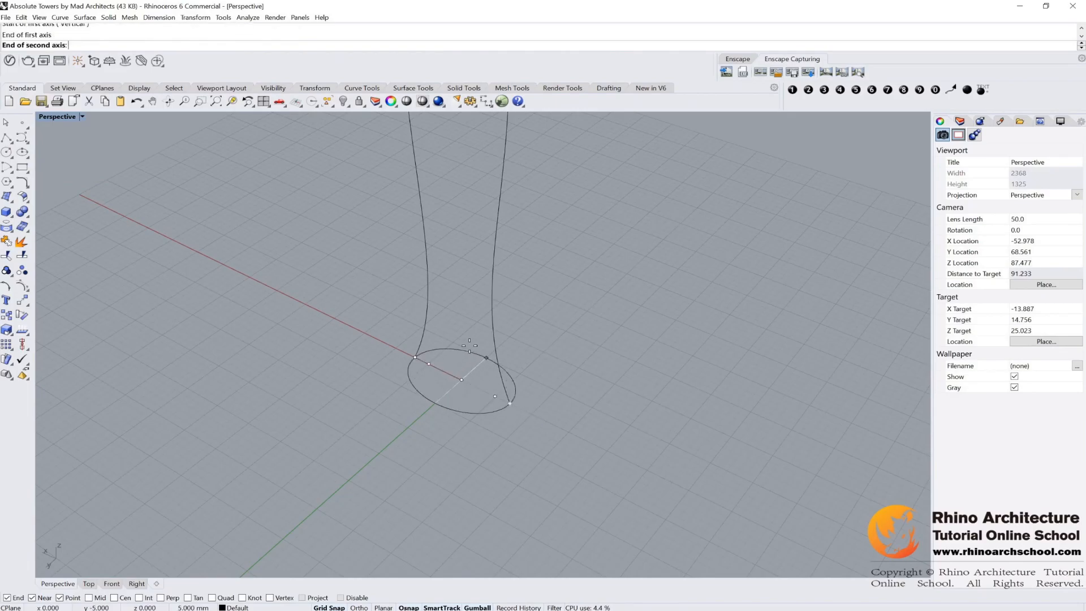
pyautogui.click(471, 343)
# Select the base ellipse and detach the Surface Creation tools as a floating palette
pyautogui.moveTo(471, 343); pyautogui.dragTo(542, 403, button='right')
pyautogui.scroll(-7, 636, 352)
pyautogui.scroll(5, 532, 412)
pyautogui.click(488, 481)
pyautogui.scroll(-6, 488, 474)
pyautogui.moveTo(498, 453); pyautogui.dragTo(518, 483, button='right')
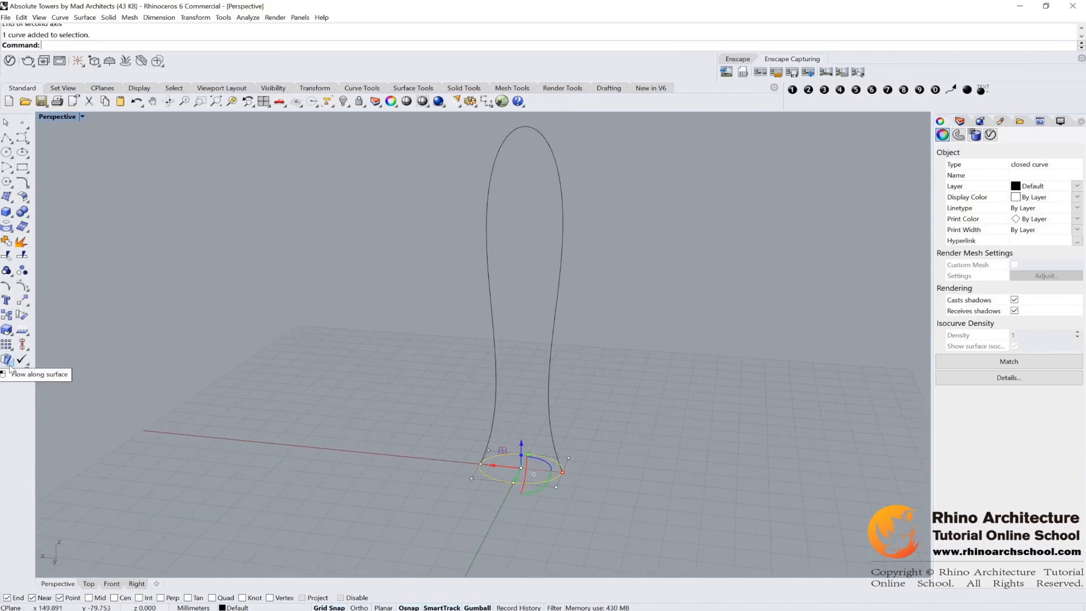
pyautogui.click(10, 205)
pyautogui.moveTo(56, 194); pyautogui.dragTo(104, 194)
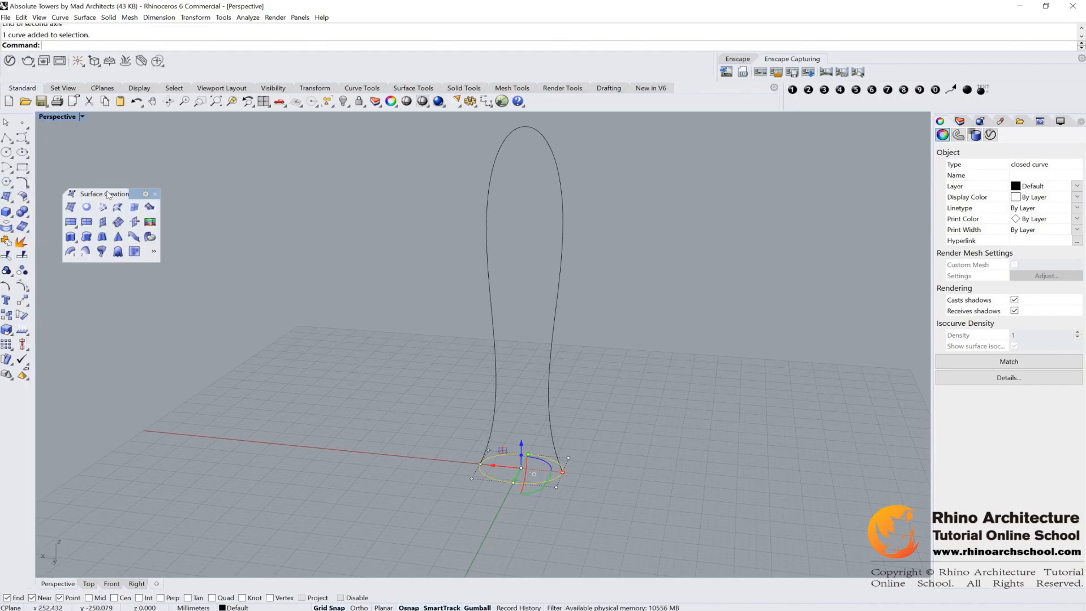
pyautogui.click(85, 251)
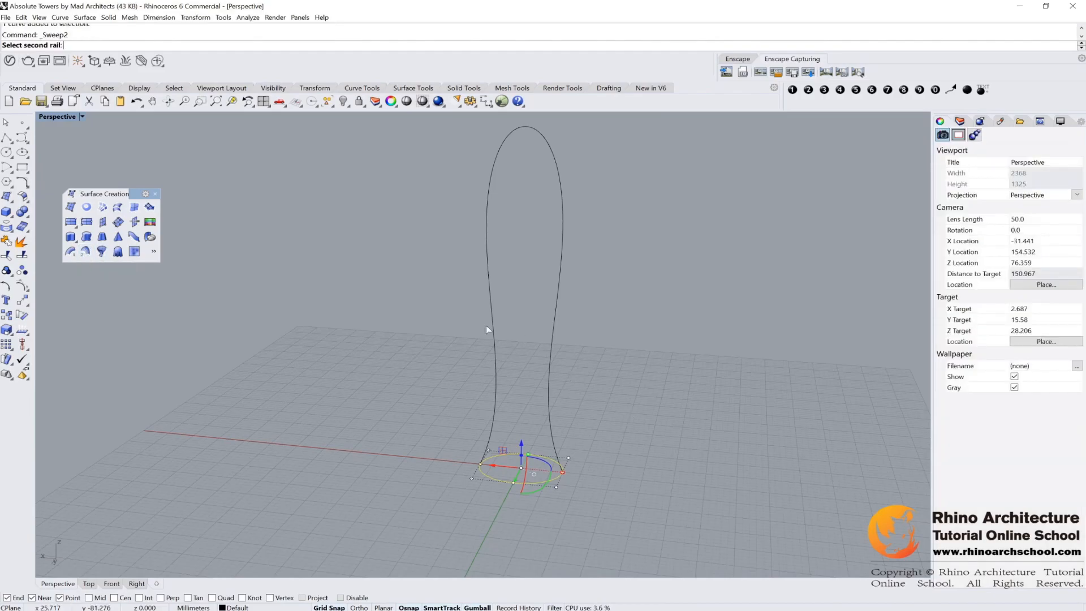
pyautogui.press('Escape')
pyautogui.press('Escape')
# Sweep the base ellipse along the two profile curves as rails with Sweep 2 Rails, leaving the cross sections unchanged
pyautogui.moveTo(642, 260); pyautogui.dragTo(534, 307)
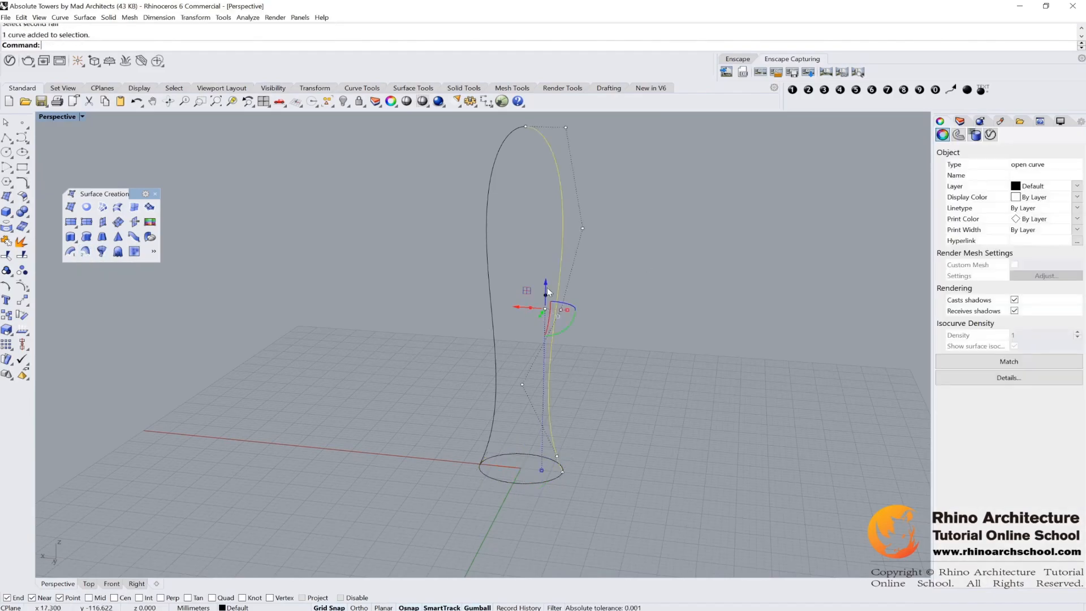
pyautogui.write('v')
pyautogui.press('Escape')
pyautogui.press('Escape')
pyautogui.click(85, 252)
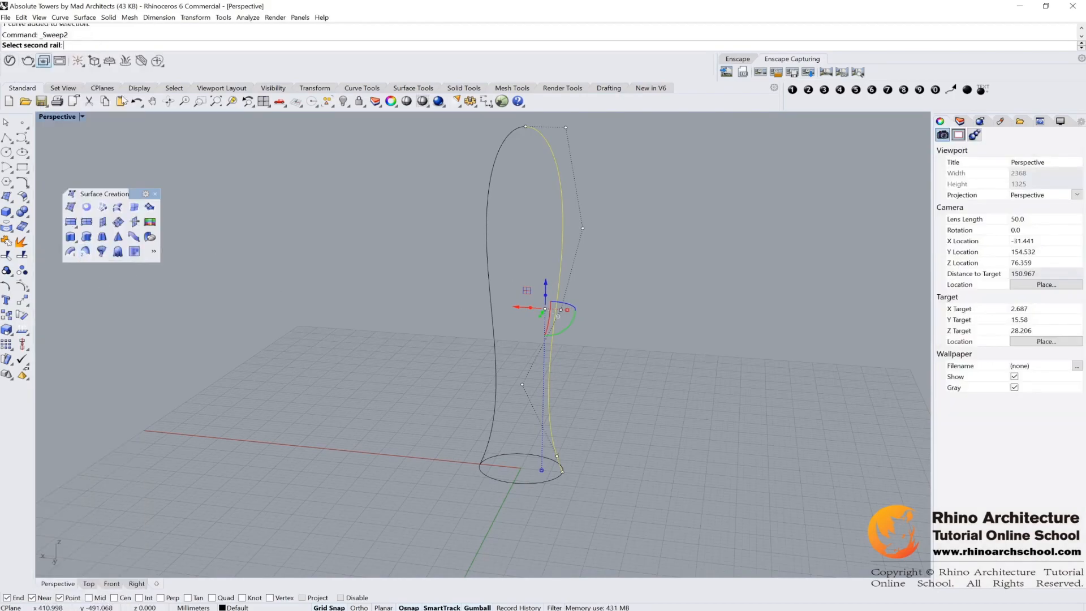
pyautogui.click(493, 368)
pyautogui.click(518, 484)
pyautogui.scroll(-2, 500, 434)
pyautogui.moveTo(500, 433); pyautogui.dragTo(620, 392, button='right')
pyautogui.press('Return')
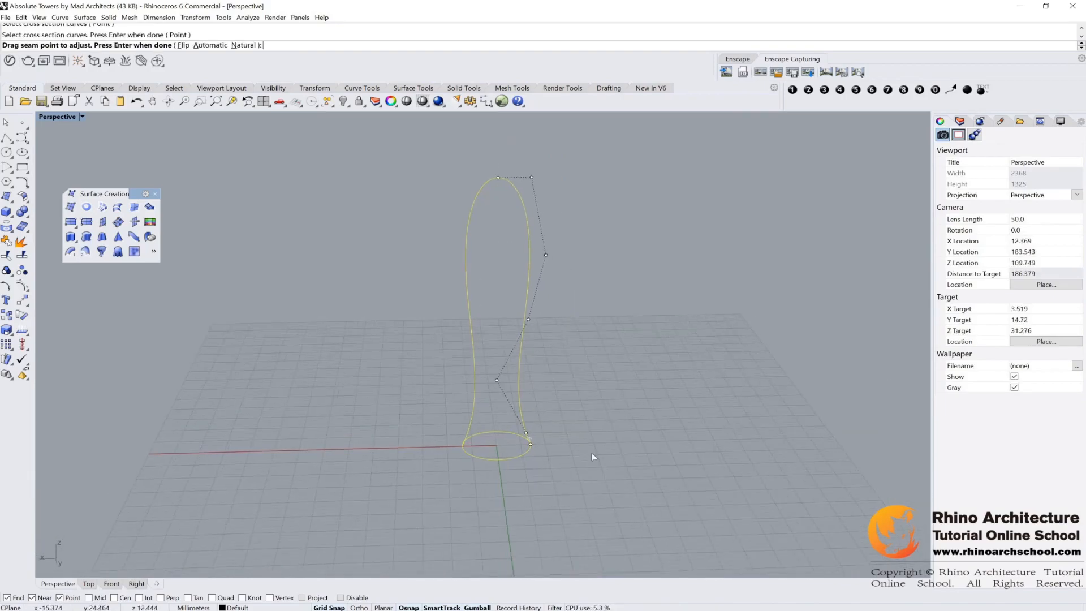
pyautogui.press('Return')
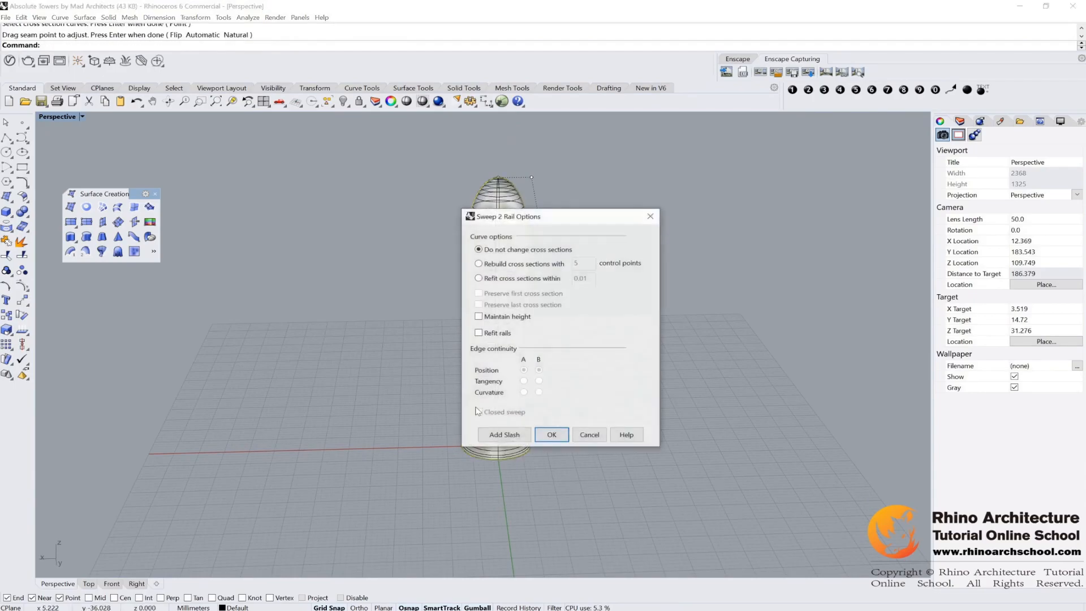
pyautogui.click(557, 436)
# Create two new layers and assign the swept tower surface to Layer 01
pyautogui.scroll(7, 476, 444)
pyautogui.moveTo(481, 487); pyautogui.dragTo(515, 405, button='right')
pyautogui.scroll(-4, 515, 405)
pyautogui.click(539, 320)
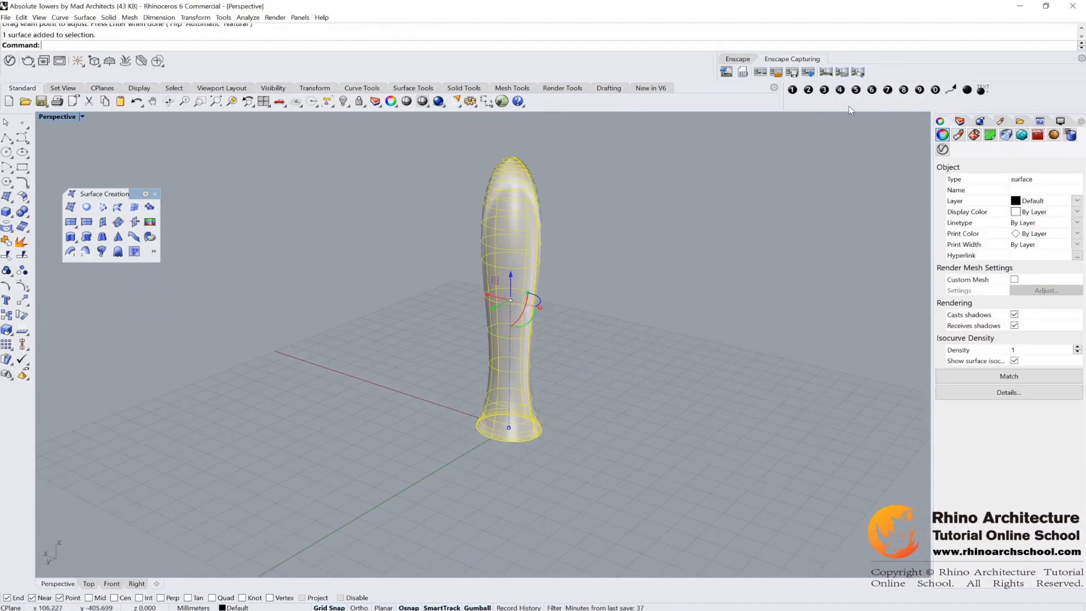
pyautogui.click(962, 123)
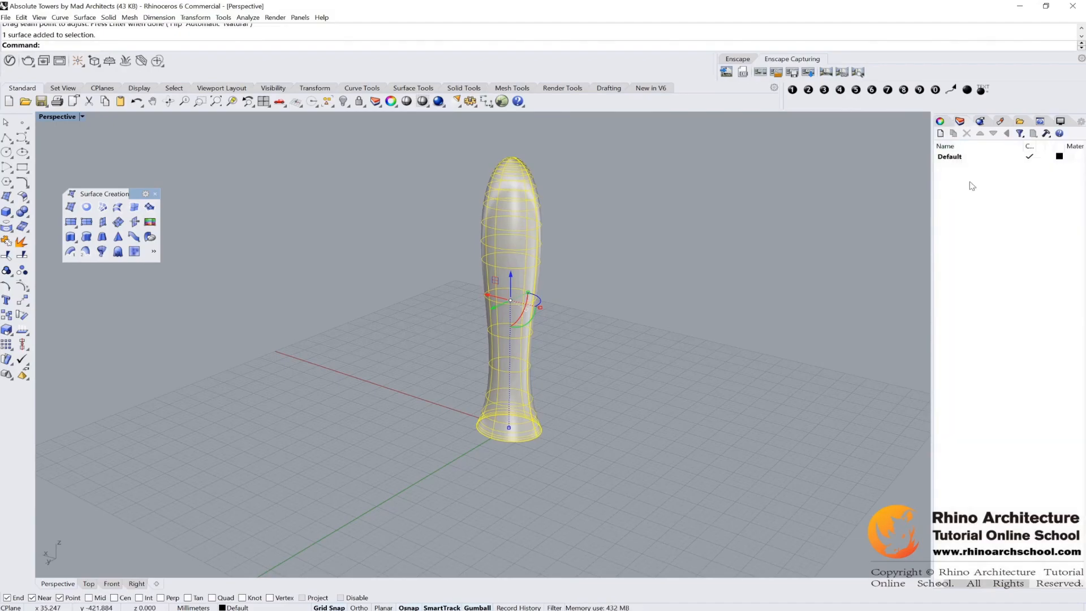
pyautogui.click(940, 134)
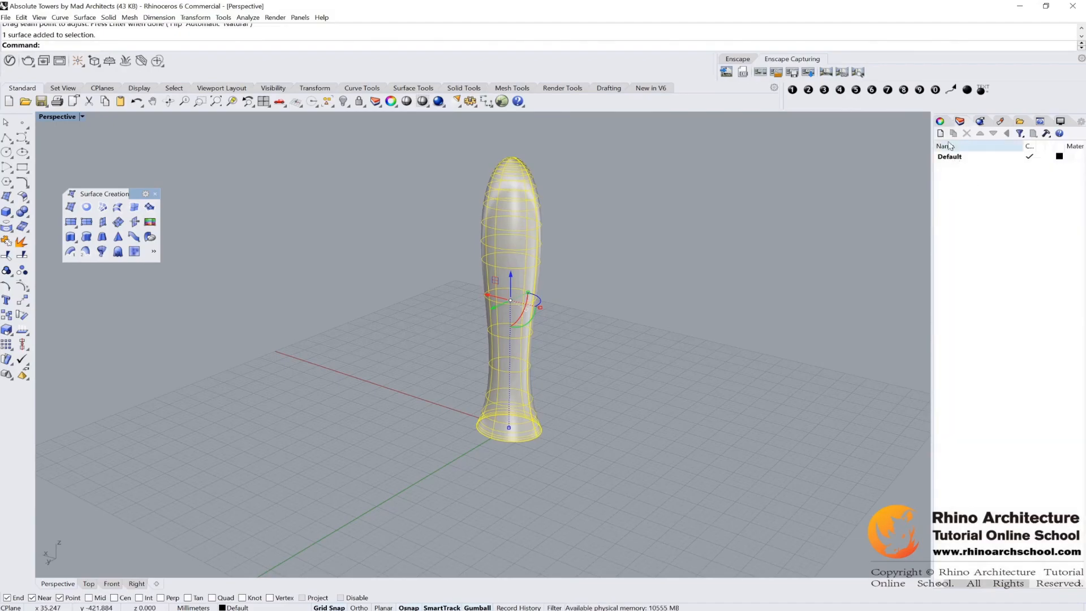
pyautogui.click(940, 134)
pyautogui.rightClick(996, 167)
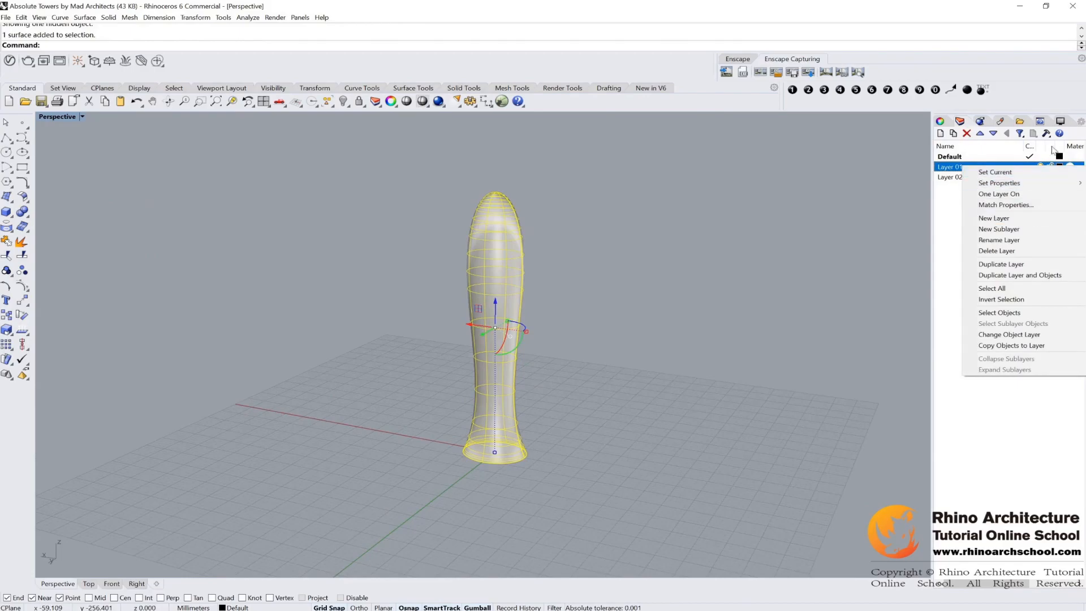
pyautogui.click(1013, 335)
# Set the display colour of Layer 01 to Cyan
pyautogui.click(1061, 169)
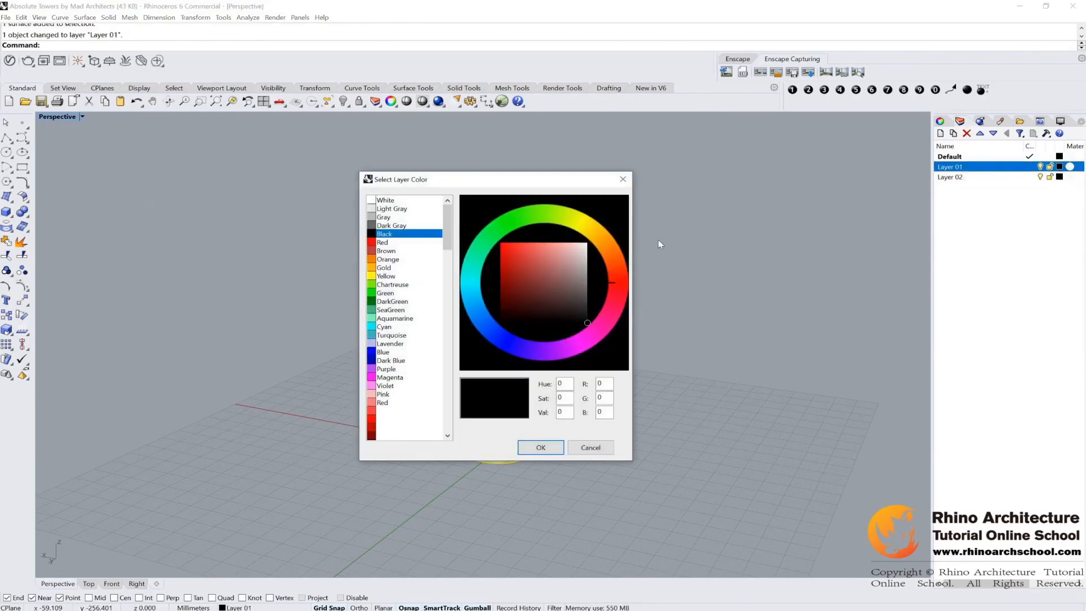
pyautogui.moveTo(459, 173); pyautogui.dragTo(406, 166)
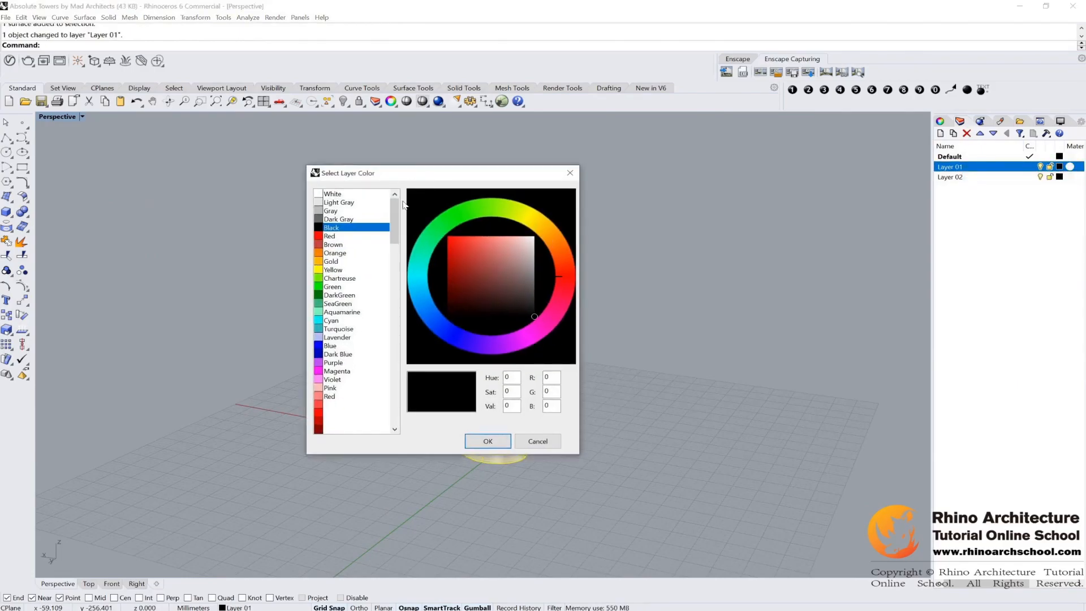
pyautogui.click(331, 320)
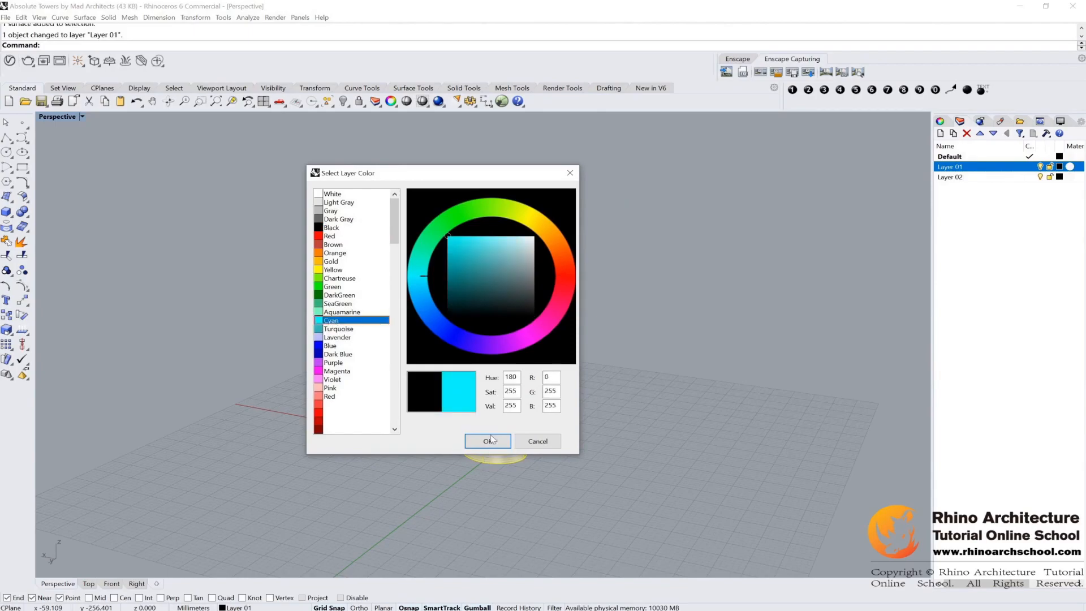
pyautogui.click(488, 441)
pyautogui.click(724, 426)
# Offset the tower surface inward by 0.3 mm with OffsetSrf, with round corners and Solid set to No
pyautogui.click(517, 242)
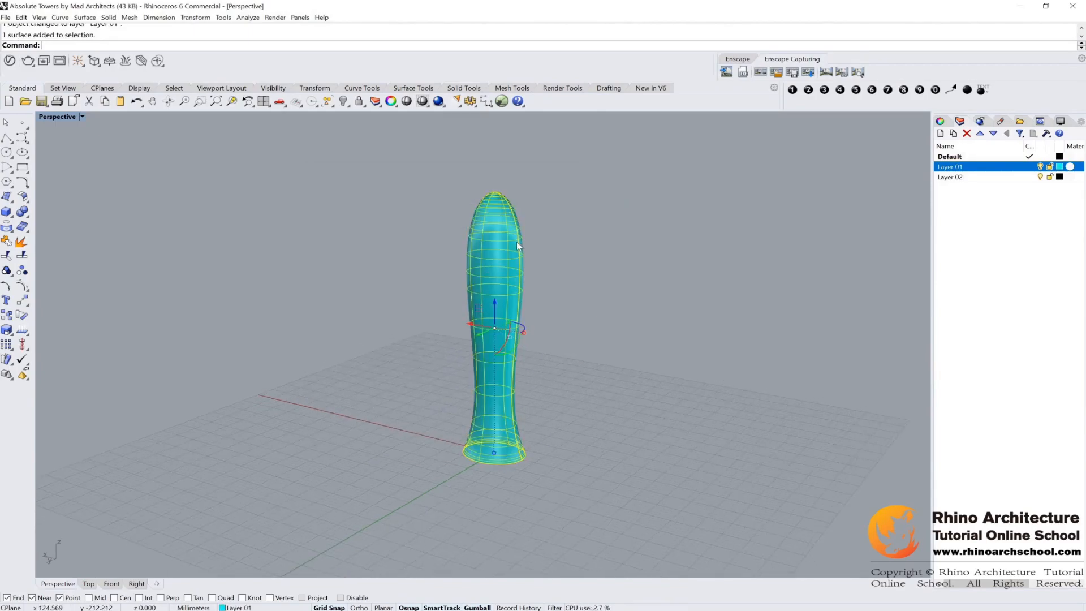
pyautogui.write('OffsetSrf')
pyautogui.press('Return')
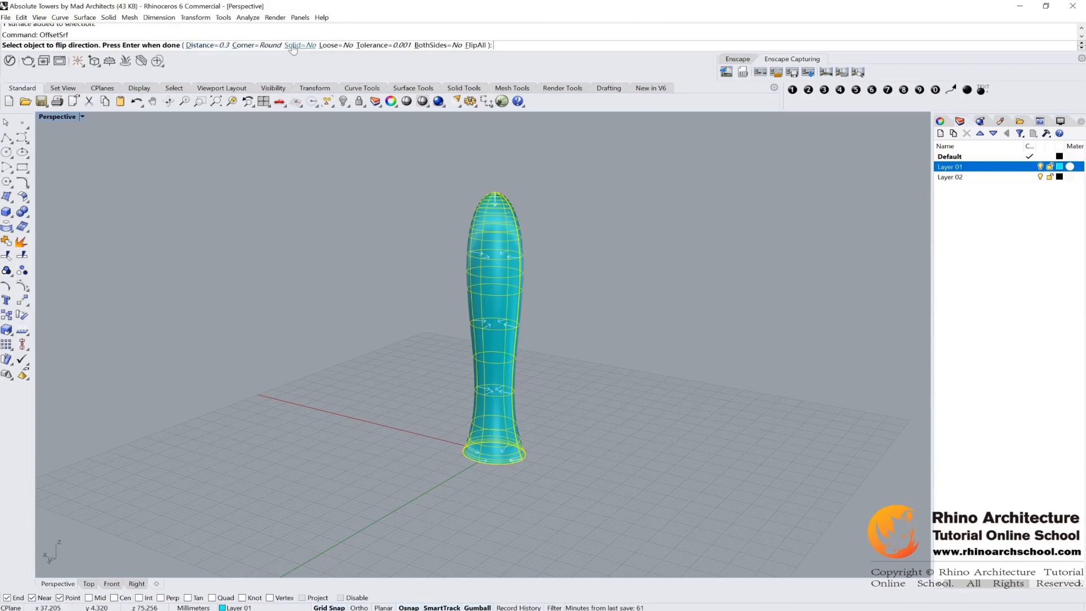
pyautogui.moveTo(601, 271); pyautogui.dragTo(617, 265, button='right')
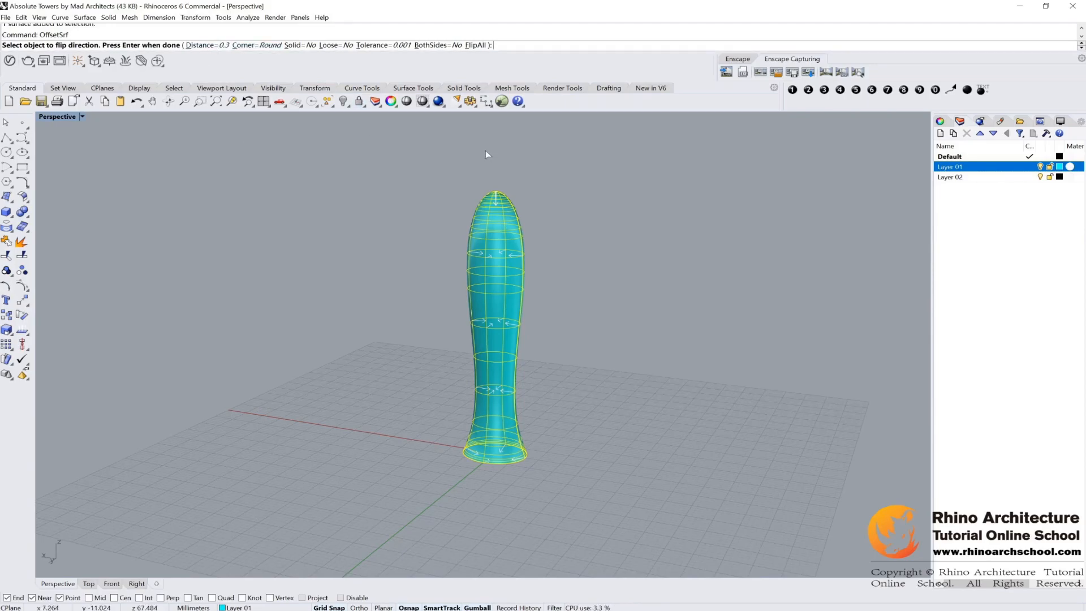
pyautogui.scroll(2, 453, 172)
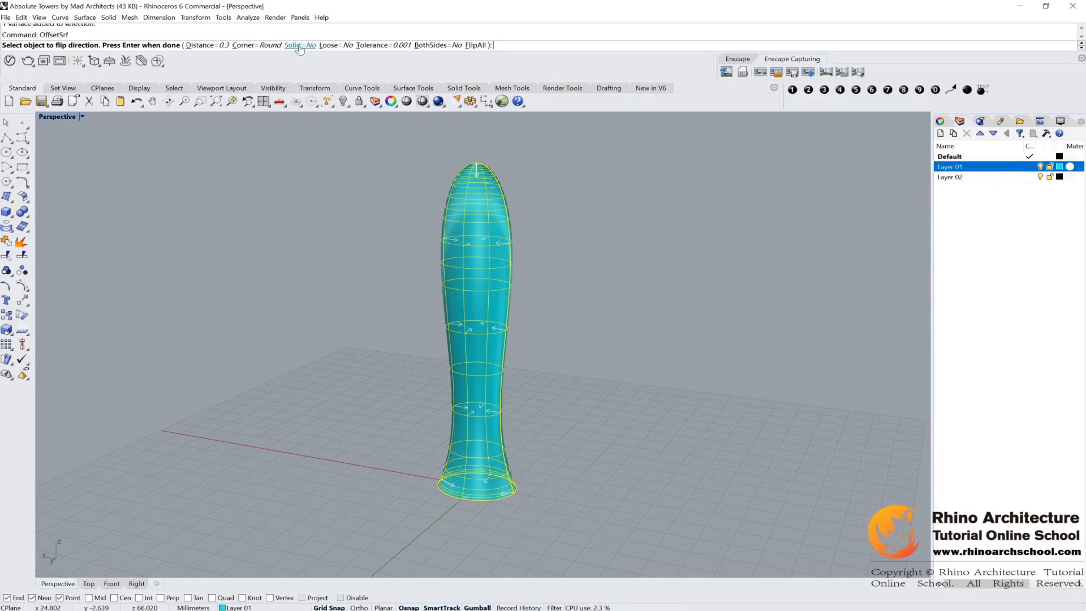
pyautogui.press('Return')
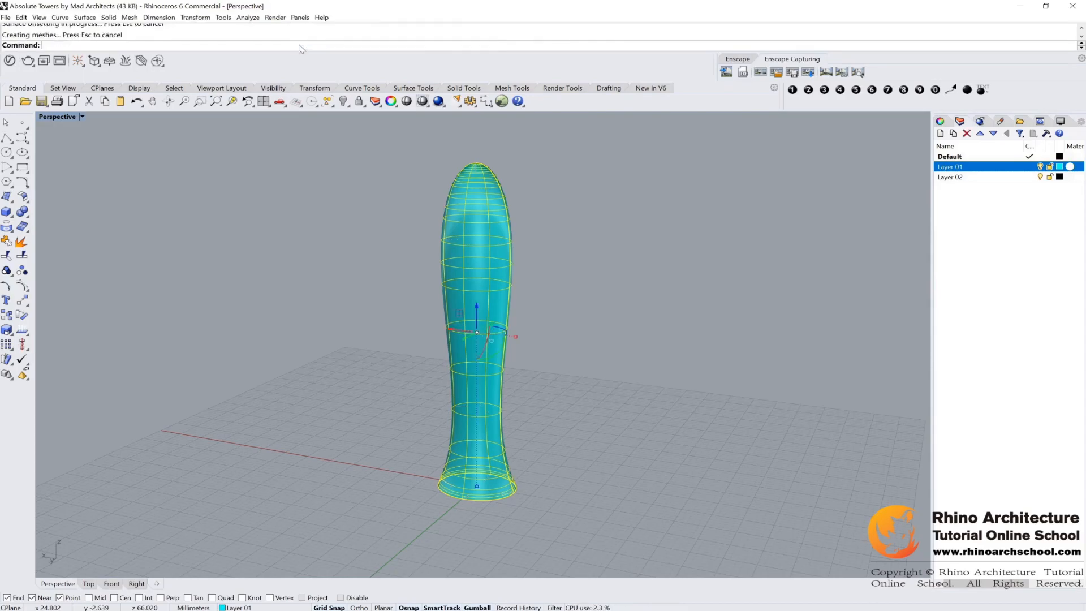
pyautogui.press('Escape')
# Hide the outer tower surface and assign the inner offset surface to Layer 02
pyautogui.click(512, 222)
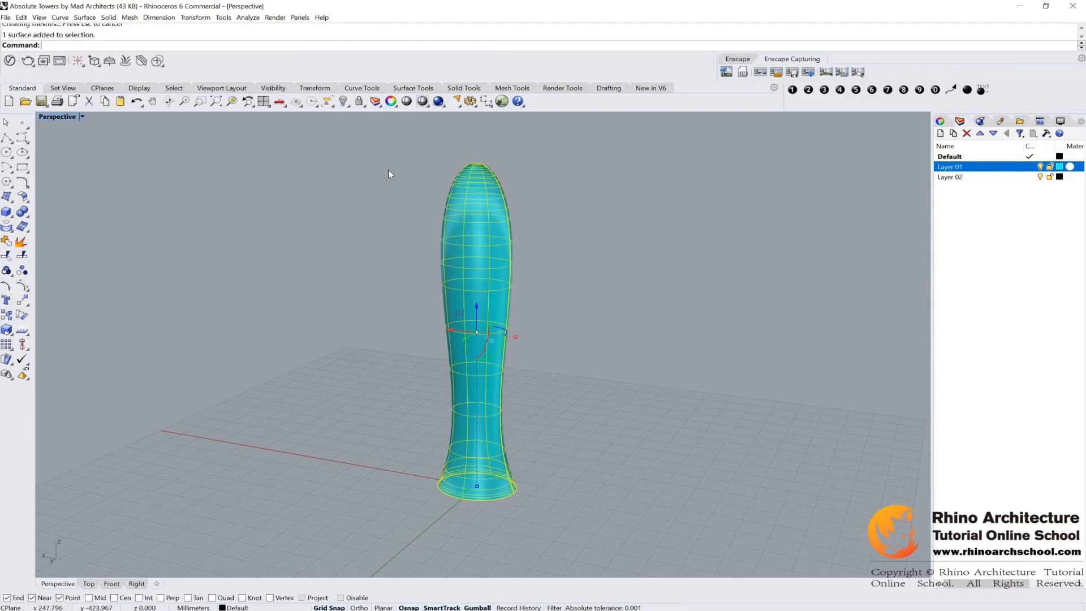
pyautogui.click(343, 101)
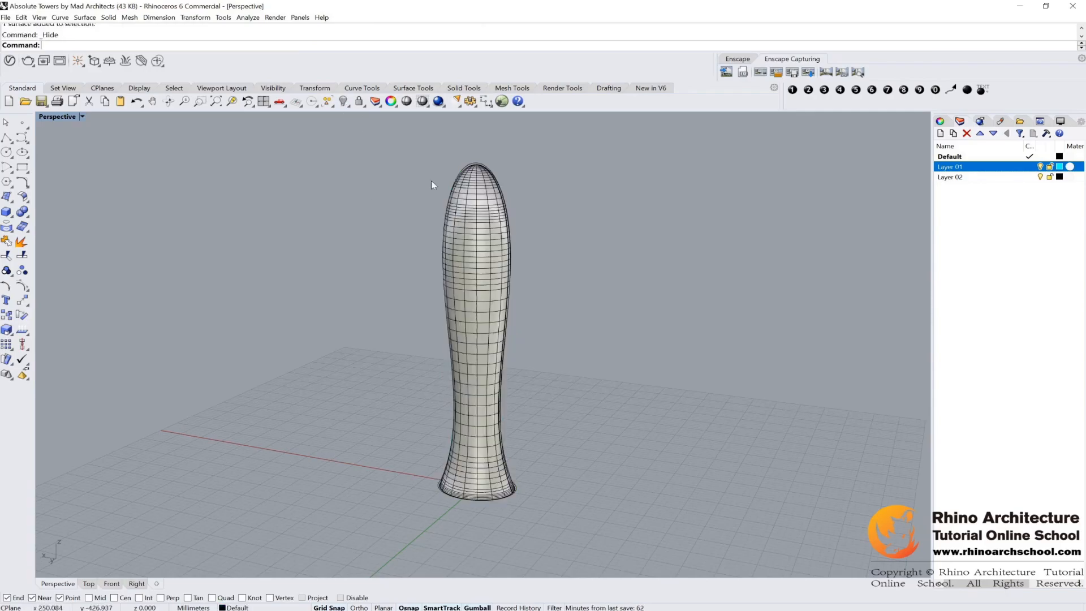
pyautogui.click(490, 214)
pyautogui.click(1007, 178)
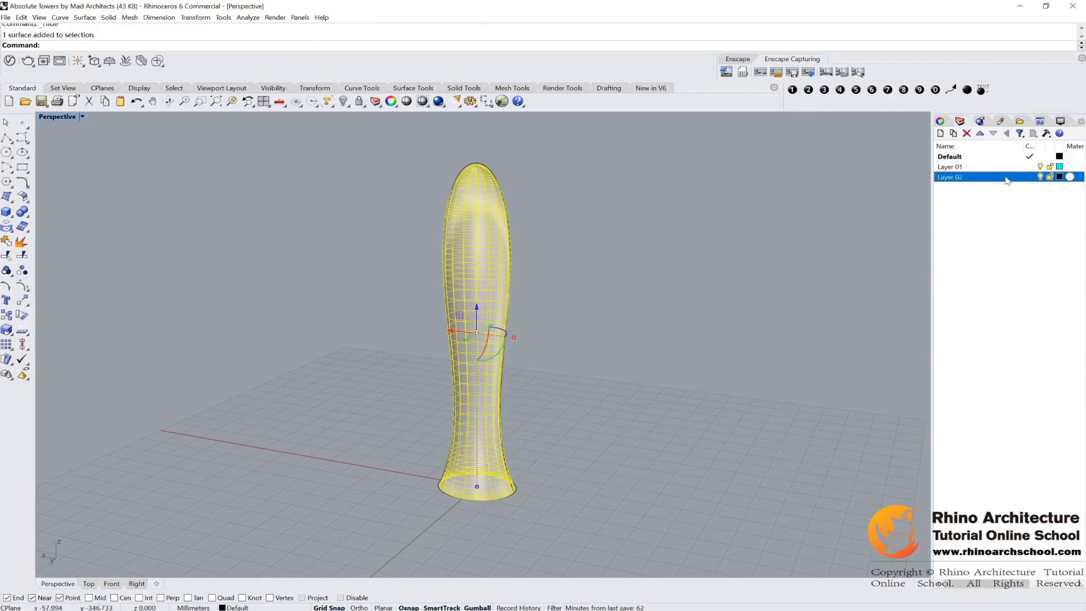
pyautogui.rightClick(1007, 180)
pyautogui.click(1011, 346)
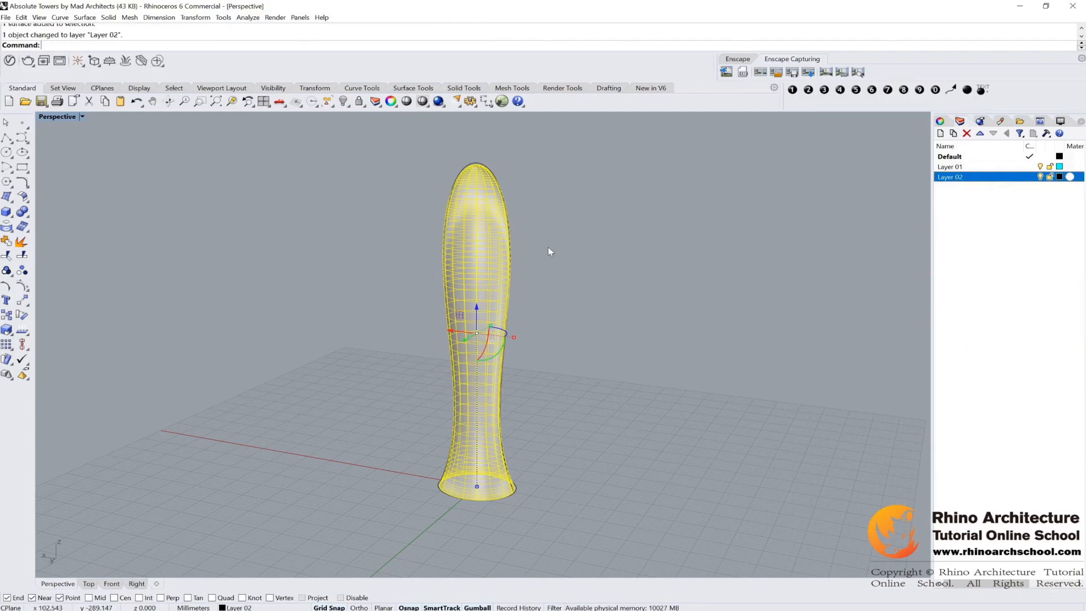
# Set the display colour of Layer 02 to Orange
pyautogui.keyDown('shift'); pyautogui.moveTo(548, 248); pyautogui.dragTo(544, 222, button='right'); pyautogui.keyUp('shift')
pyautogui.press('Escape')
pyautogui.click(491, 236)
pyautogui.click(1060, 176)
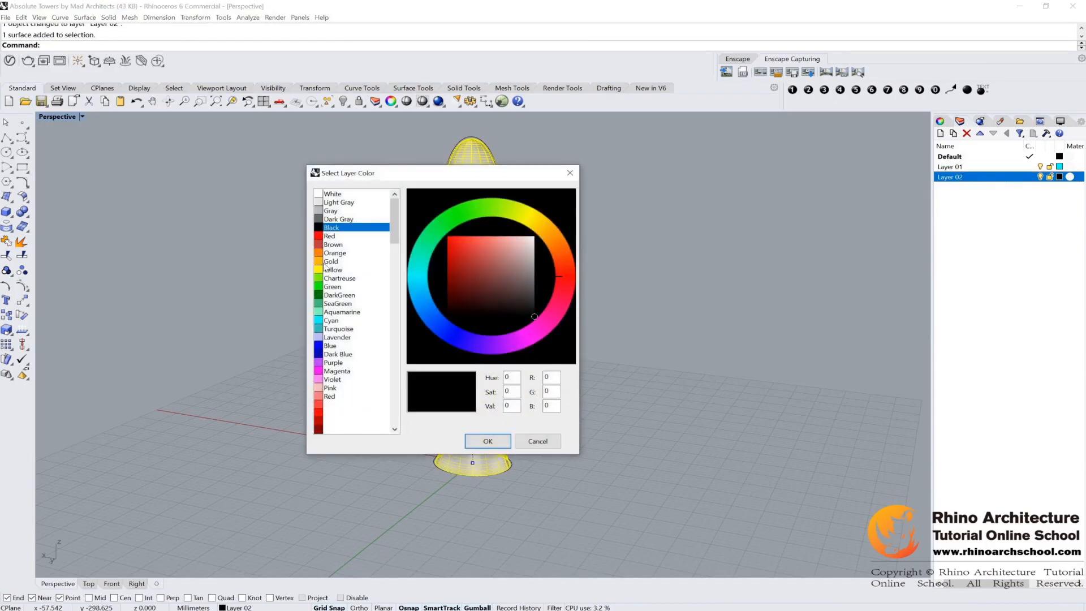
pyautogui.click(335, 253)
pyautogui.click(488, 440)
pyautogui.press('Escape')
# Show the hidden outer tower surface again
pyautogui.scroll(-2, 614, 371)
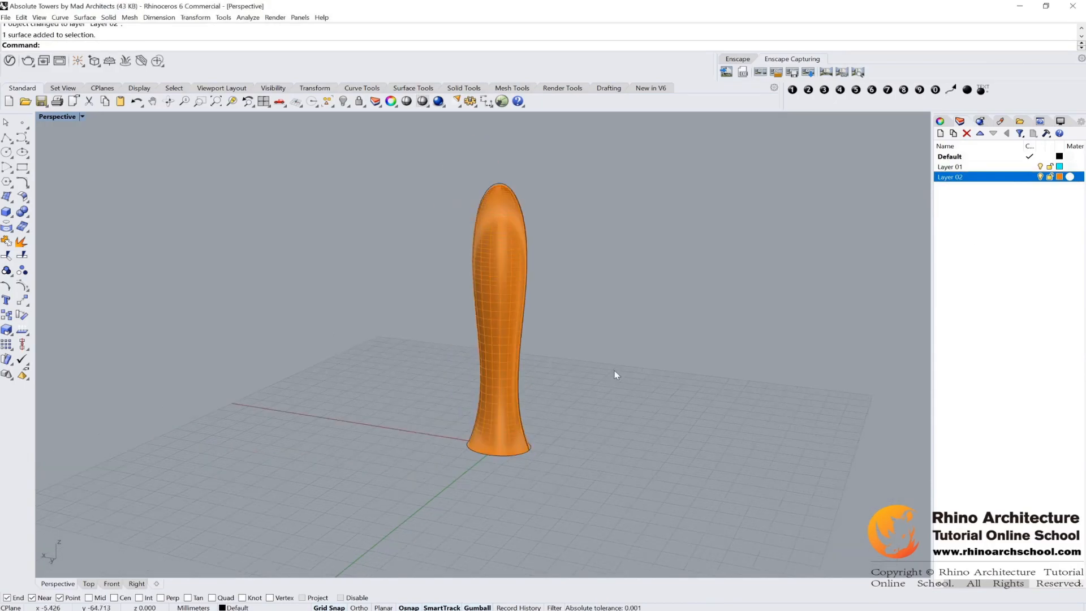
pyautogui.click(545, 270)
pyautogui.rightClick(343, 101)
pyautogui.click(639, 239)
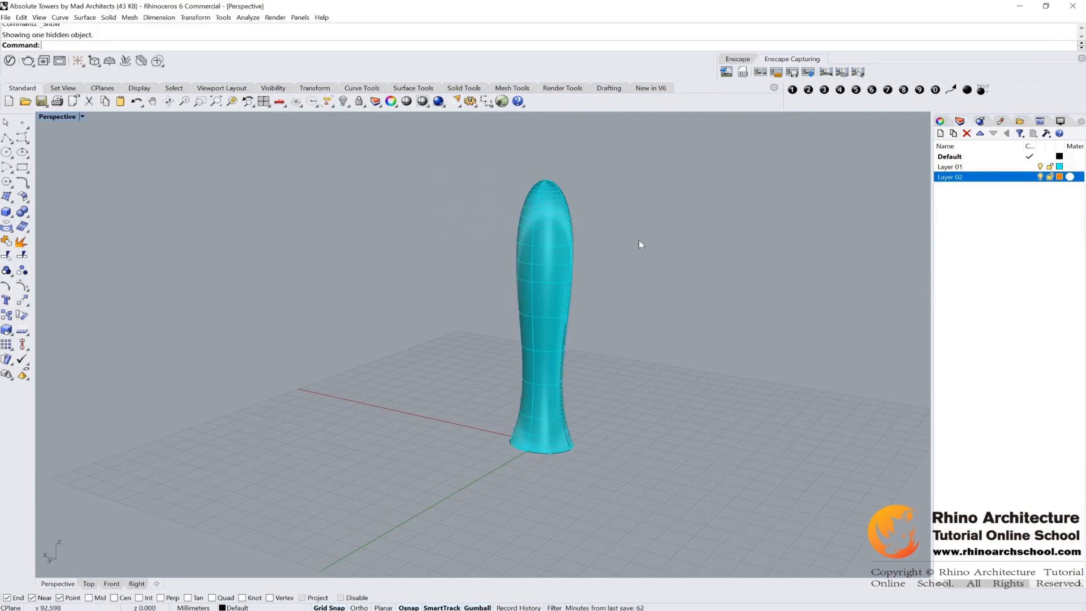
# Contour the outer tower surface from base to top along a vertical direction in the Front view, spaced 1 mm apart
pyautogui.click(544, 247)
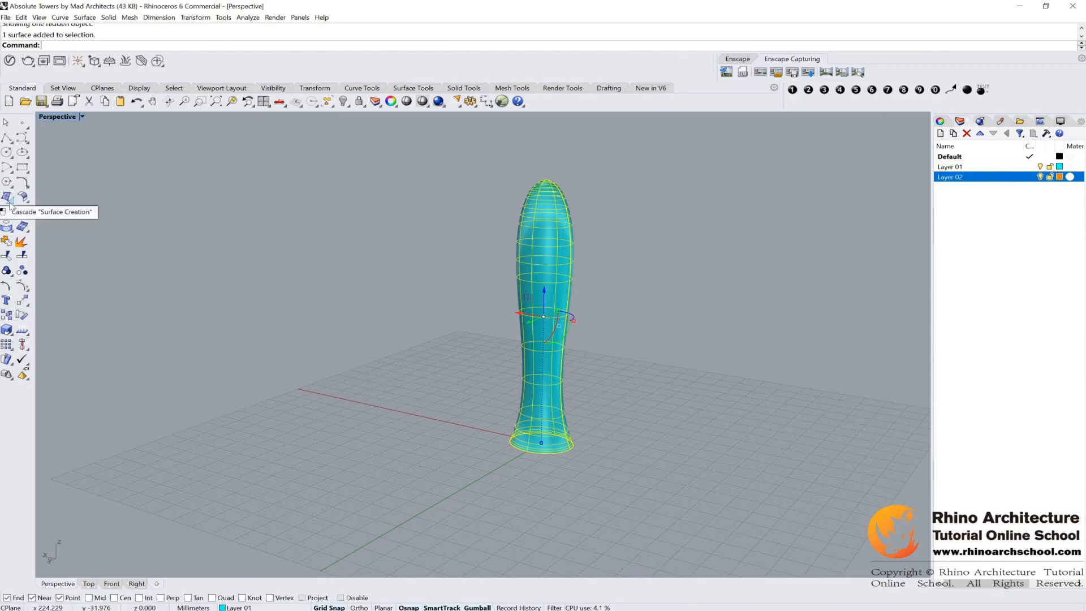
pyautogui.click(11, 231)
pyautogui.click(102, 246)
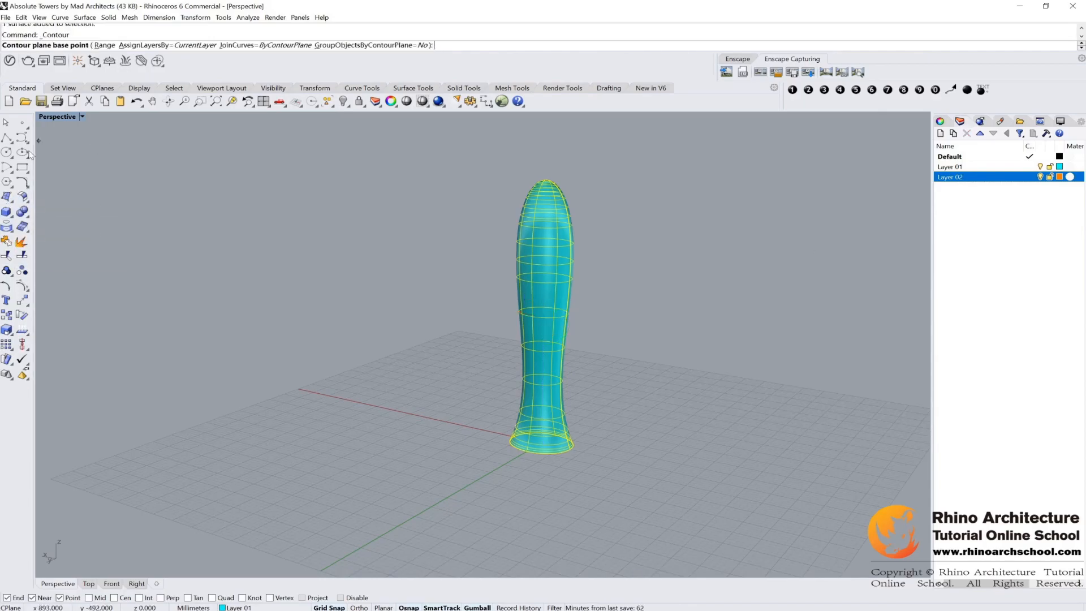
pyautogui.doubleClick(58, 117)
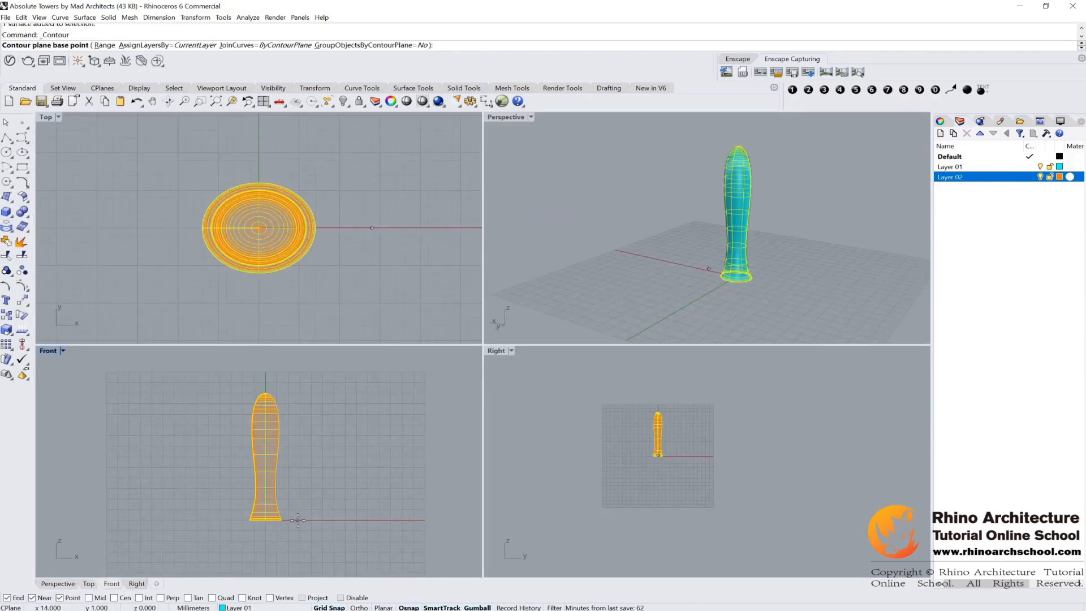
pyautogui.click(298, 520)
pyautogui.press('shift')
pyautogui.click(291, 393)
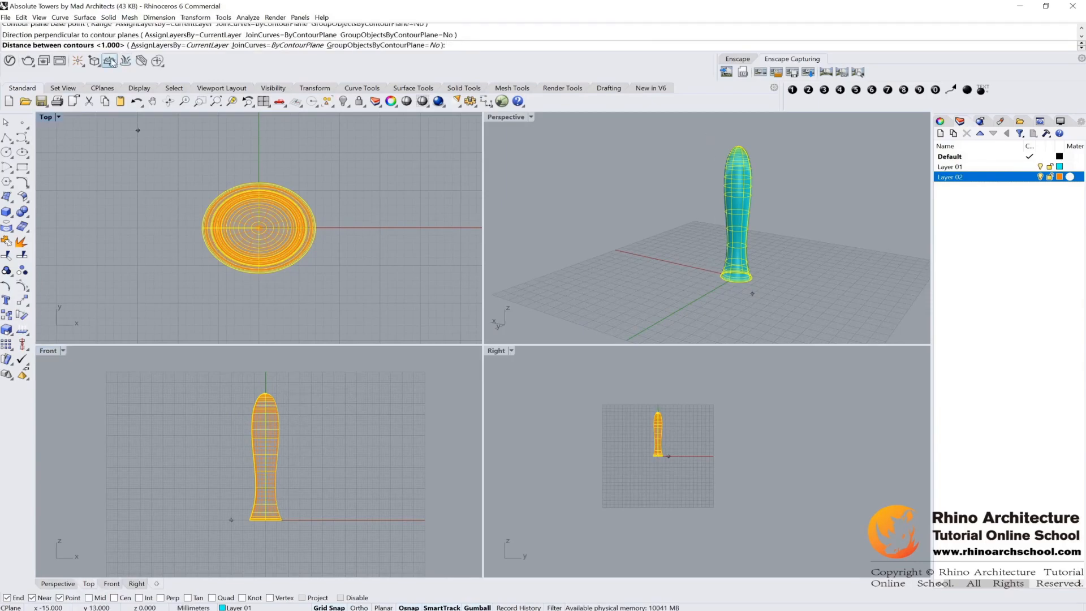
pyautogui.press('Return')
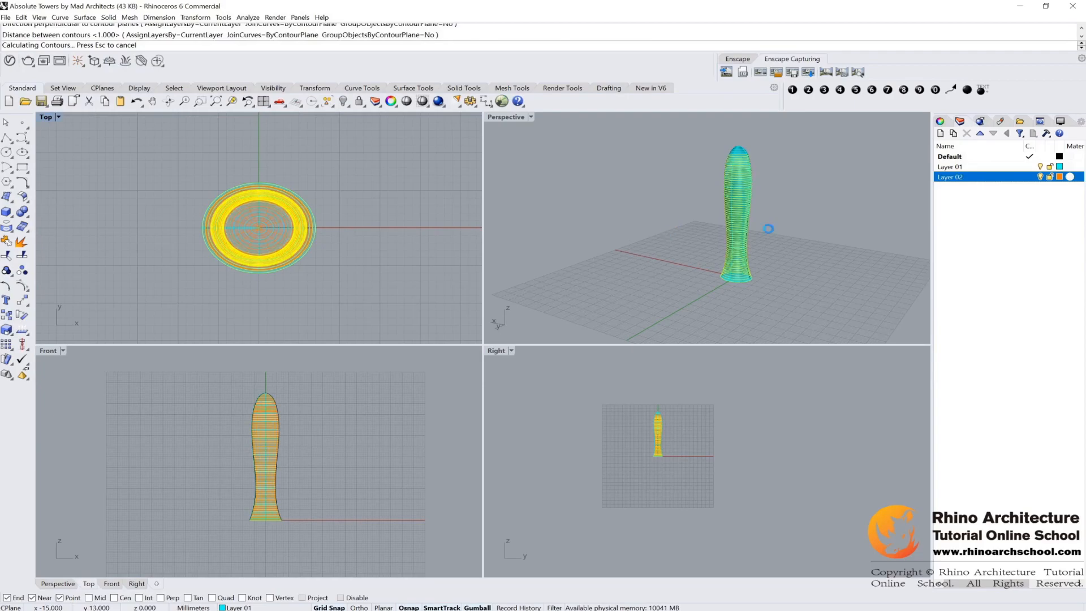
# Assign the new contour curves to Layer 01 and deselect them
pyautogui.rightClick(996, 167)
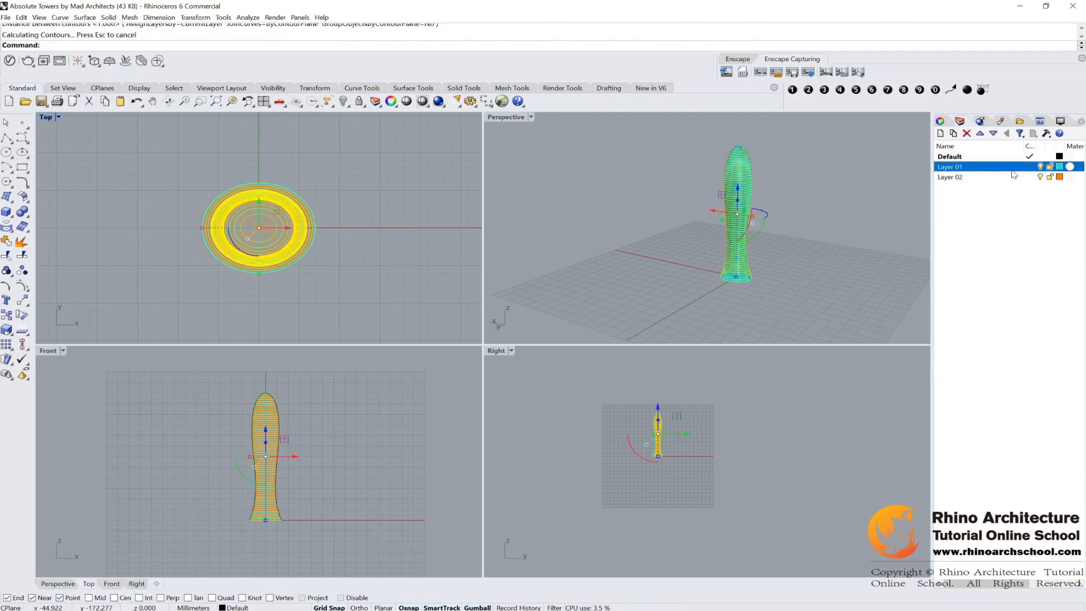
pyautogui.click(1012, 341)
pyautogui.scroll(5, 783, 211)
pyautogui.press('Escape')
# Delete the outer cyan tower surface and maximize the Perspective viewport
pyautogui.click(677, 195)
pyautogui.click(677, 199)
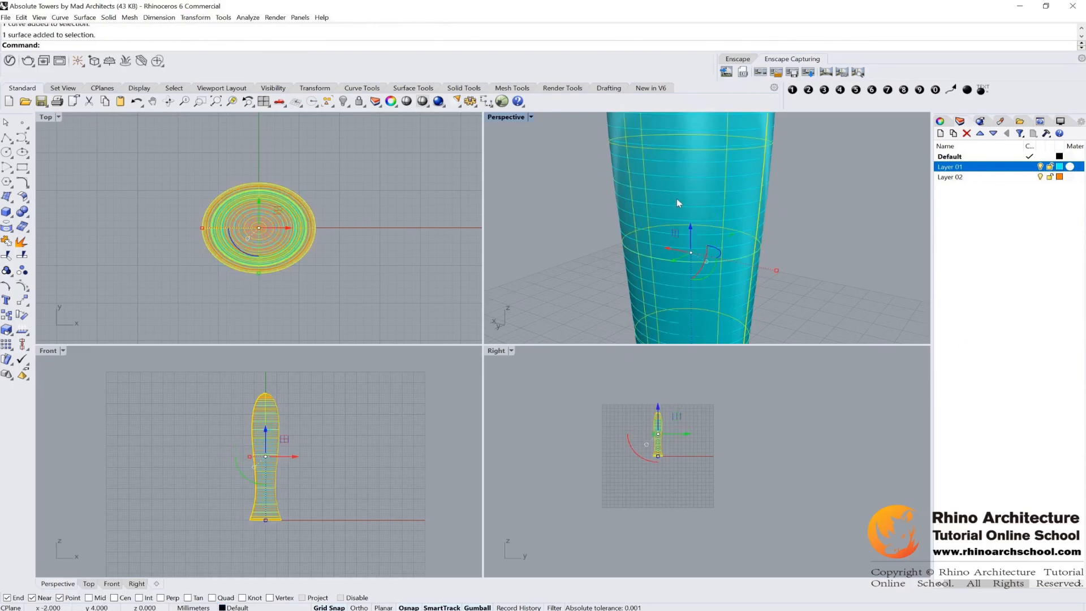
pyautogui.press('Delete')
pyautogui.doubleClick(508, 118)
pyautogui.scroll(-10, 583, 226)
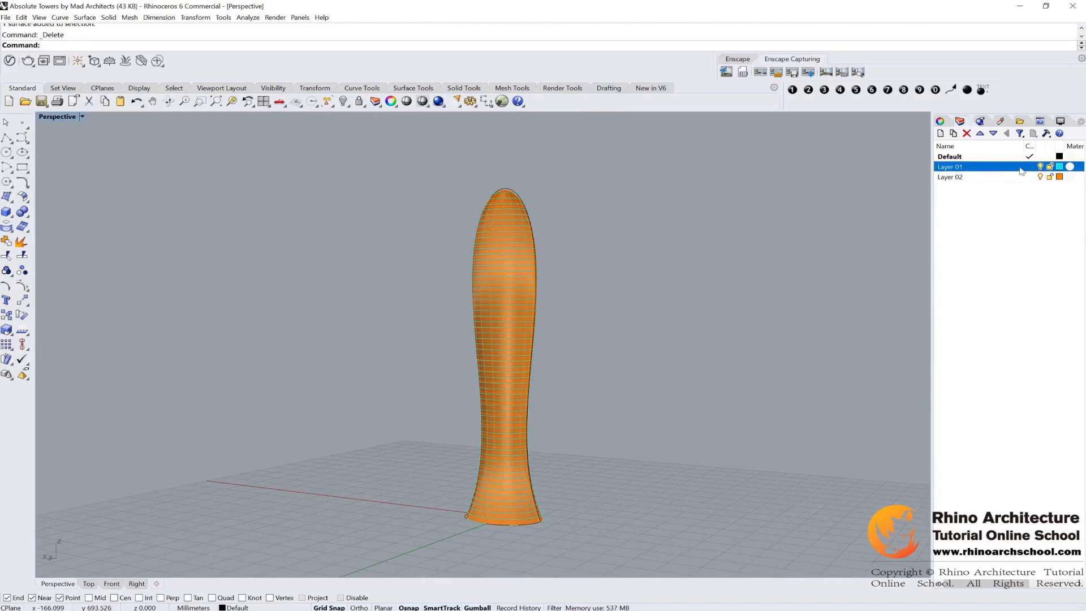
# Select all contour curves on Layer 01 and extrude them 0.15 mm as closed planar curves into solid floor slabs
pyautogui.rightClick(962, 167)
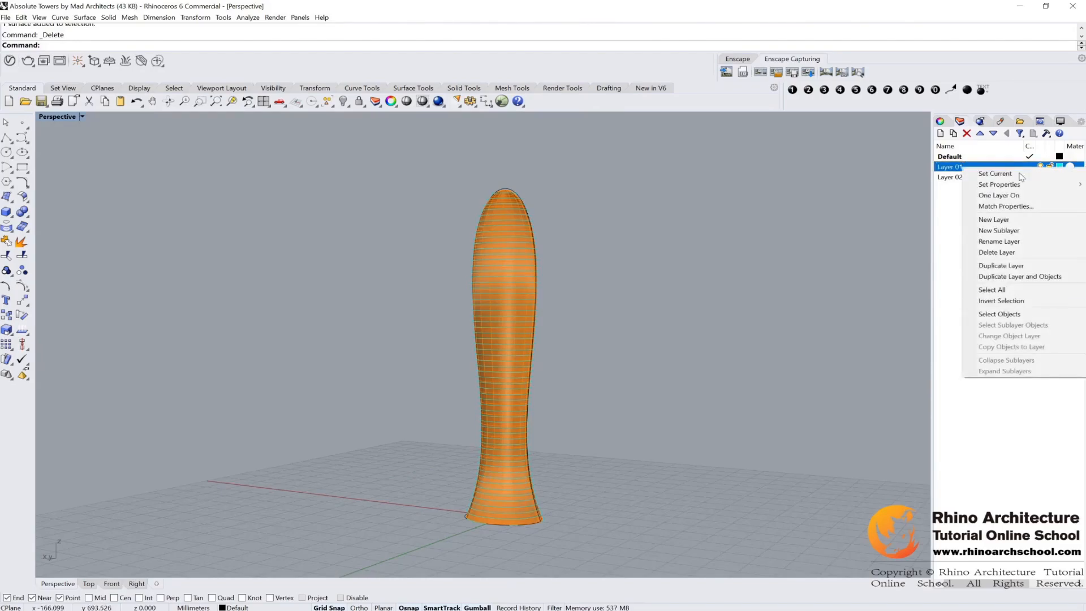
pyautogui.click(1033, 314)
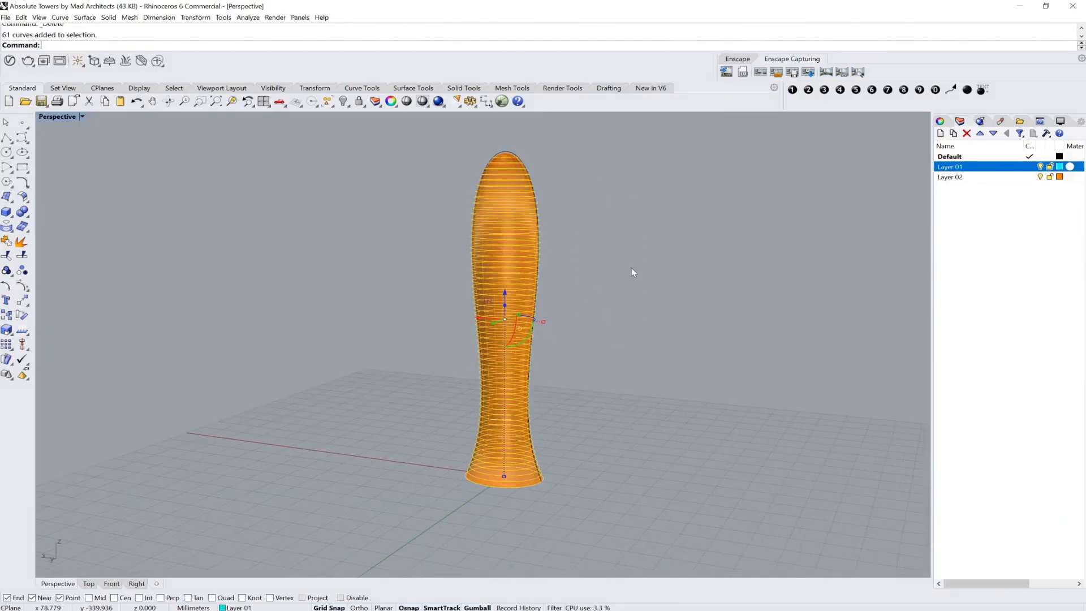
pyautogui.write('ExtrudeCrv')
pyautogui.click(6, 212)
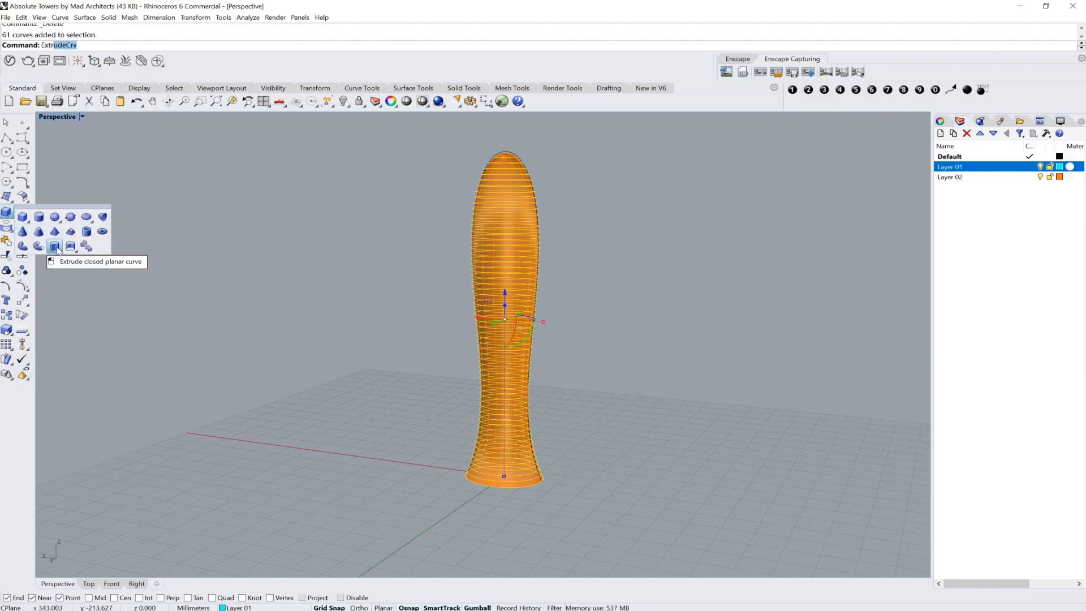
pyautogui.click(56, 248)
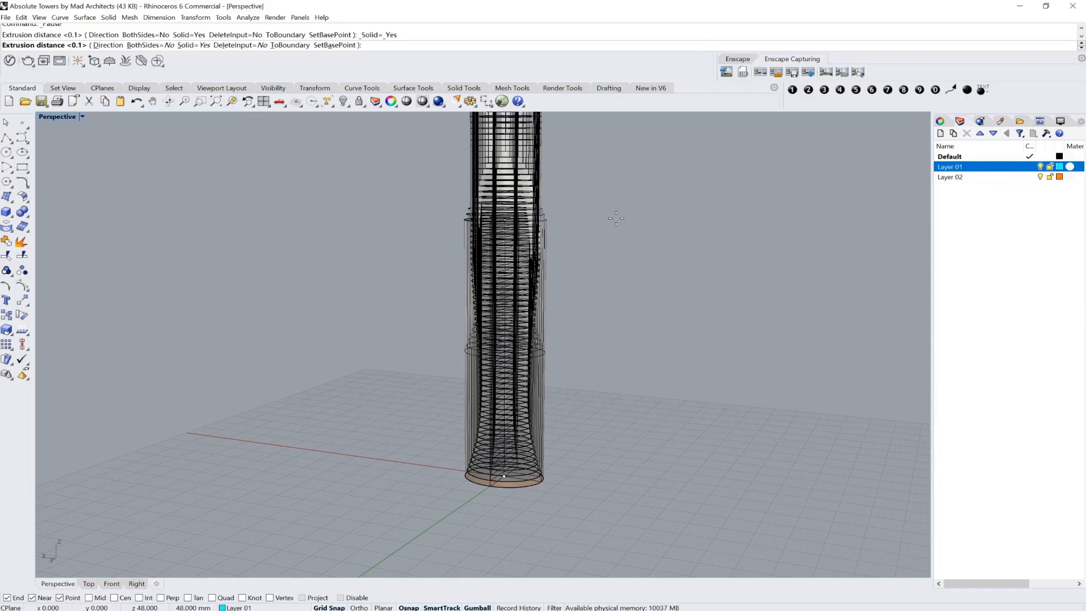
pyautogui.write('0.15')
pyautogui.press('Return')
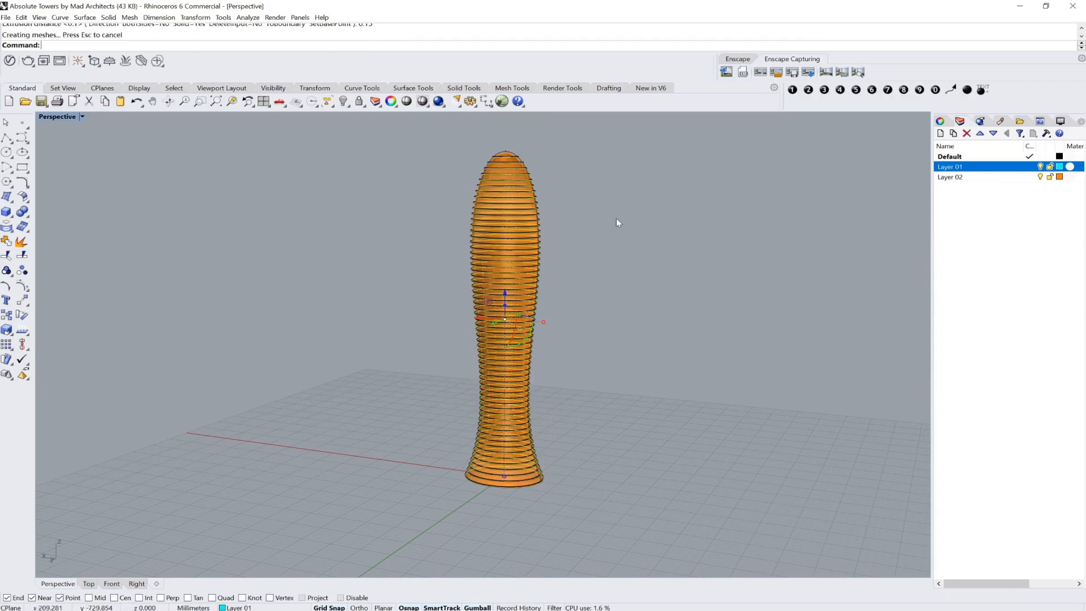
# Undo the floor slab extrusion and repeat it as solids with the same 0.15 mm distance, keeping the input curves
pyautogui.hotkey('ctrl', 'z')
pyautogui.rightClick(478, 254)
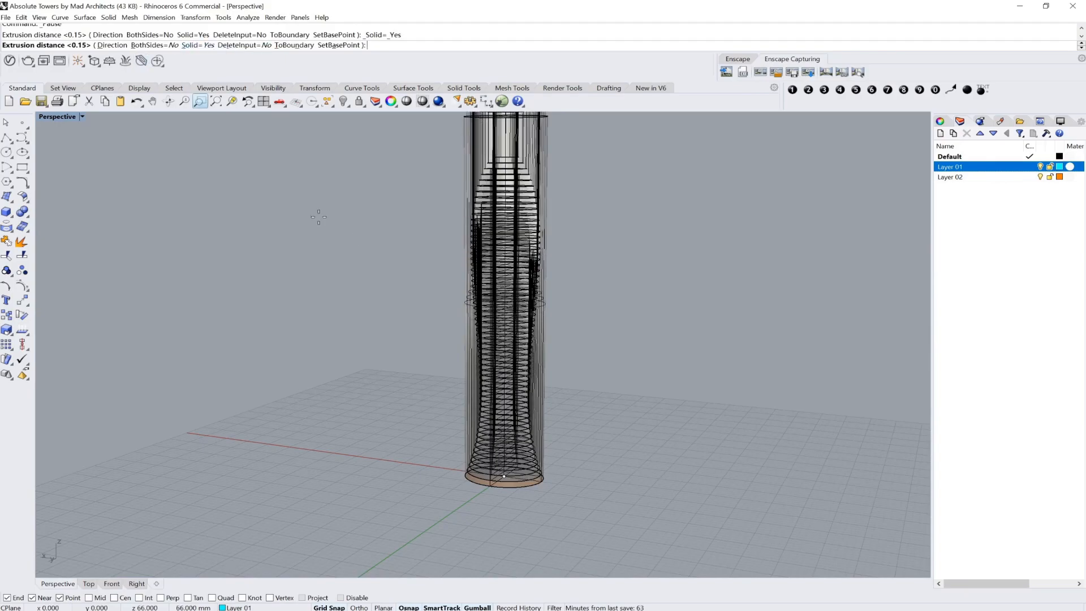
pyautogui.rightClick(358, 243)
pyautogui.scroll(8, 539, 272)
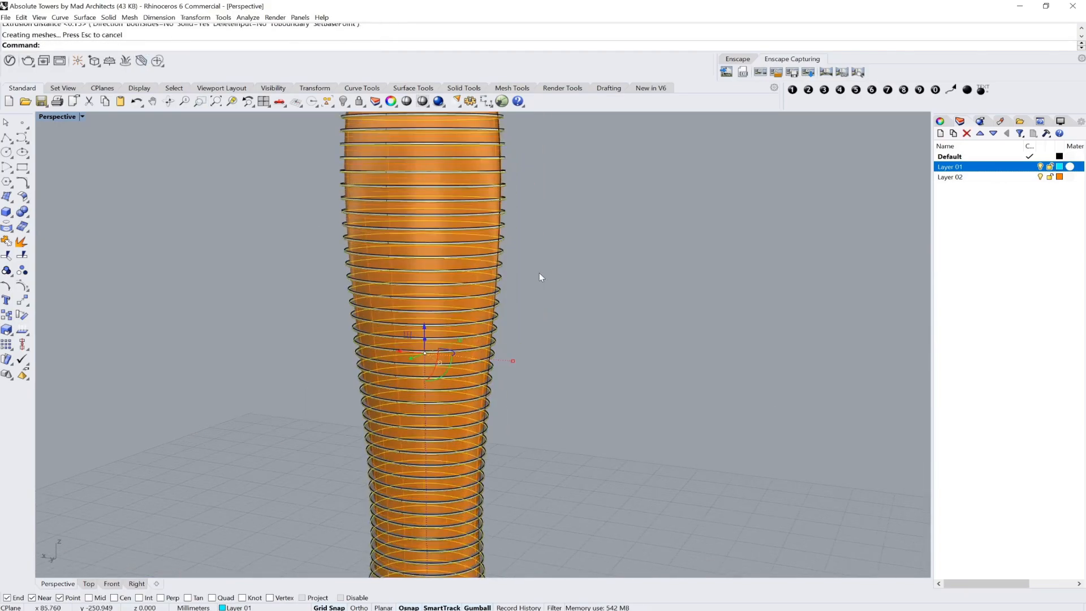
pyautogui.scroll(2, 570, 266)
pyautogui.scroll(-12, 596, 269)
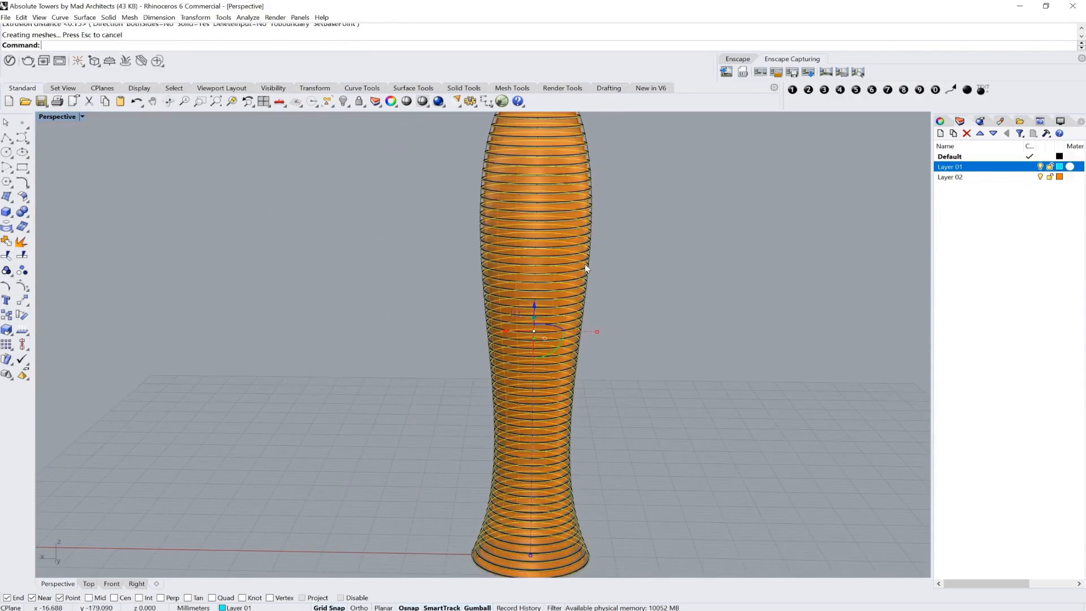
# Move the selected contour curves up 0.15 mm onto the slab tops and assign them to Layer 01
pyautogui.click(547, 327)
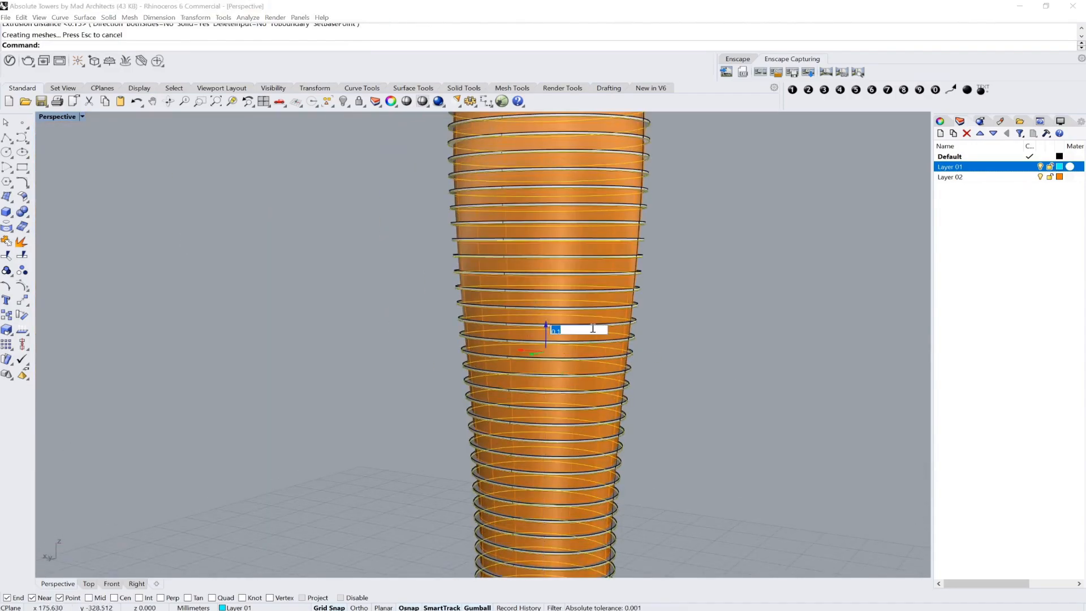
pyautogui.write('0.15')
pyautogui.press('Return')
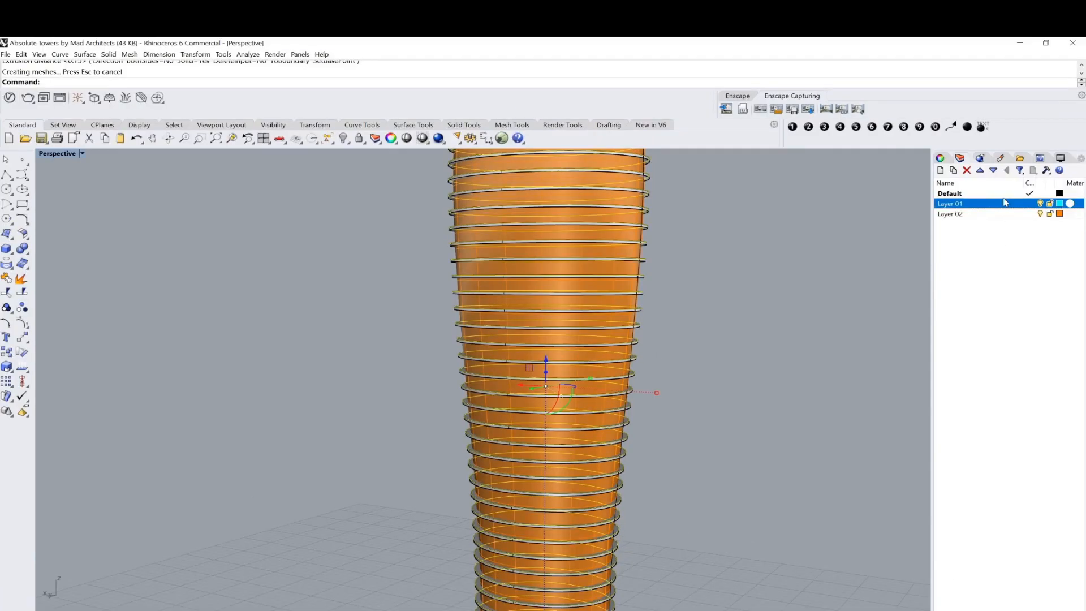
pyautogui.rightClick(1004, 210)
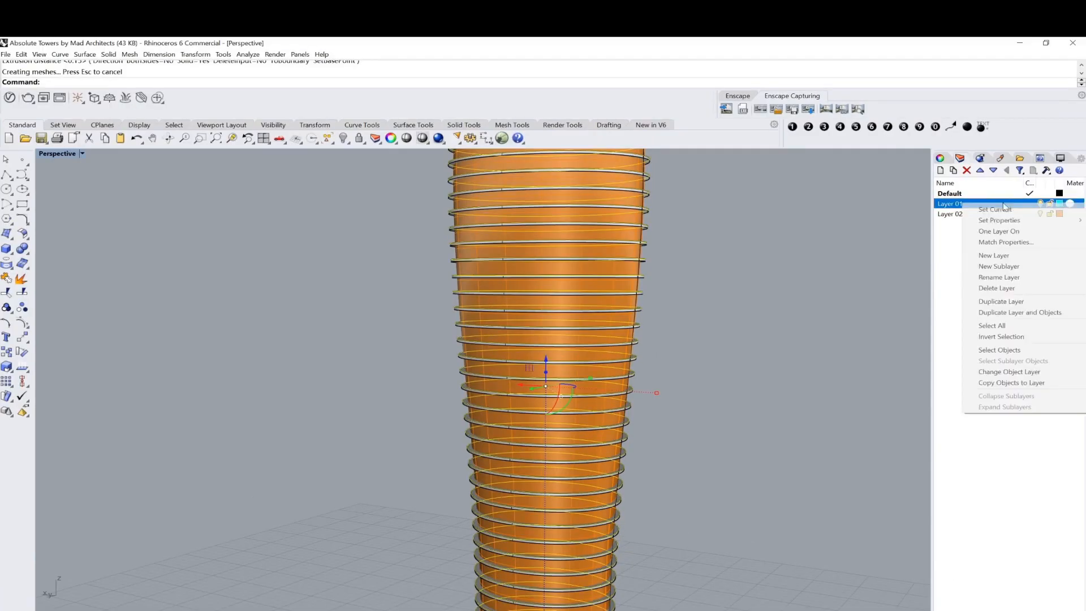
pyautogui.click(1013, 372)
pyautogui.scroll(5, 639, 357)
pyautogui.scroll(-5, 632, 355)
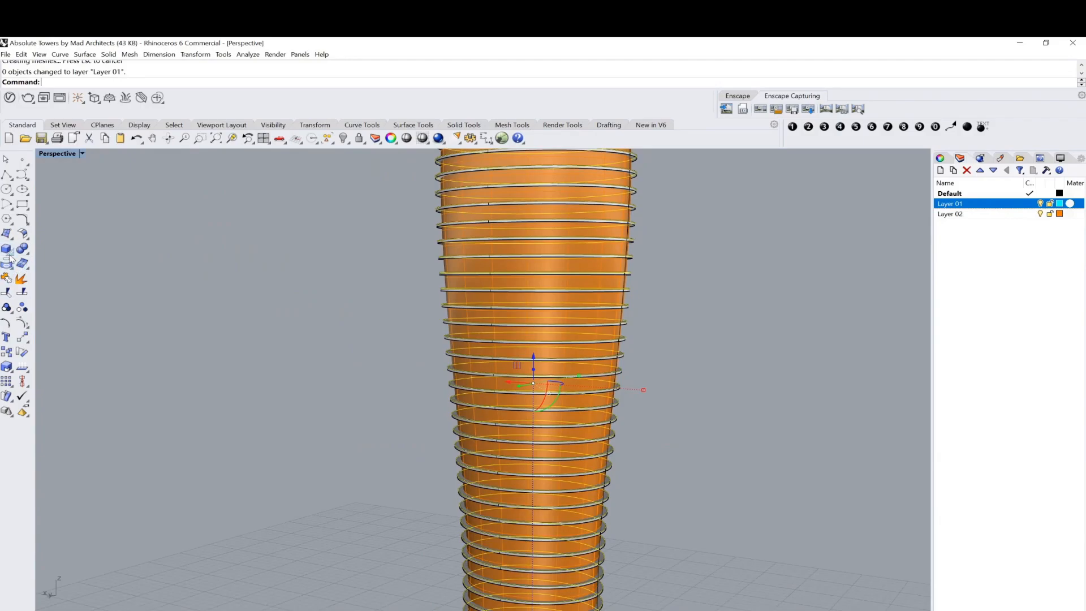
# Try extruding the selected contour curves upward 0.3 mm with the gumball, and undo that extrusion
pyautogui.click(534, 372)
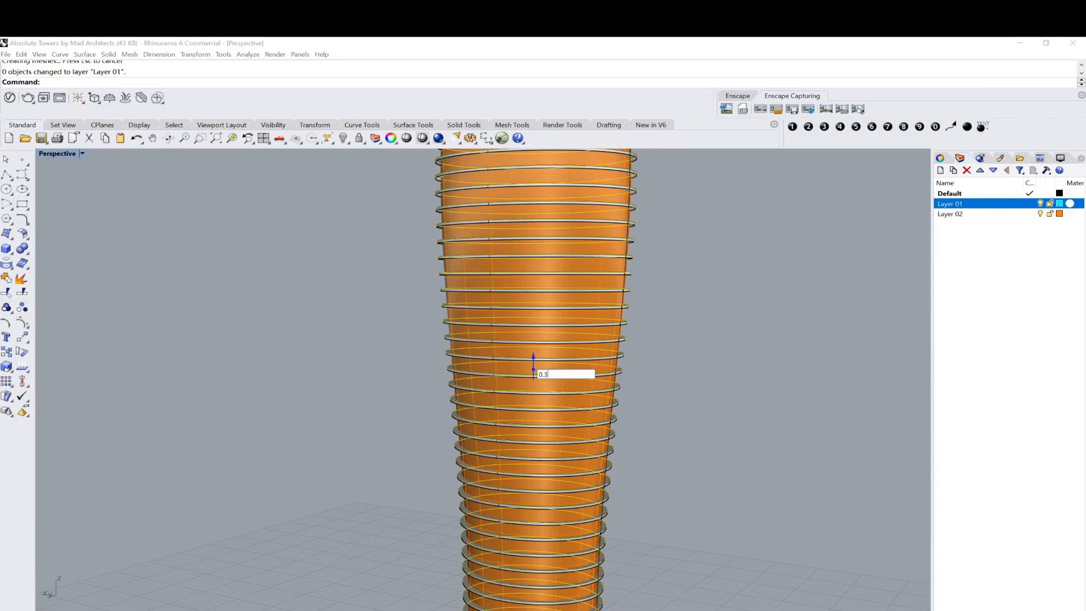
pyautogui.press('Return')
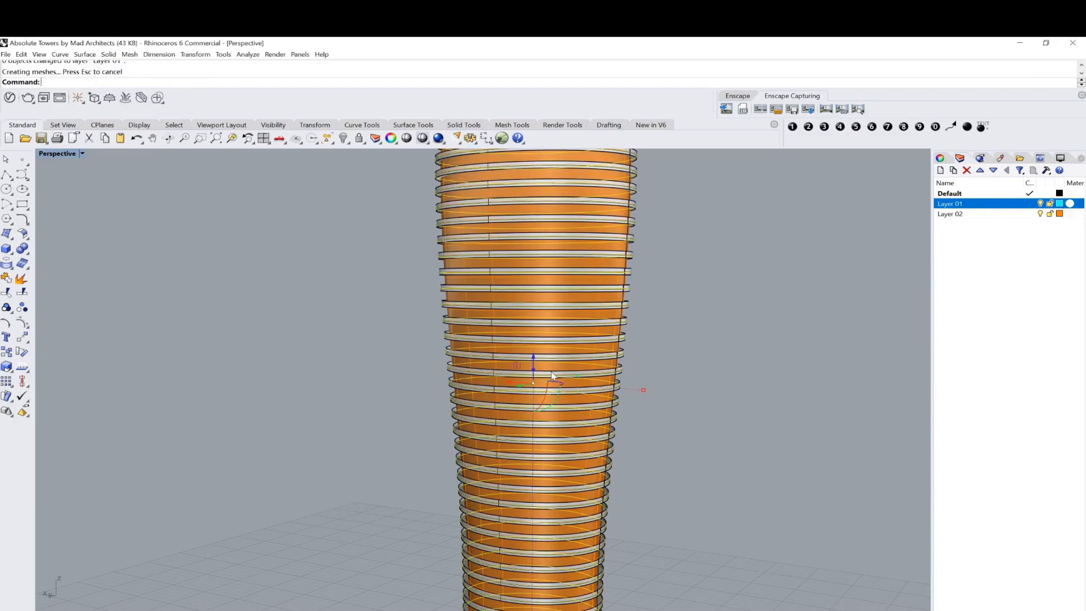
pyautogui.scroll(5, 634, 375)
pyautogui.scroll(-4, 633, 375)
pyautogui.scroll(-3, 635, 383)
pyautogui.scroll(3, 635, 383)
pyautogui.scroll(-3, 651, 387)
pyautogui.hotkey('ctrl', 'z')
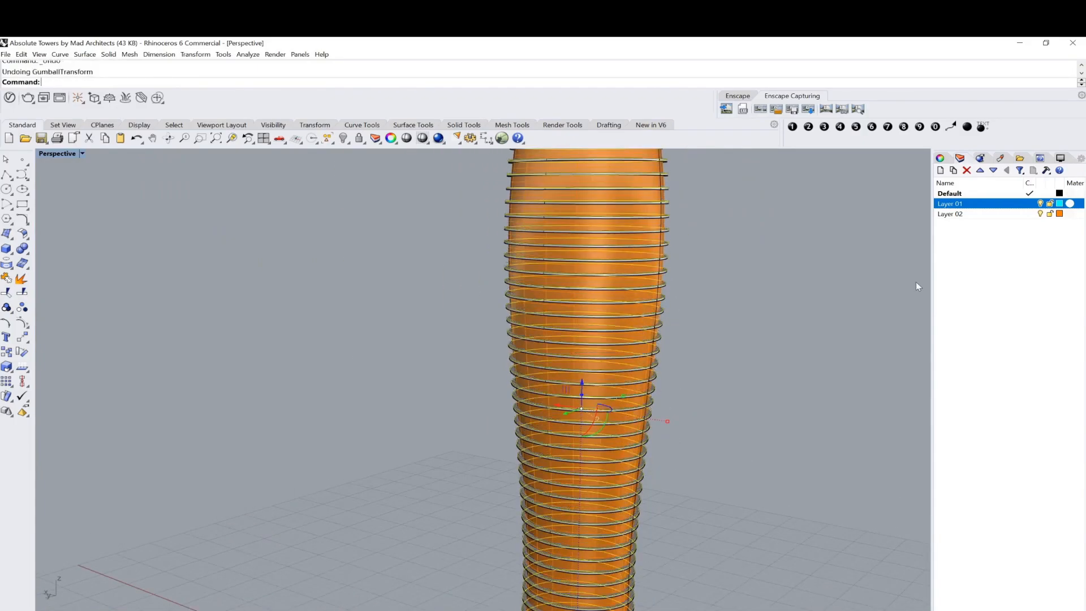
# Make Layer 01 the current layer and change the selected curves' object layer to it
pyautogui.doubleClick(997, 205)
pyautogui.doubleClick(997, 205)
pyautogui.click(980, 204)
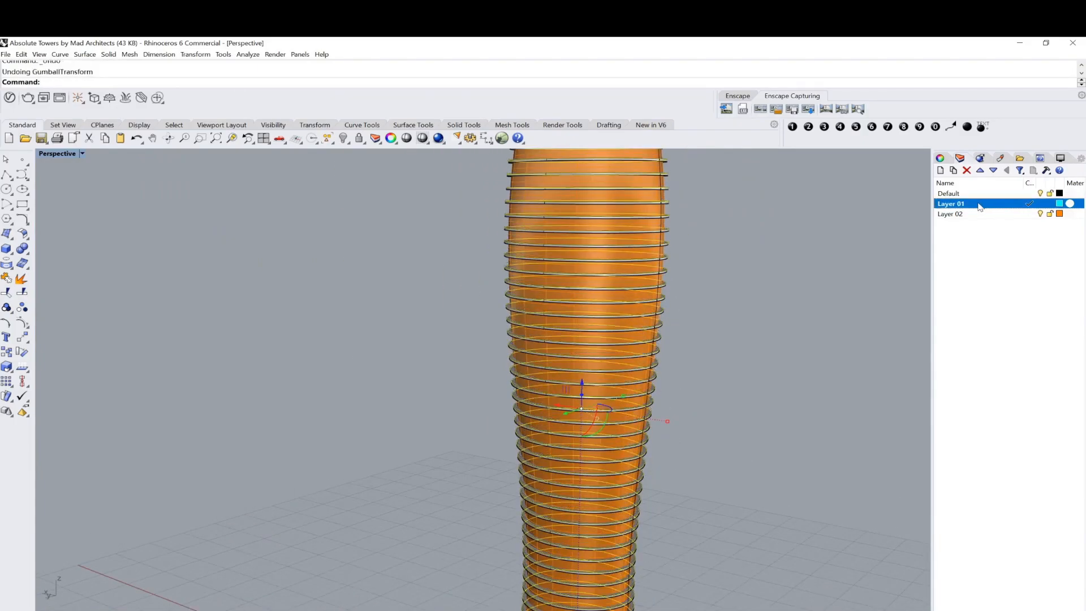
pyautogui.rightClick(965, 205)
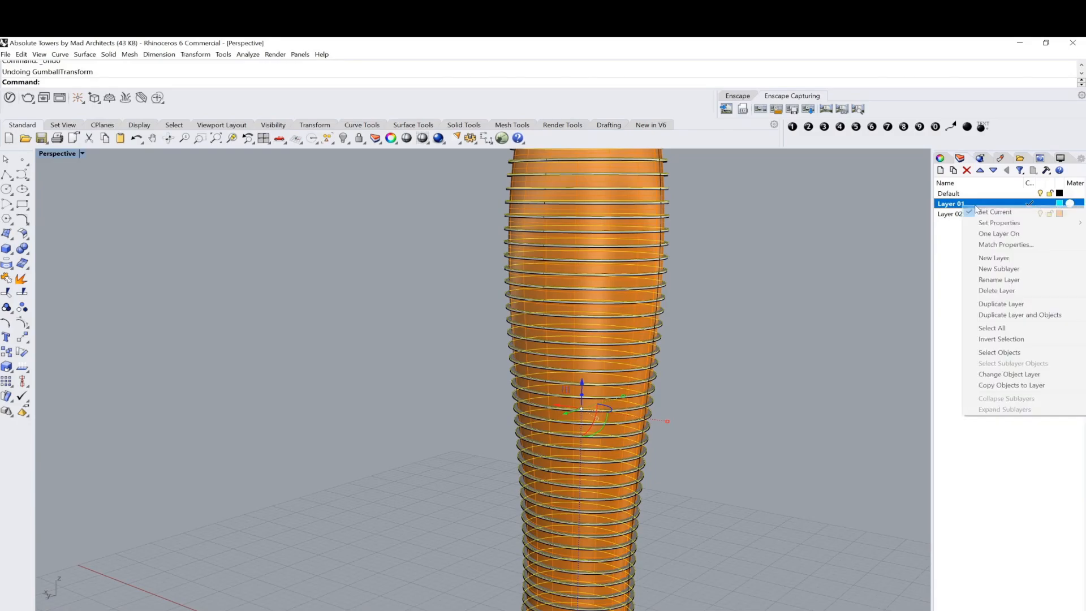
pyautogui.click(1026, 376)
# Extrude the selected curves upward 0.25 mm with the gumball into railing bands above the slabs, and clear the selection
pyautogui.scroll(5, 660, 392)
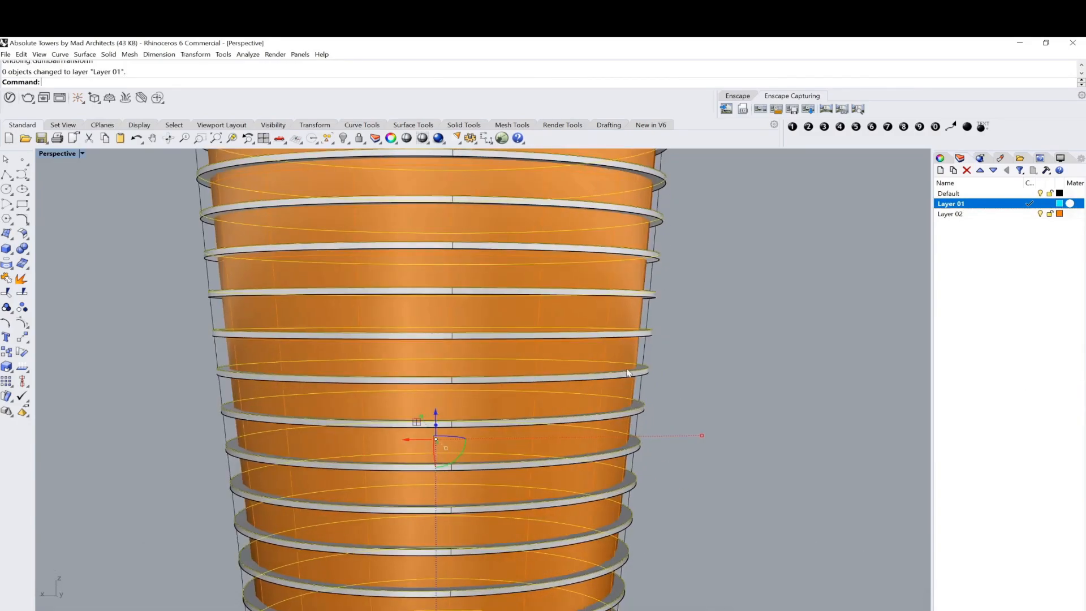
pyautogui.click(439, 428)
pyautogui.write('0.25')
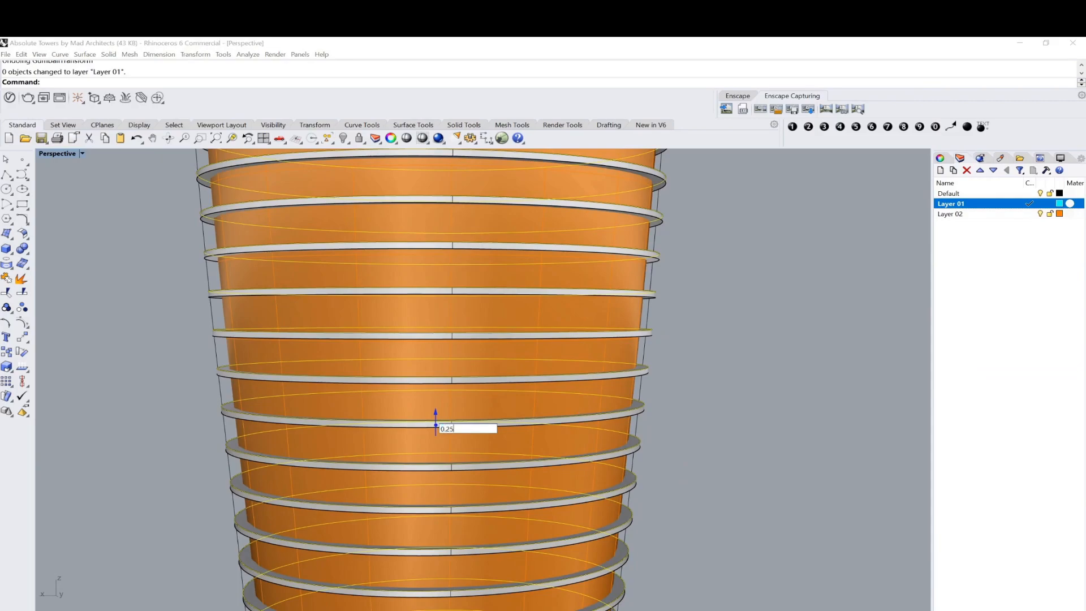
pyautogui.press('Return')
pyautogui.scroll(-6, 561, 391)
pyautogui.moveTo(606, 382); pyautogui.dragTo(509, 376, button='right')
pyautogui.scroll(8, 475, 365)
pyautogui.scroll(8, 347, 365)
pyautogui.moveTo(346, 364); pyautogui.dragTo(394, 381, button='right')
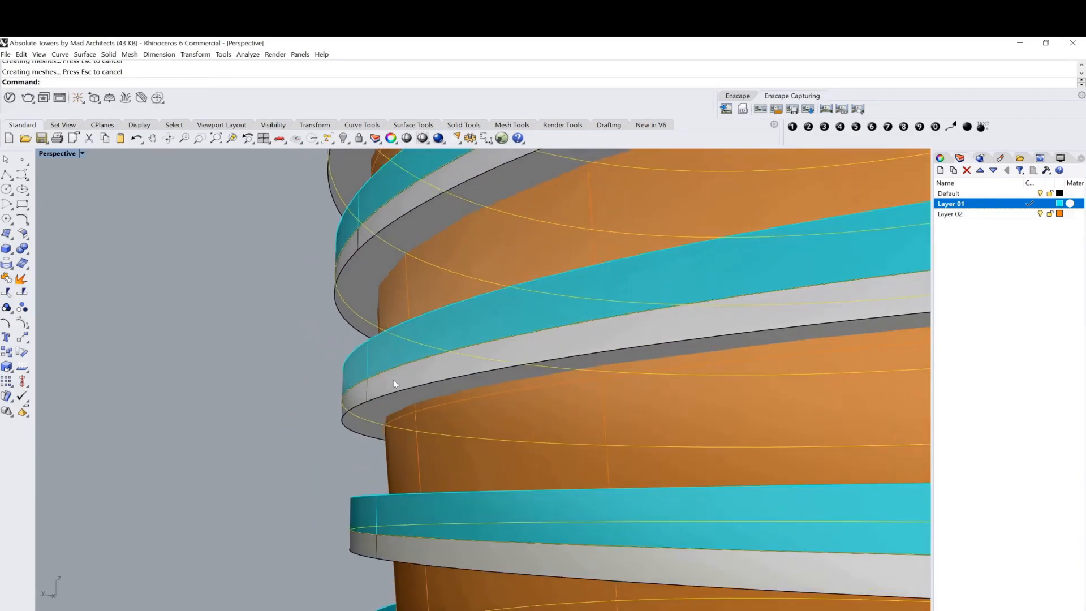
pyautogui.scroll(-15, 394, 381)
pyautogui.click(608, 410)
pyautogui.scroll(6, 607, 410)
# Make Layer 02 the current layer and hide Layer 01 and Default, isolating the orange facade surface
pyautogui.doubleClick(1003, 196)
pyautogui.doubleClick(997, 212)
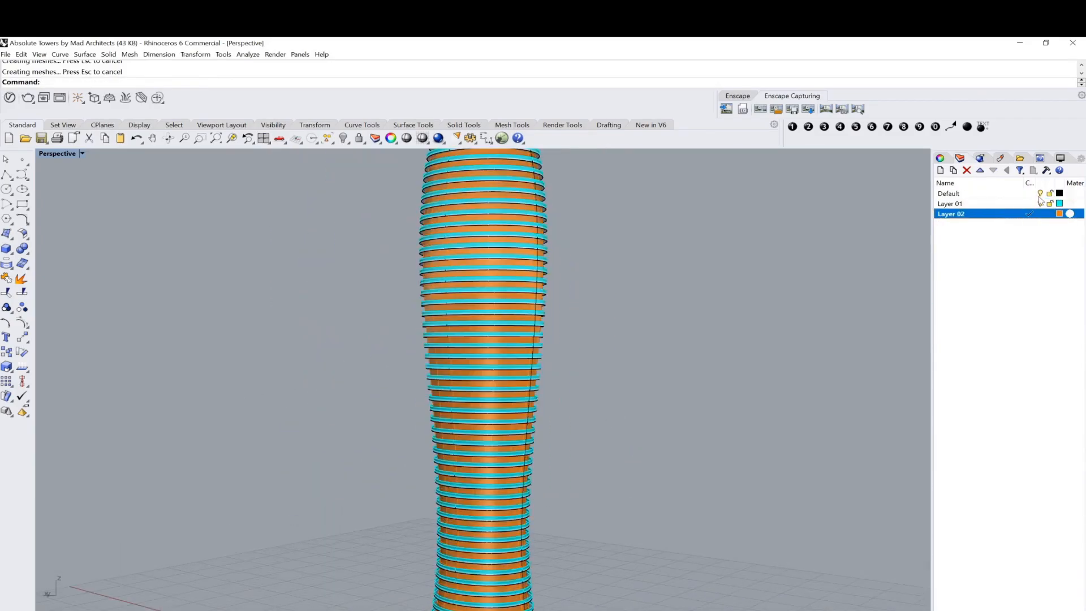
pyautogui.click(1041, 203)
pyautogui.click(1041, 194)
pyautogui.scroll(-6, 673, 310)
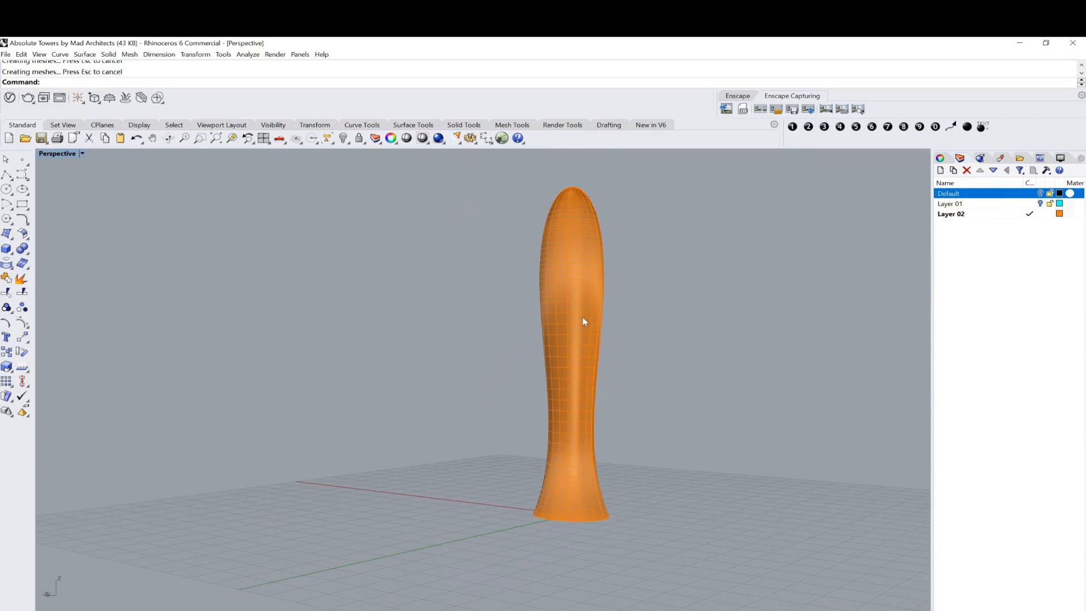
# Contour the orange facade surface along the vertical direction in the Front view with 1 mm between contours
pyautogui.scroll(6, 582, 321)
pyautogui.click(590, 323)
pyautogui.scroll(-2, 590, 327)
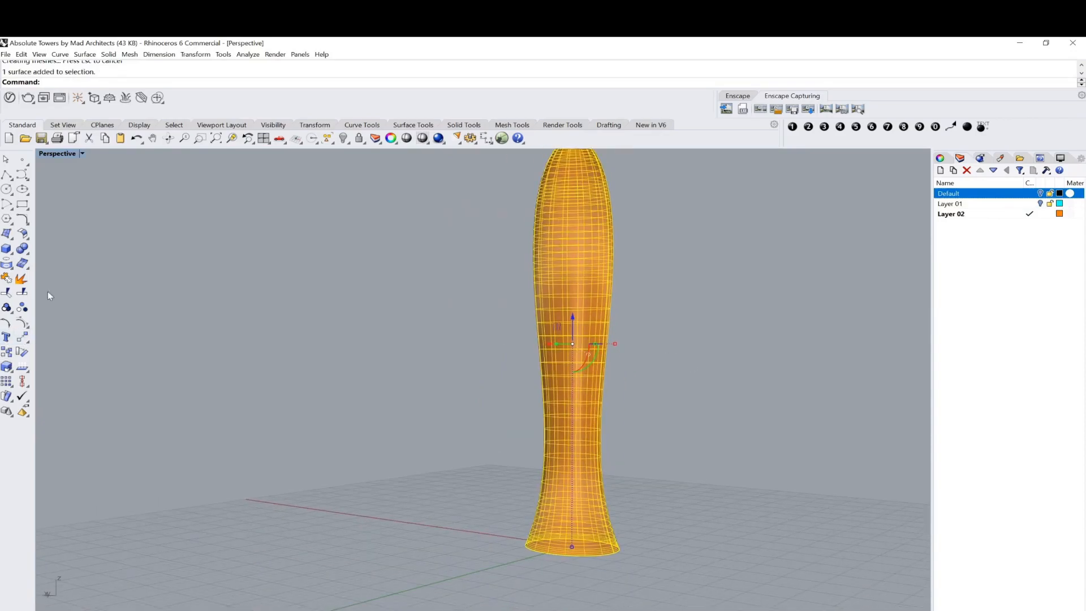
pyautogui.click(11, 239)
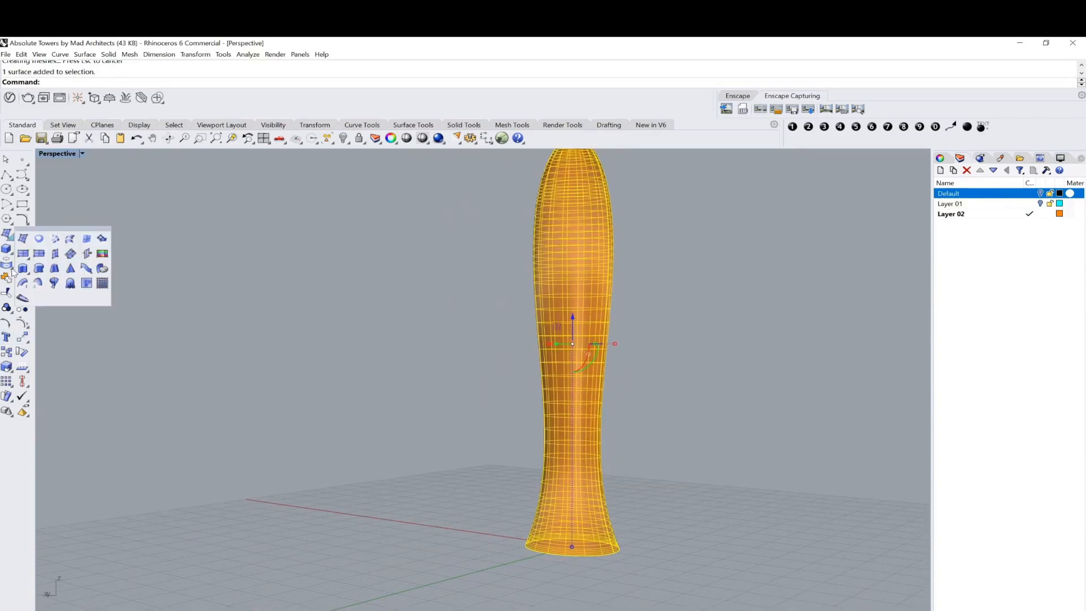
pyautogui.click(8, 277)
pyautogui.click(86, 285)
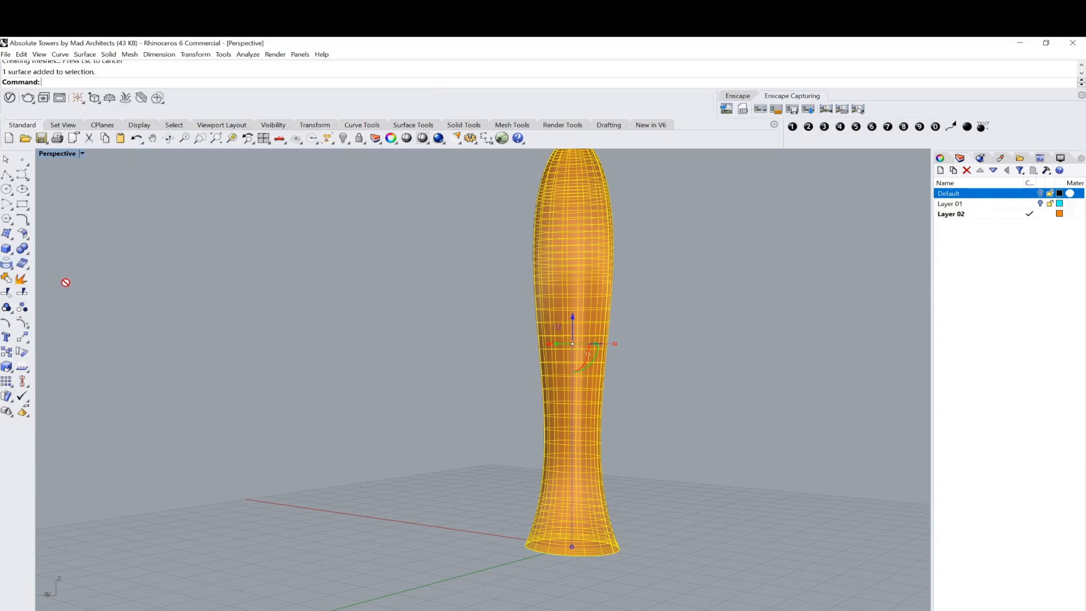
pyautogui.doubleClick(64, 153)
pyautogui.click(302, 561)
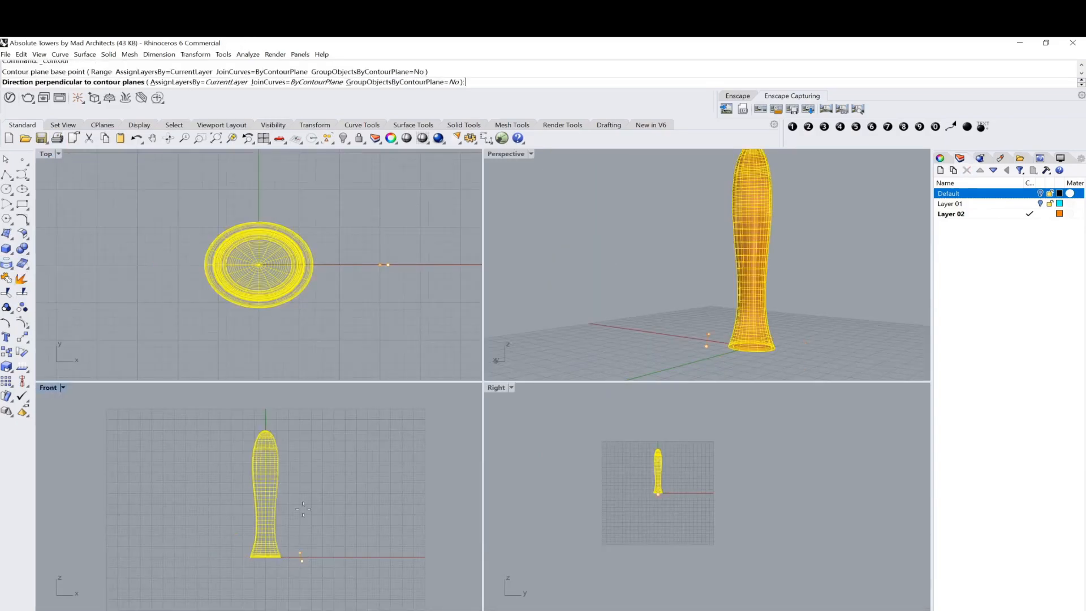
pyautogui.click(305, 426)
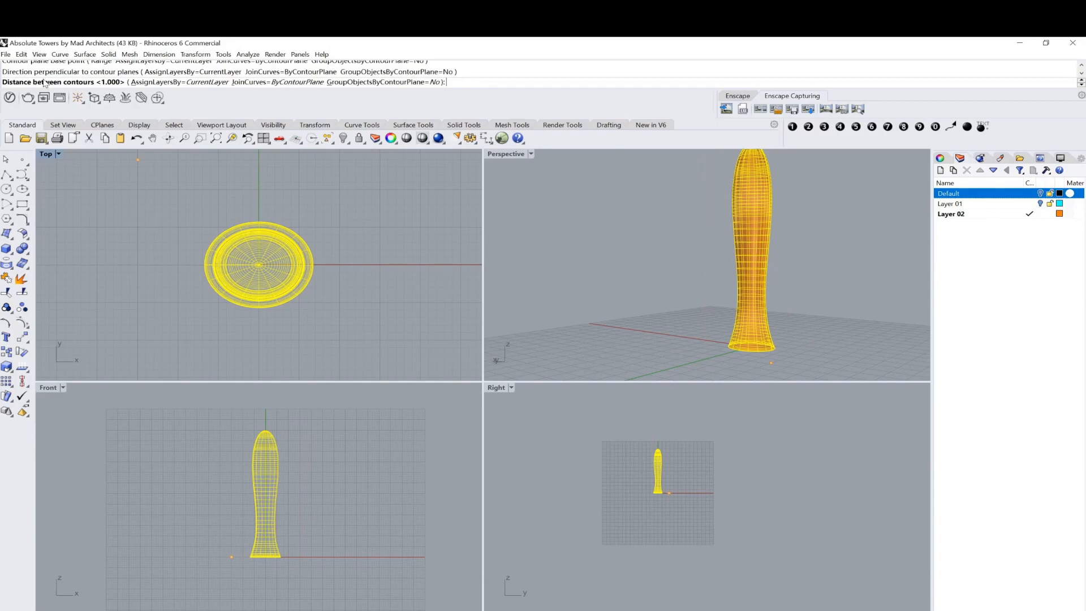
pyautogui.press('Return')
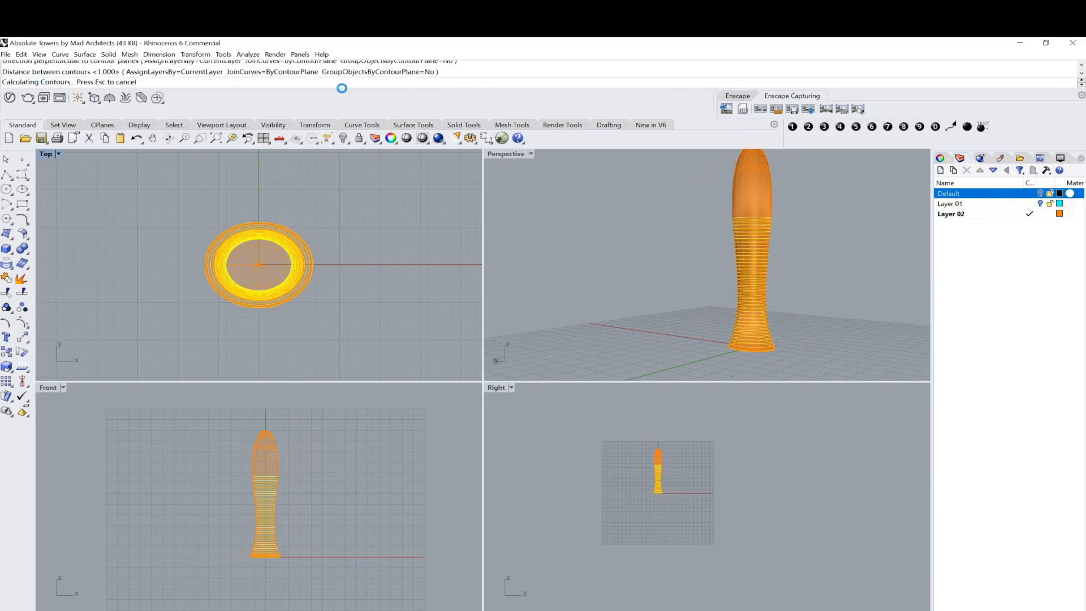
# Assign the new facade contours to Layer 02 and delete the orange facade surface
pyautogui.keyDown('shift'); pyautogui.moveTo(747, 267); pyautogui.dragTo(668, 247, button='right'); pyautogui.keyUp('shift')
pyautogui.scroll(3, 668, 247)
pyautogui.rightClick(962, 214)
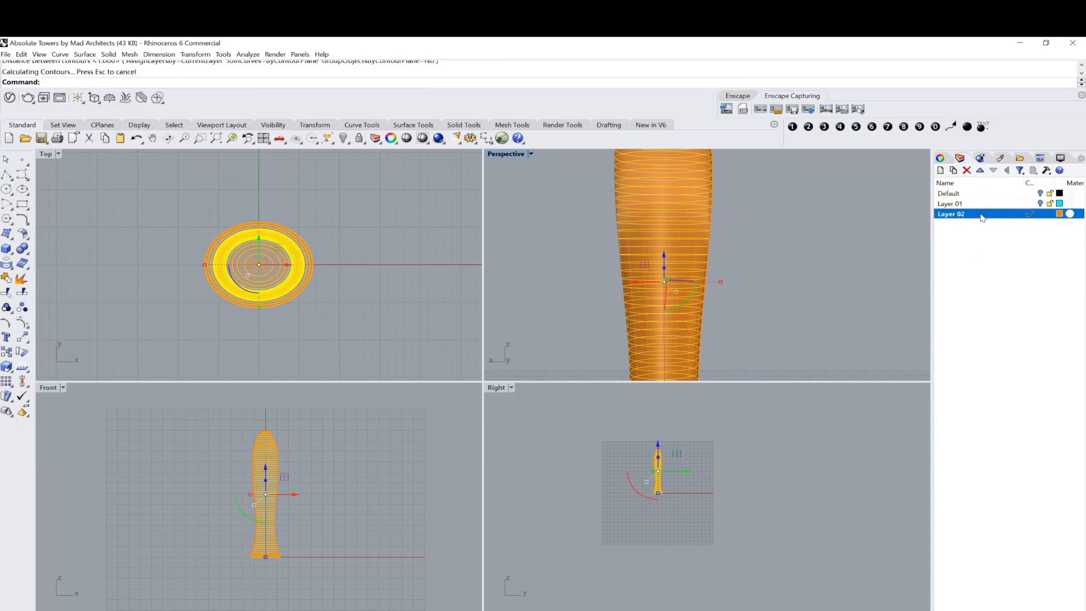
pyautogui.click(1009, 383)
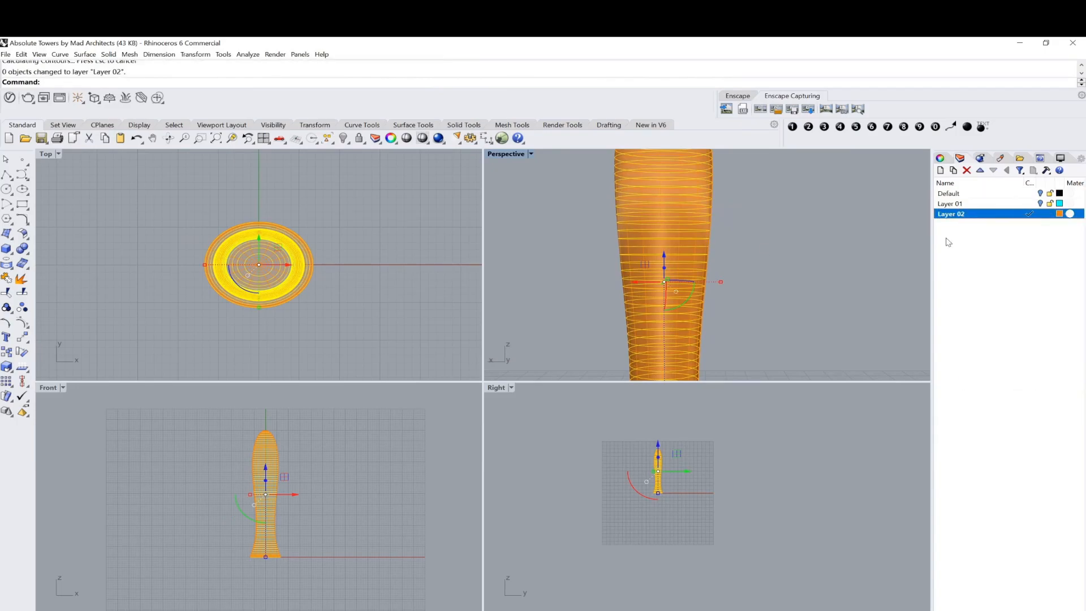
pyautogui.click(697, 249)
pyautogui.press('Delete')
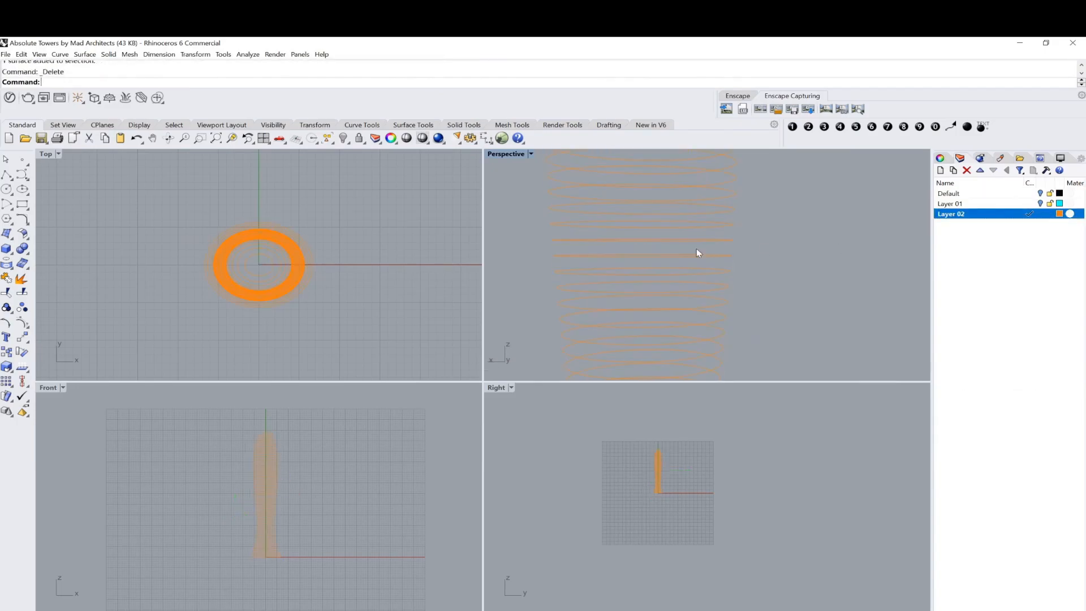
# Select all facade contour curves in the maximized Perspective view and extrude them 1 mm as non-solid surfaces
pyautogui.scroll(-3, 601, 209)
pyautogui.doubleClick(507, 154)
pyautogui.scroll(-3, 641, 284)
pyautogui.moveTo(407, 177); pyautogui.dragTo(741, 515)
pyautogui.moveTo(740, 516); pyautogui.dragTo(546, 444, button='right')
pyautogui.moveTo(651, 439); pyautogui.dragTo(733, 464, button='right')
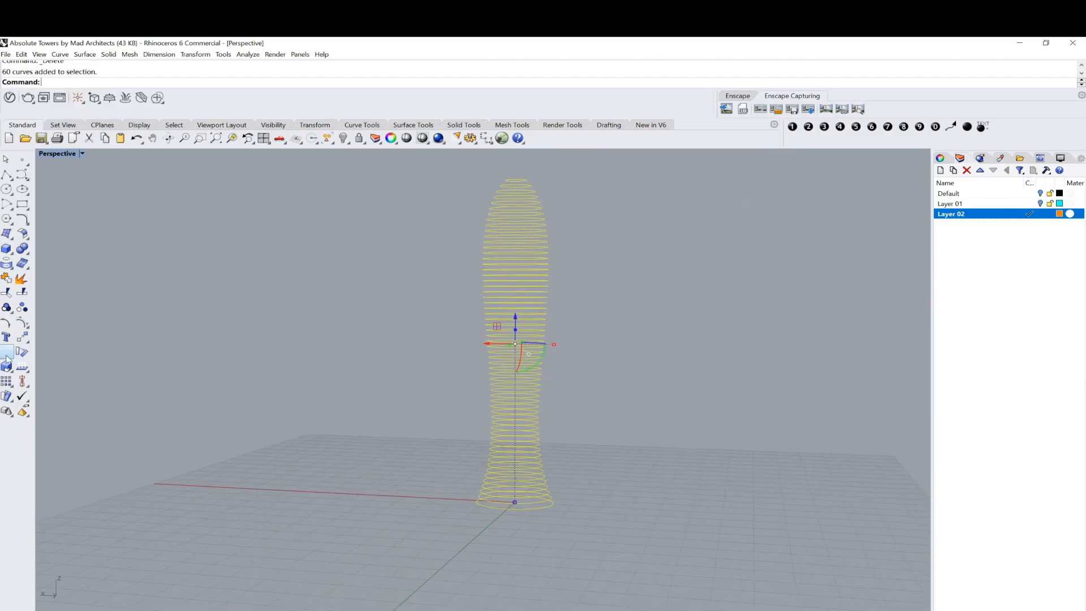
pyautogui.click(7, 233)
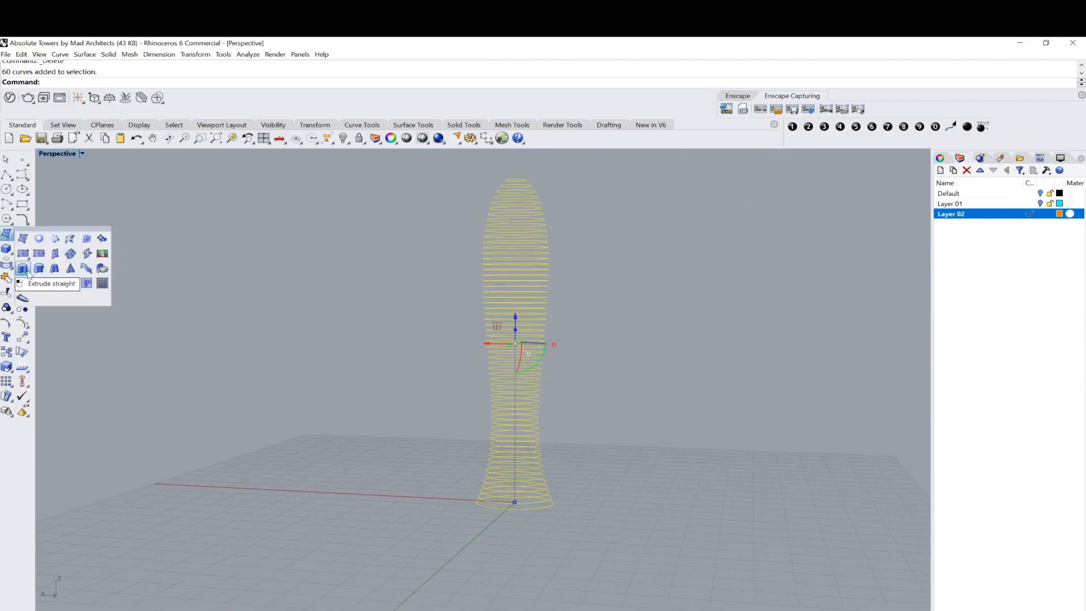
pyautogui.click(27, 272)
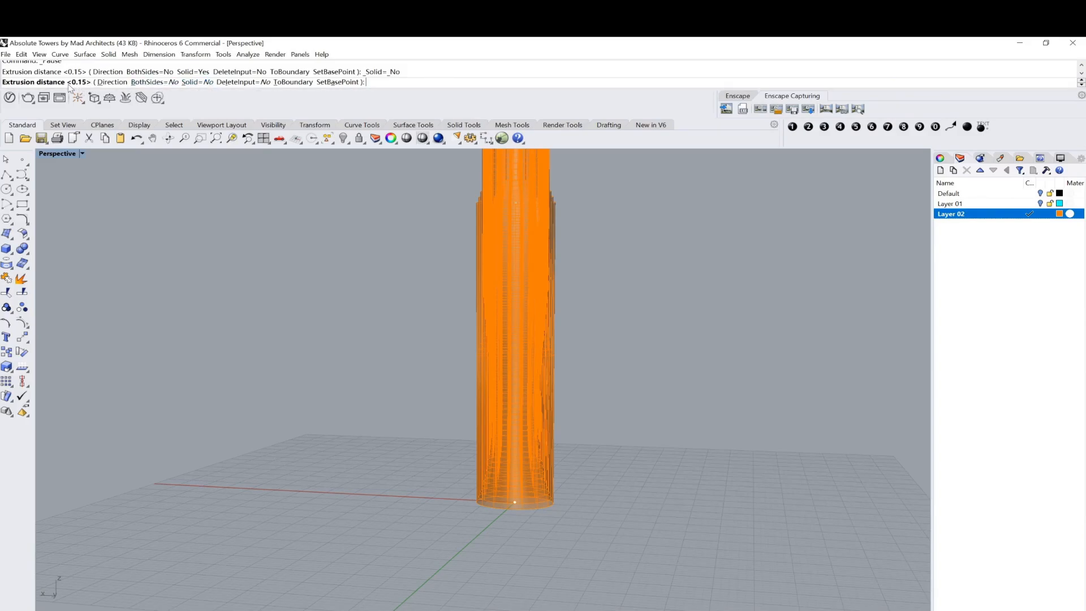
pyautogui.write('1')
pyautogui.press('Return')
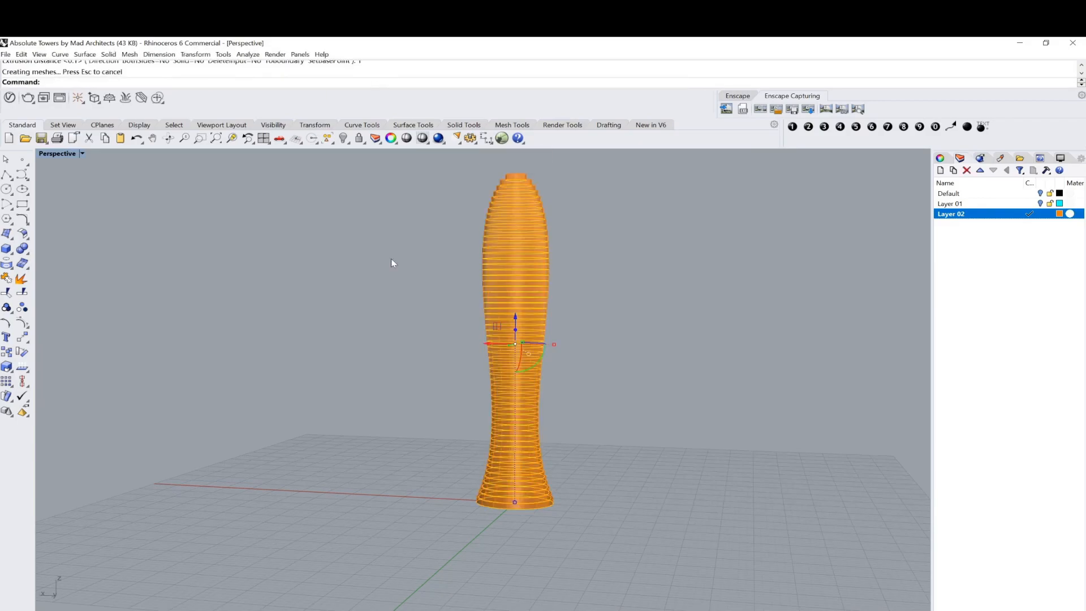
# Deselect the extruded facade and turn Layer 01 and the Default layer back on
pyautogui.press('Escape')
pyautogui.click(1040, 204)
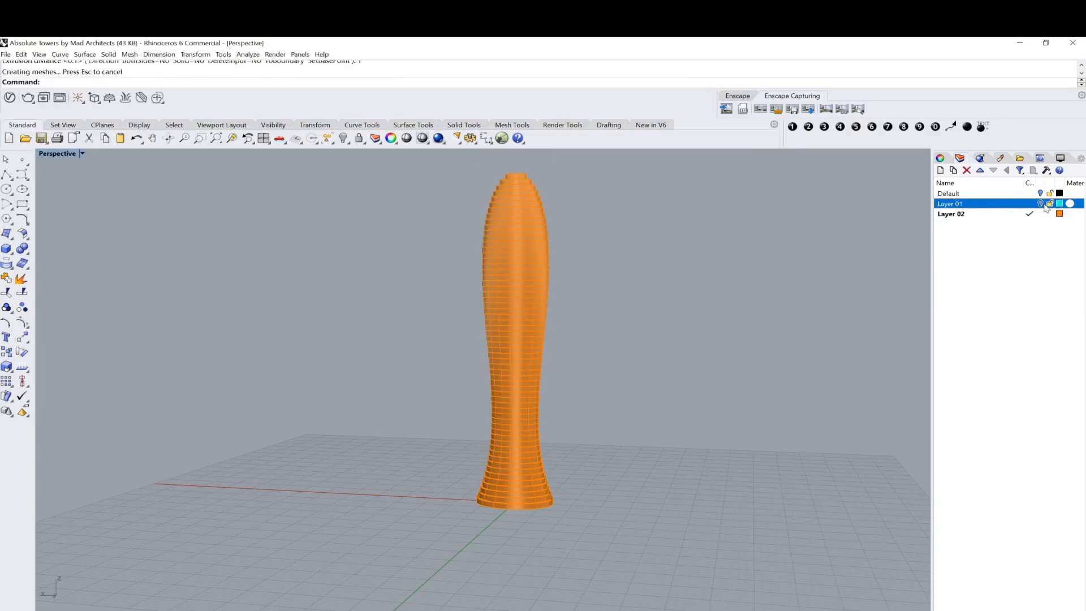
pyautogui.click(1041, 194)
pyautogui.scroll(5, 473, 239)
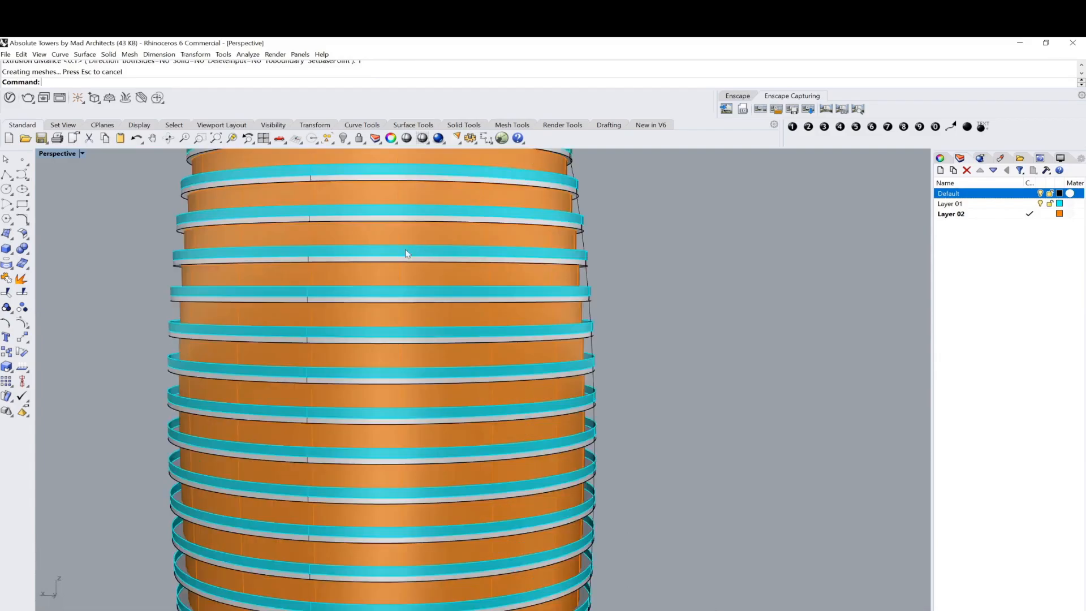
pyautogui.scroll(-1, 460, 275)
pyautogui.keyDown('shift'); pyautogui.moveTo(460, 271); pyautogui.dragTo(475, 359, button='right'); pyautogui.keyUp('shift')
pyautogui.scroll(6, 531, 277)
pyautogui.moveTo(584, 279); pyautogui.dragTo(552, 273, button='right')
pyautogui.scroll(-4, 552, 273)
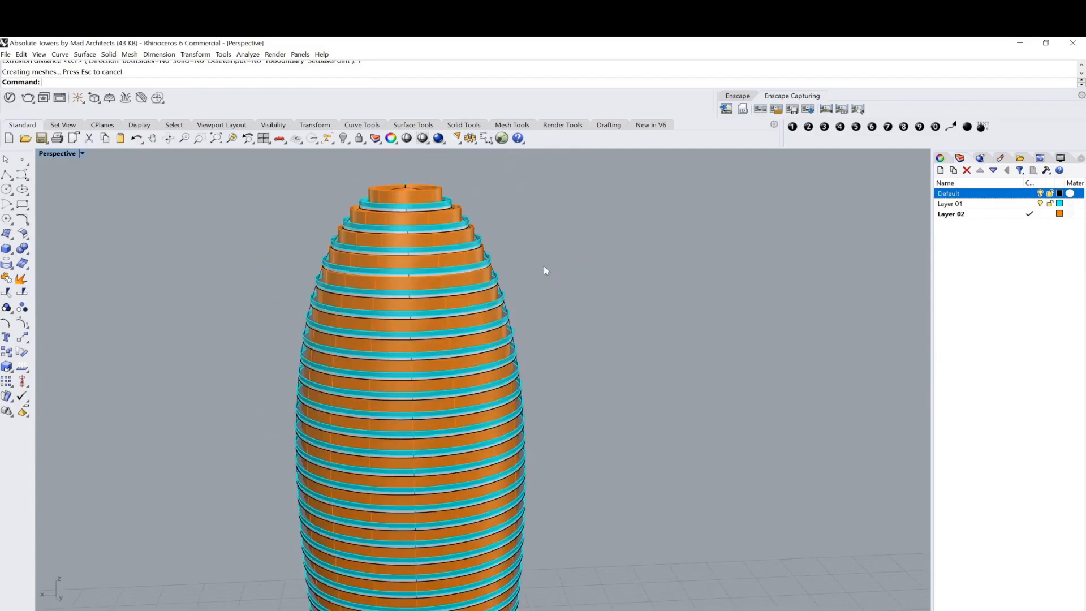
# Select all curves in the model and delete them, leaving the slabs, railings and facade surfaces
pyautogui.click(328, 138)
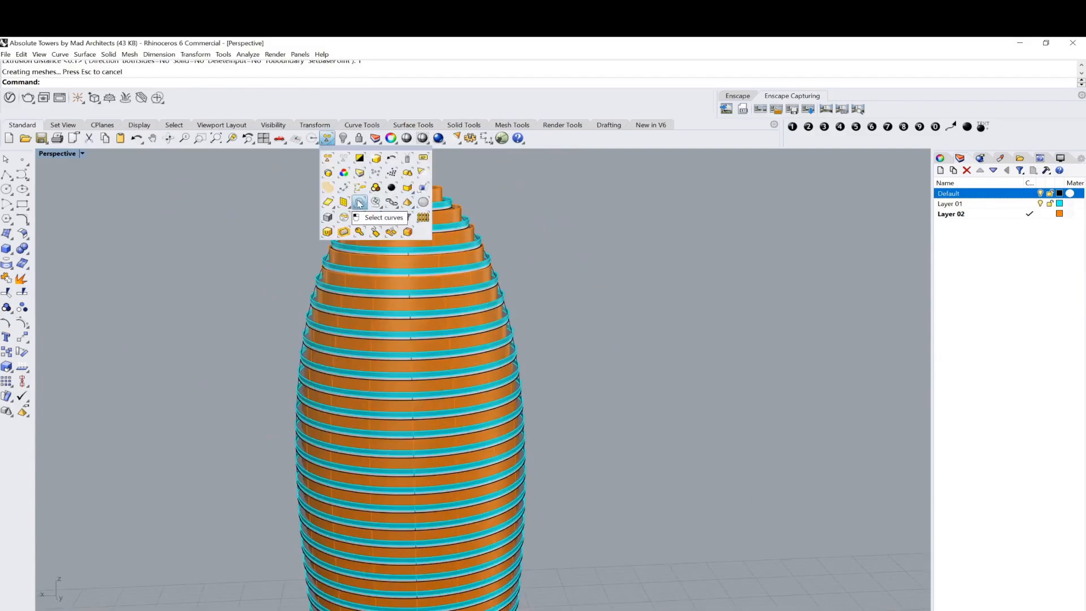
pyautogui.click(358, 204)
pyautogui.scroll(-4, 398, 240)
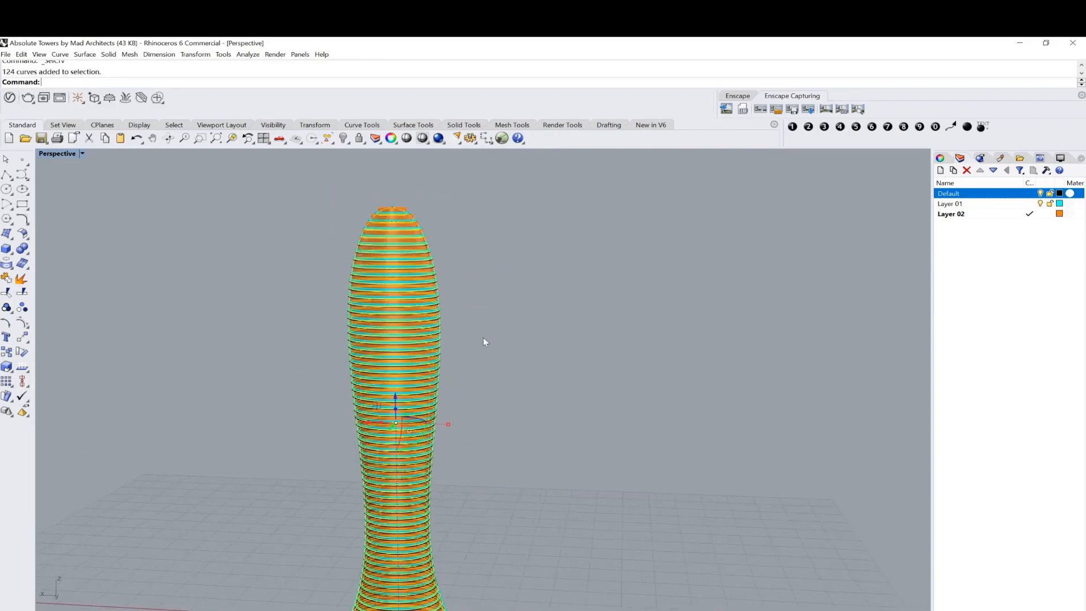
pyautogui.press('Delete')
# Examine how the facade bands, slabs and railings meet near the top of the tower
pyautogui.scroll(-5, 483, 337)
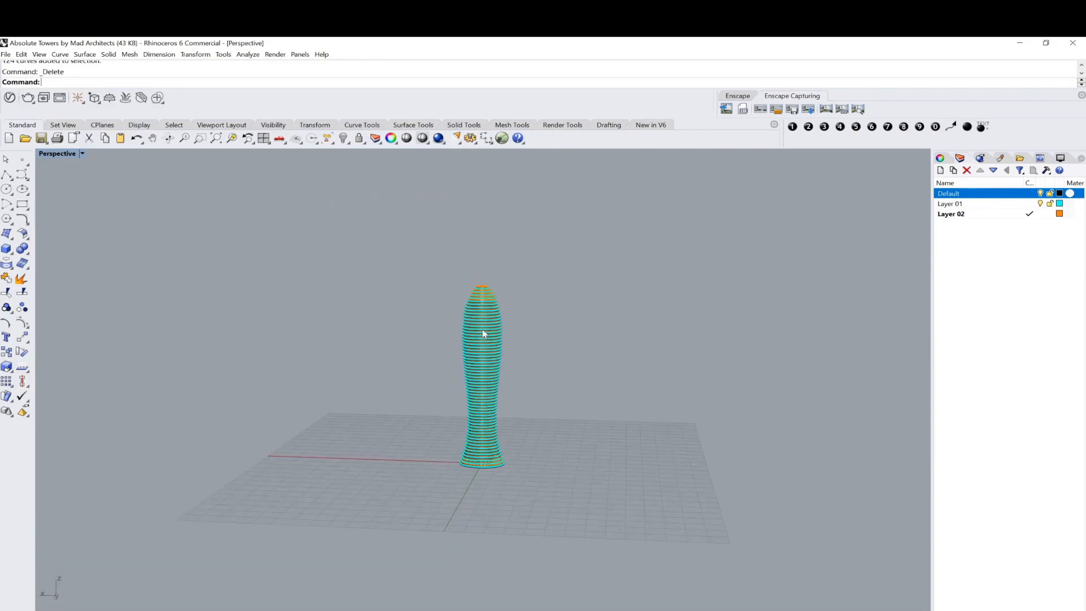
pyautogui.scroll(3, 485, 333)
pyautogui.scroll(5, 476, 260)
pyautogui.moveTo(472, 287); pyautogui.dragTo(505, 356, button='right')
pyautogui.scroll(8, 301, 452)
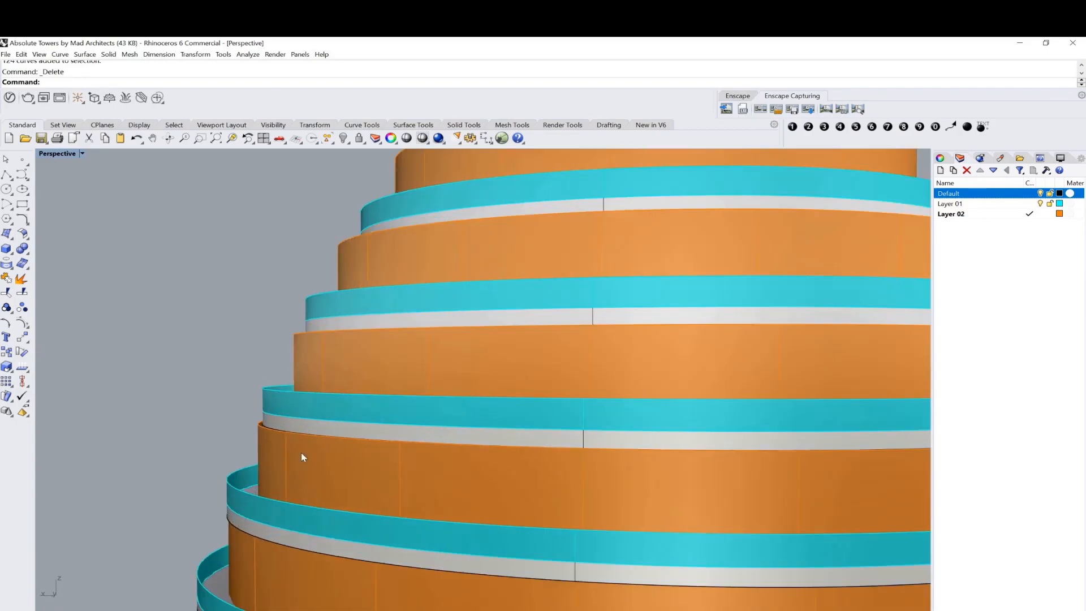
pyautogui.scroll(-5, 302, 457)
pyautogui.scroll(-4, 275, 453)
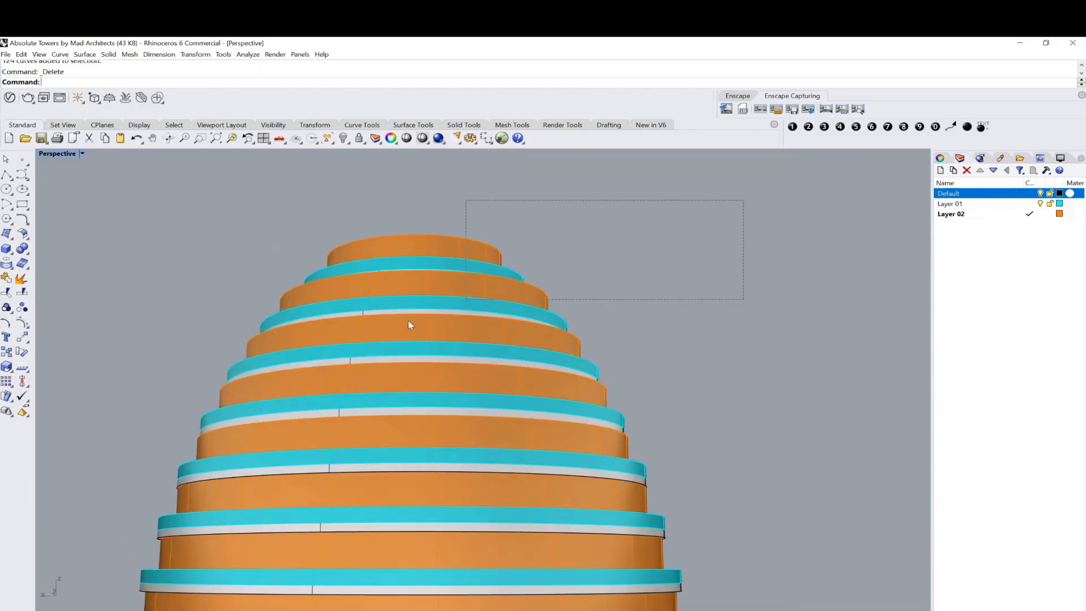
# Delete the narrow, stepped floors at the tower's top, including their slabs, railings and facade bands
pyautogui.moveTo(409, 320); pyautogui.dragTo(505, 295)
pyautogui.scroll(-2, 611, 306)
pyautogui.scroll(5, 503, 420)
pyautogui.click(504, 420)
pyautogui.scroll(3, 566, 414)
pyautogui.click(527, 425)
pyautogui.scroll(-7, 558, 389)
pyautogui.moveTo(517, 399); pyautogui.dragTo(664, 396, button='right')
pyautogui.moveTo(242, 435); pyautogui.dragTo(164, 437, button='right')
pyautogui.scroll(7, 164, 436)
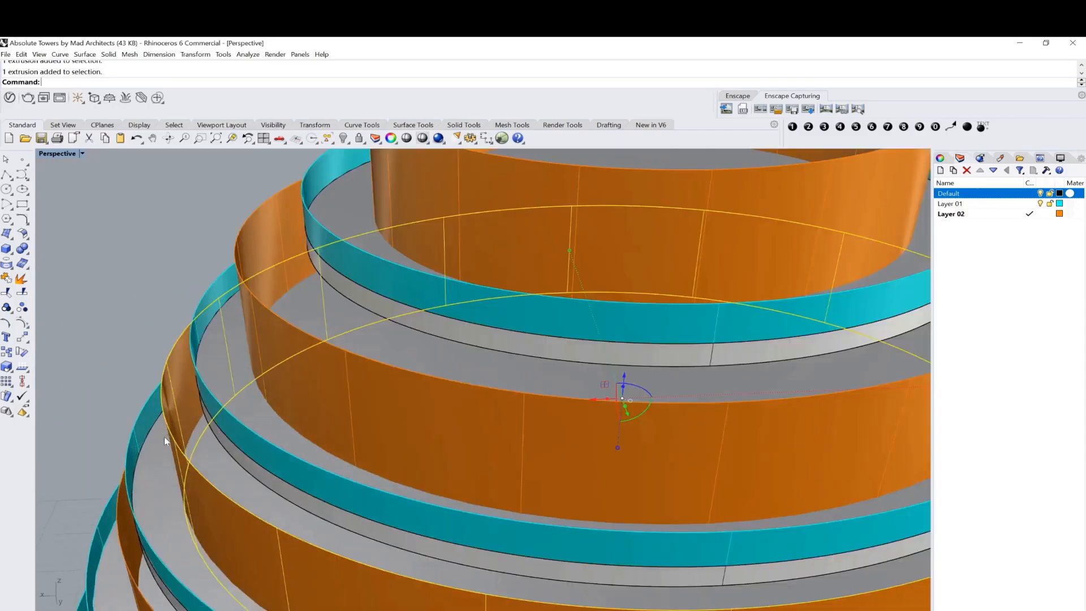
pyautogui.scroll(-14, 122, 359)
pyautogui.moveTo(370, 439); pyautogui.dragTo(378, 370, button='right')
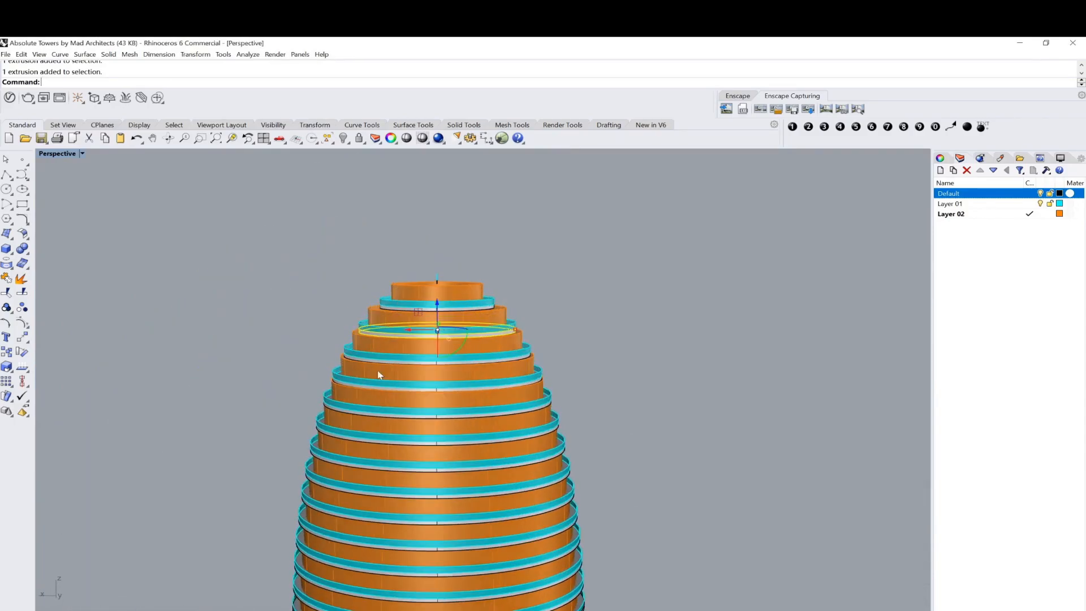
pyautogui.scroll(5, 378, 370)
pyautogui.moveTo(752, 182); pyautogui.dragTo(276, 371)
pyautogui.keyDown('ctrl'); pyautogui.click(275, 397); pyautogui.keyUp('ctrl')
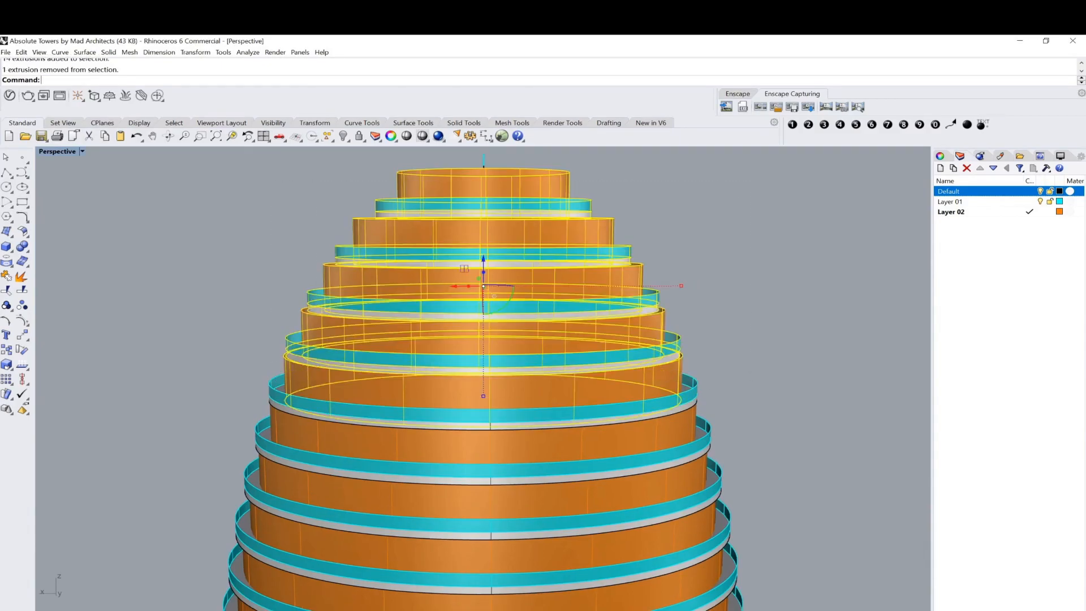
pyautogui.press('Delete')
# Delete the uppermost remaining floor so the tower ends flat below its former tapered crown
pyautogui.moveTo(272, 374); pyautogui.dragTo(484, 355, button='right')
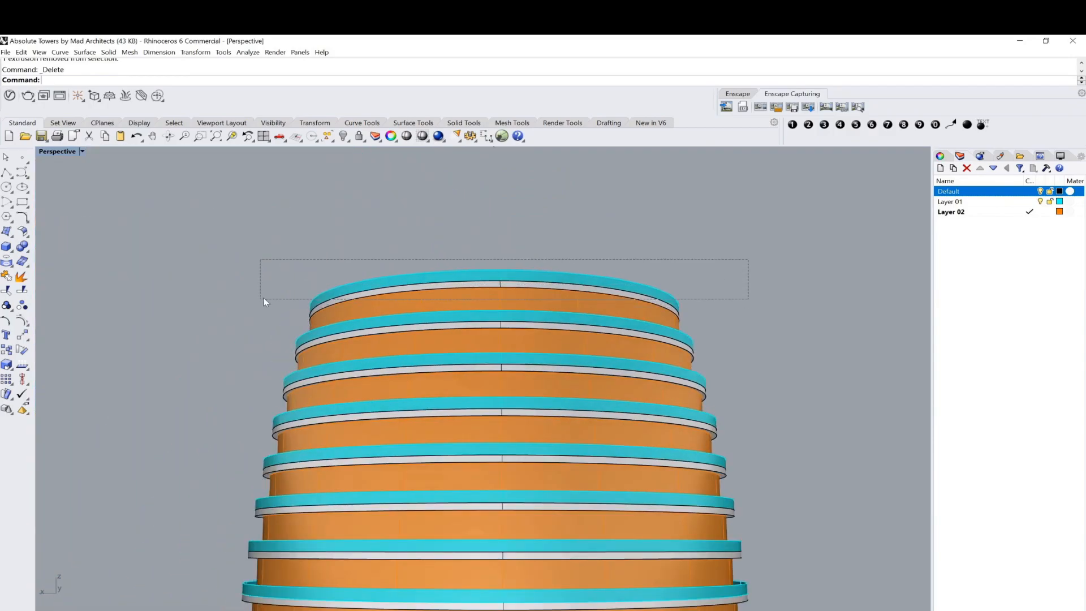
pyautogui.moveTo(263, 299); pyautogui.dragTo(266, 297)
pyautogui.press('Delete')
pyautogui.scroll(-5, 447, 320)
pyautogui.scroll(-10, 447, 320)
pyautogui.moveTo(447, 325); pyautogui.dragTo(436, 391, button='right')
pyautogui.scroll(10, 437, 391)
pyautogui.scroll(-6, 451, 451)
pyautogui.keyDown('shift'); pyautogui.moveTo(451, 451); pyautogui.dragTo(472, 455, button='right'); pyautogui.keyUp('shift')
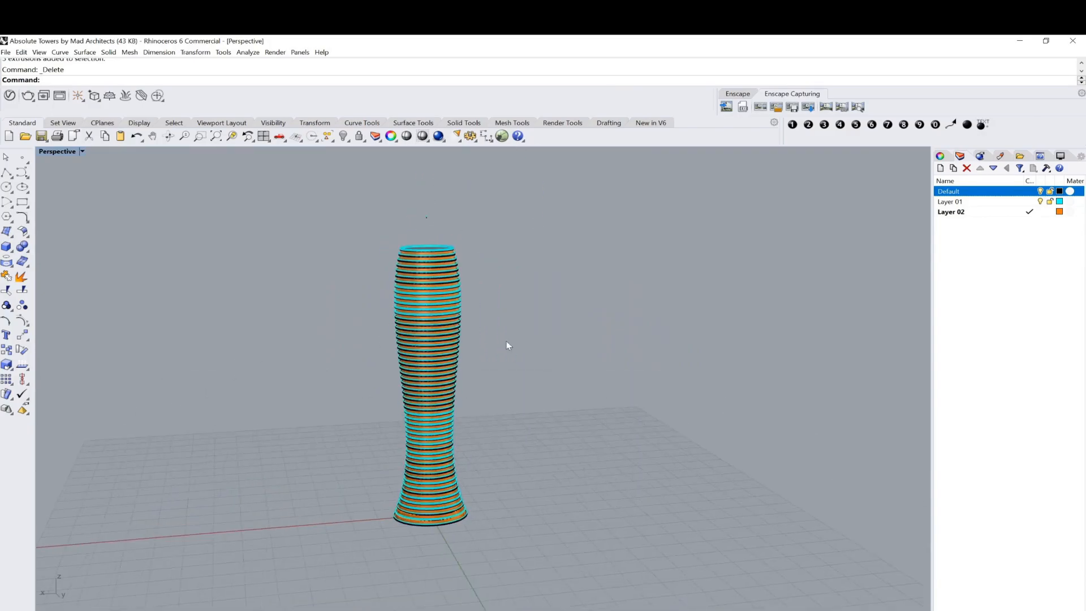
pyautogui.moveTo(603, 343); pyautogui.dragTo(739, 205, button='right')
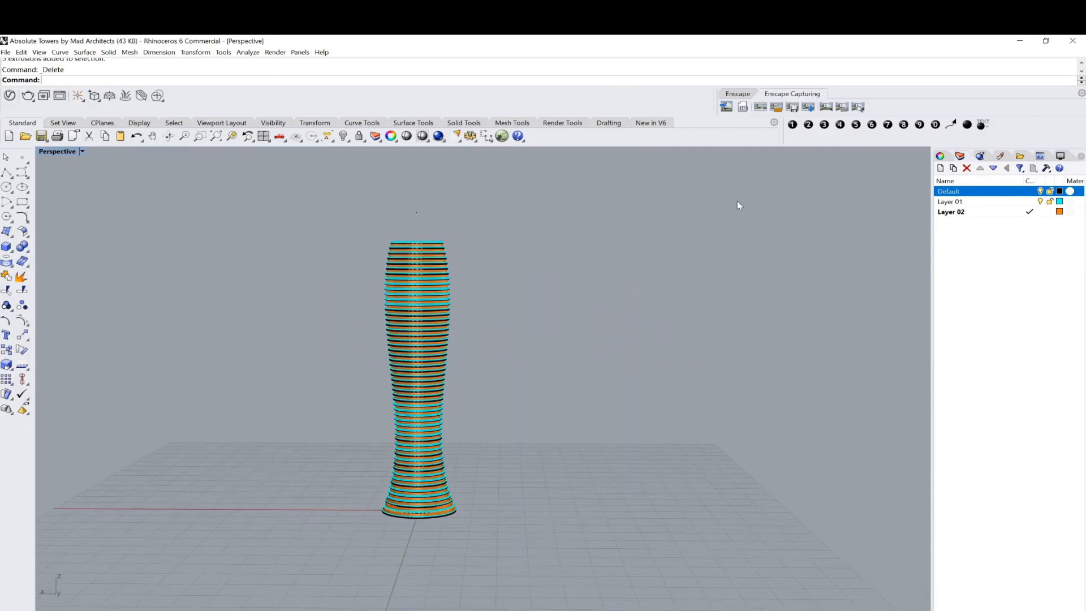
# Place text dot 1 in the empty space beside the tower and shift it farther from the tower
pyautogui.click(792, 124)
pyautogui.click(221, 271)
pyautogui.click(13, 237)
pyautogui.click(25, 174)
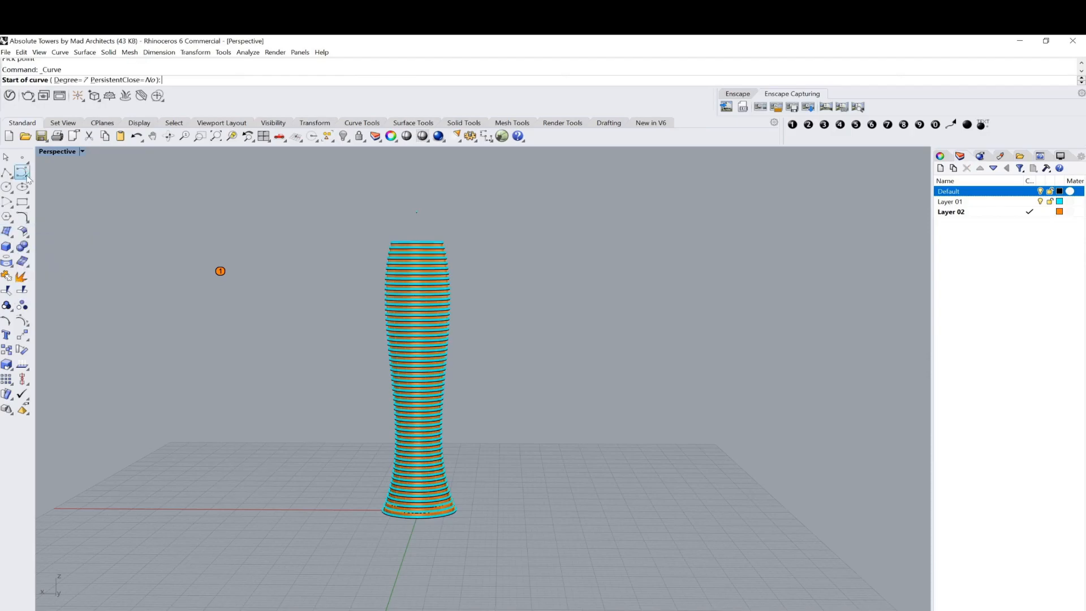
pyautogui.press('Escape')
pyautogui.moveTo(220, 271); pyautogui.dragTo(153, 293)
pyautogui.click(22, 247)
pyautogui.click(23, 232)
pyautogui.click(28, 236)
pyautogui.click(26, 203)
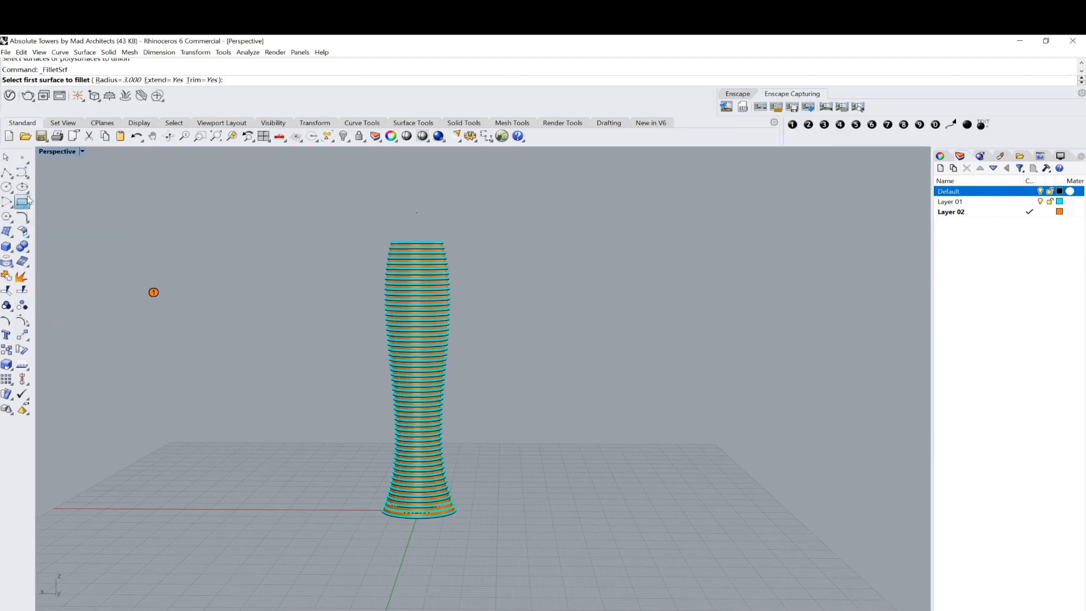
pyautogui.click(27, 191)
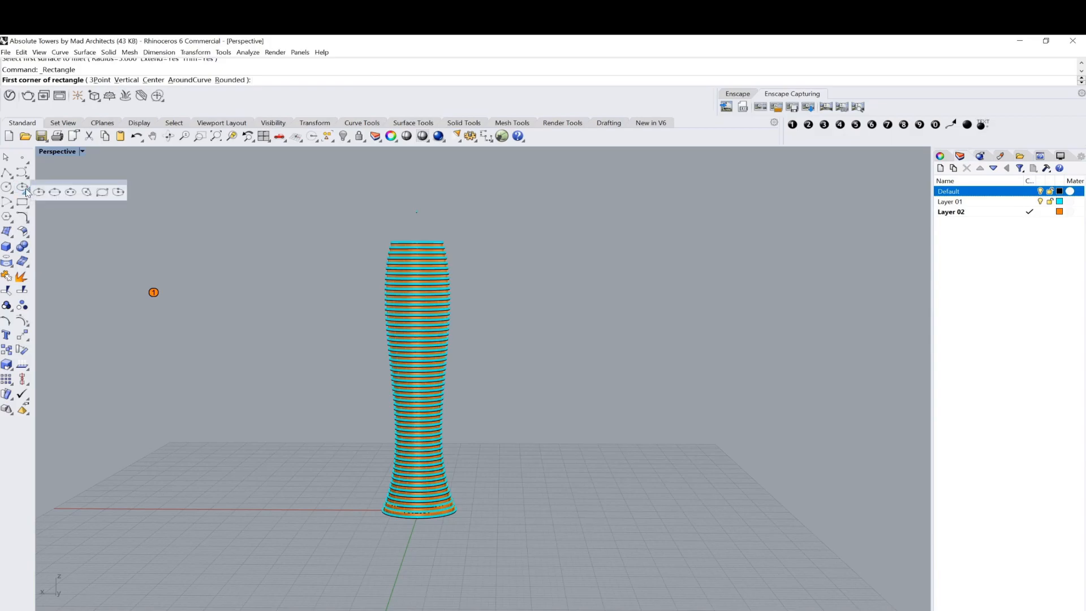
# Place text dot 2 beside dot 1, and text dot 3 beneath the detached Surface Creation tool set
pyautogui.click(809, 126)
pyautogui.click(179, 291)
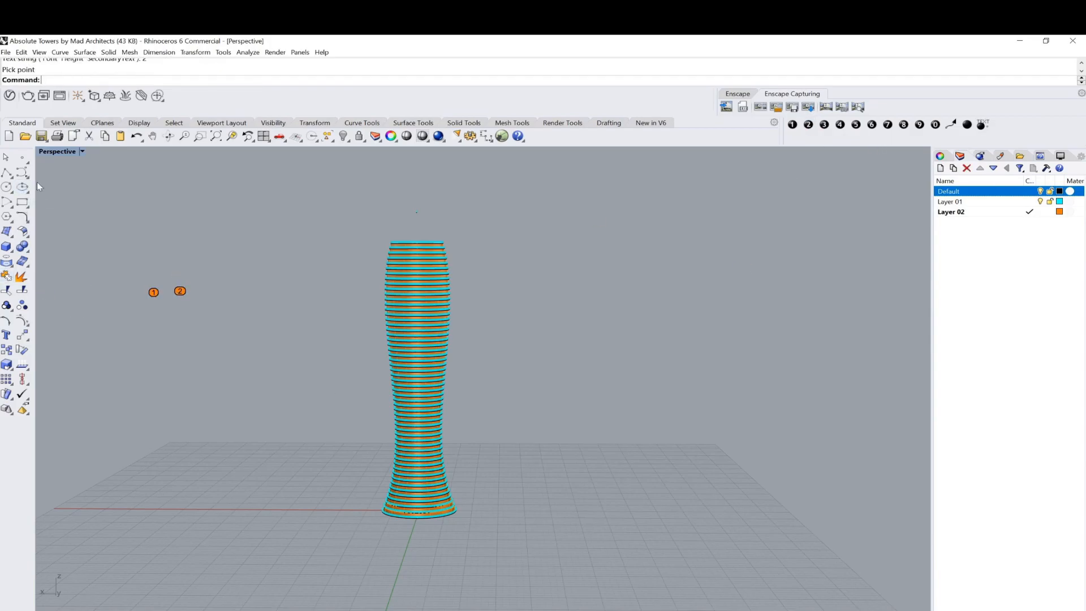
pyautogui.click(27, 234)
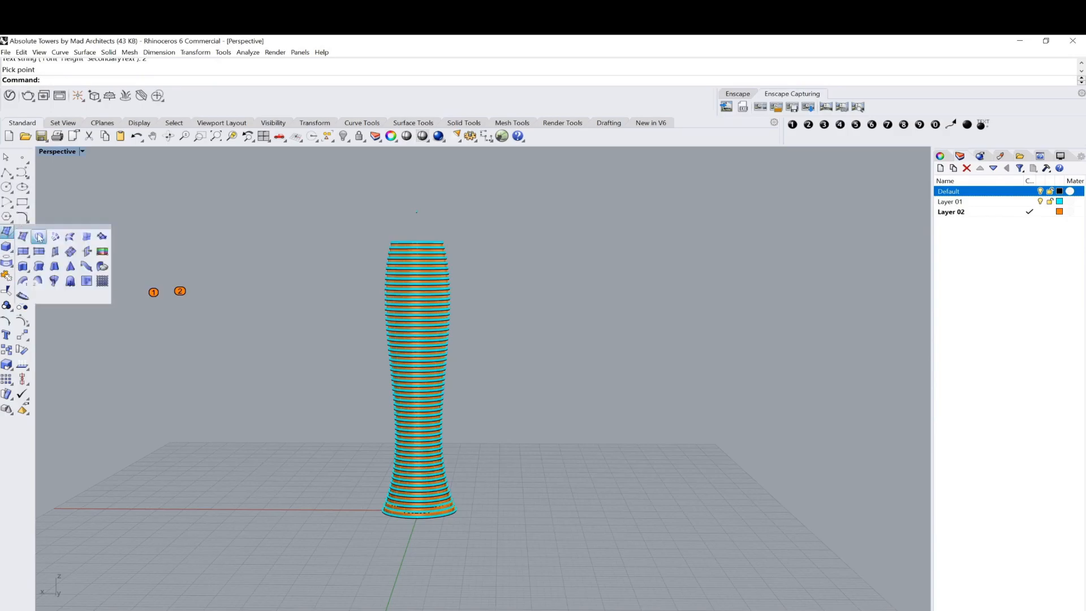
pyautogui.moveTo(51, 226); pyautogui.dragTo(141, 325)
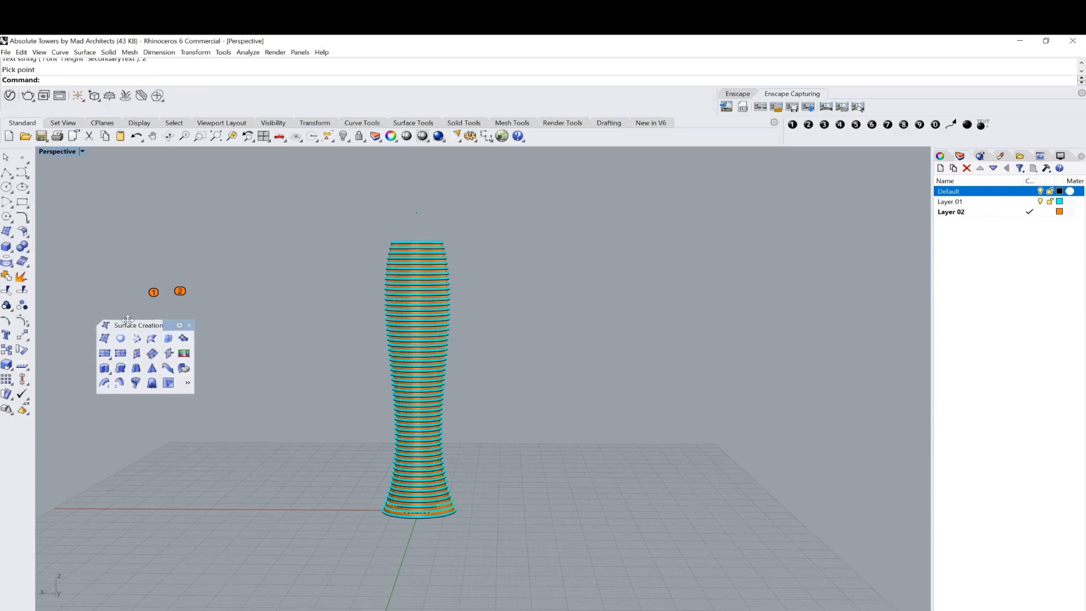
pyautogui.click(826, 126)
pyautogui.click(126, 403)
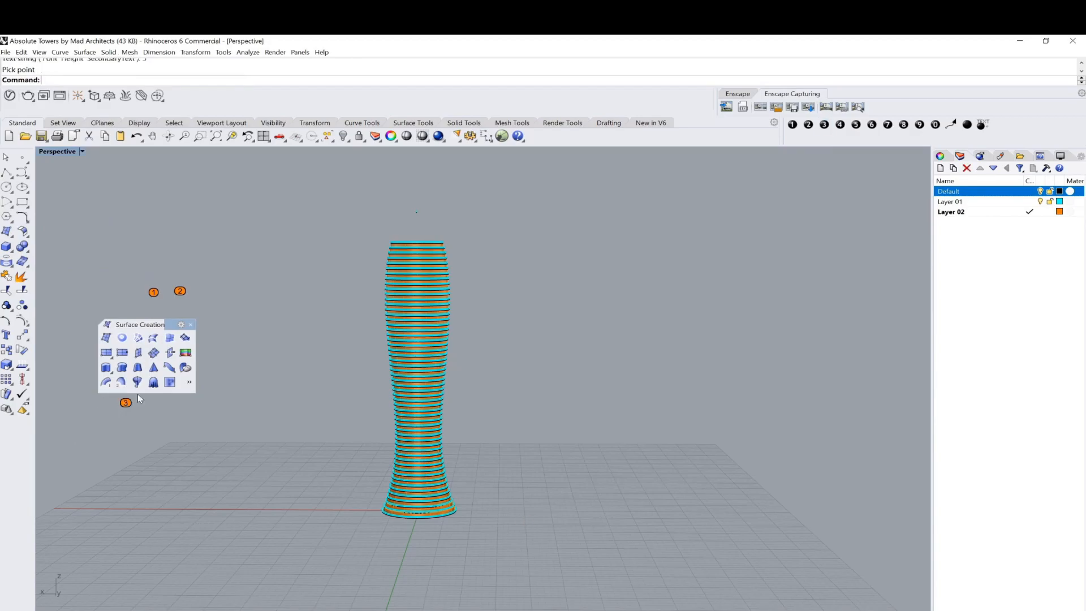
# Detach the Curve From Object tool set and place text dot 4 beneath it
pyautogui.click(23, 262)
pyautogui.moveTo(32, 263); pyautogui.dragTo(107, 433)
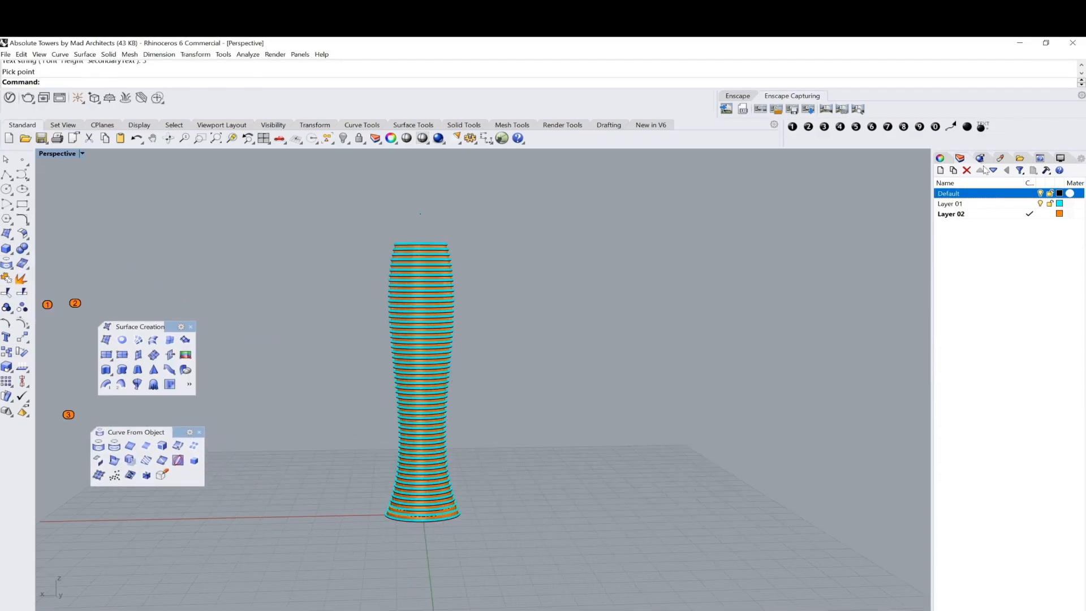
pyautogui.click(841, 128)
pyautogui.click(144, 508)
# Paste two duplicates of the complete tower and space the three towers in a row along the x axis
pyautogui.moveTo(307, 461); pyautogui.dragTo(335, 439, button='right')
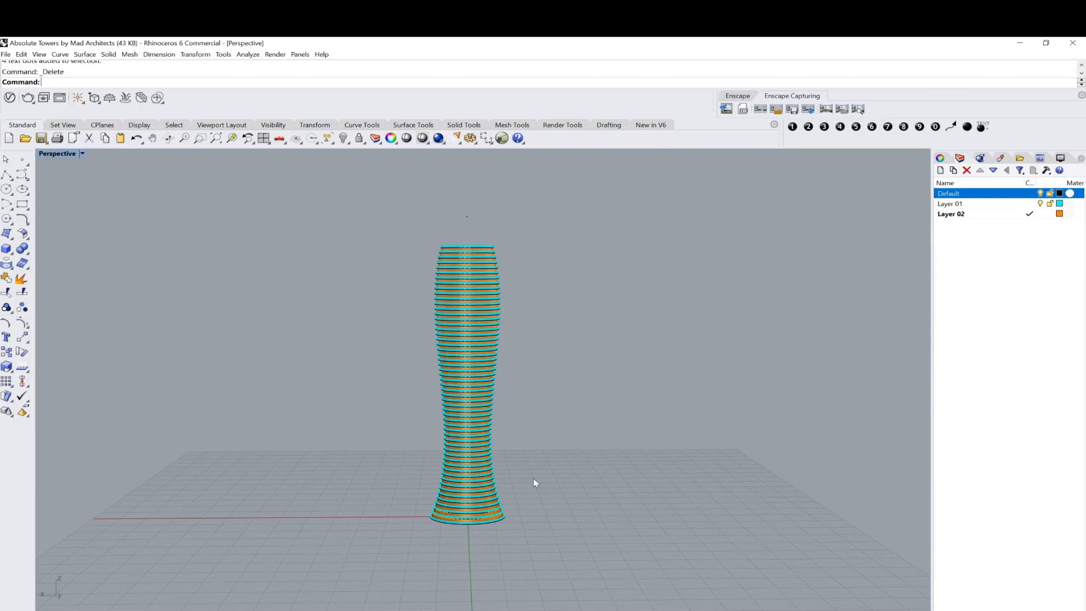
pyautogui.moveTo(534, 477); pyautogui.dragTo(617, 466, button='right')
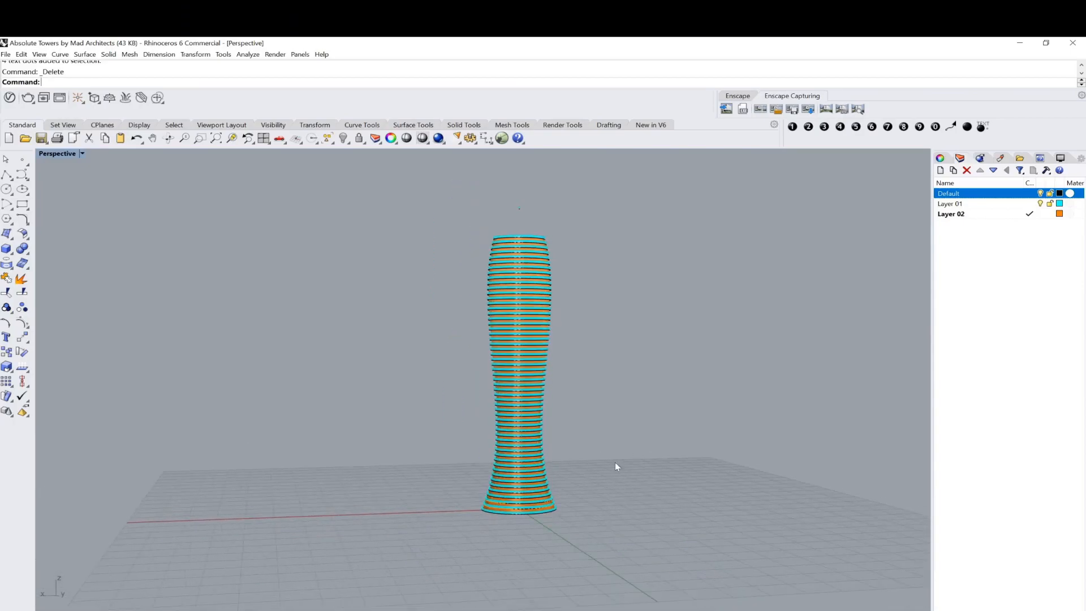
pyautogui.moveTo(749, 439); pyautogui.dragTo(718, 450, button='right')
pyautogui.moveTo(341, 197); pyautogui.dragTo(725, 565)
pyautogui.moveTo(616, 451); pyautogui.dragTo(583, 456, button='right')
pyautogui.moveTo(638, 532); pyautogui.dragTo(334, 185)
pyautogui.hotkey('ctrl', 'c')
pyautogui.hotkey('ctrl', 'v')
pyautogui.moveTo(470, 349); pyautogui.dragTo(206, 363)
pyautogui.hotkey('ctrl', 'c')
pyautogui.hotkey('ctrl', 'v')
pyautogui.keyDown('shift'); pyautogui.moveTo(265, 375); pyautogui.dragTo(399, 379, button='right'); pyautogui.keyUp('shift')
# Copy the selected end tower repeatedly along the x axis with the Copy command, extending the row to seven towers
pyautogui.write('copy')
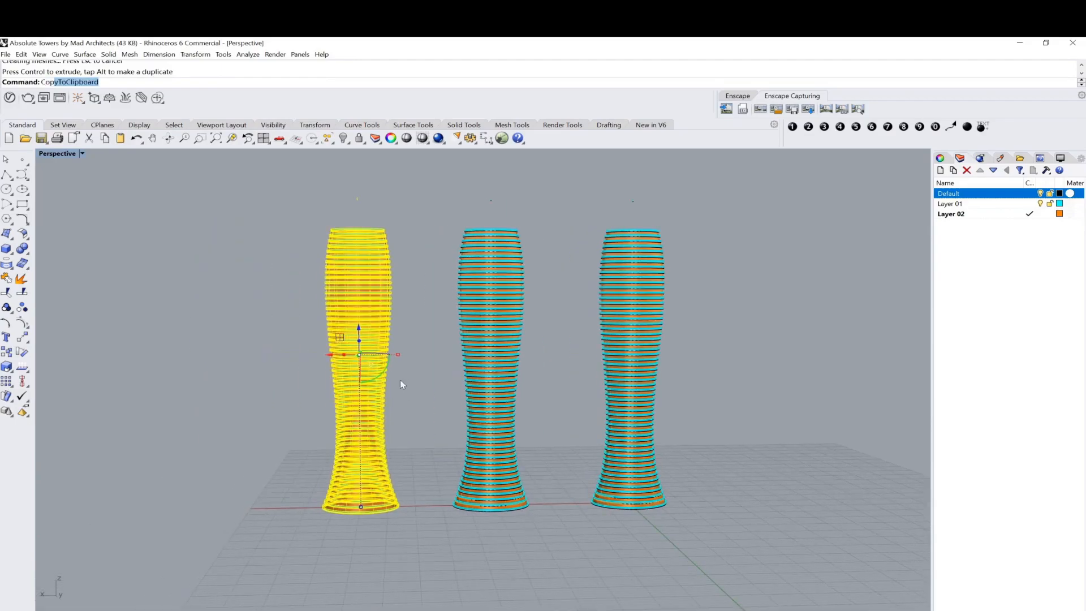
pyautogui.press('Return')
pyautogui.moveTo(317, 515); pyautogui.dragTo(504, 594, button='right')
pyautogui.click(501, 567)
pyautogui.scroll(-4, 509, 554)
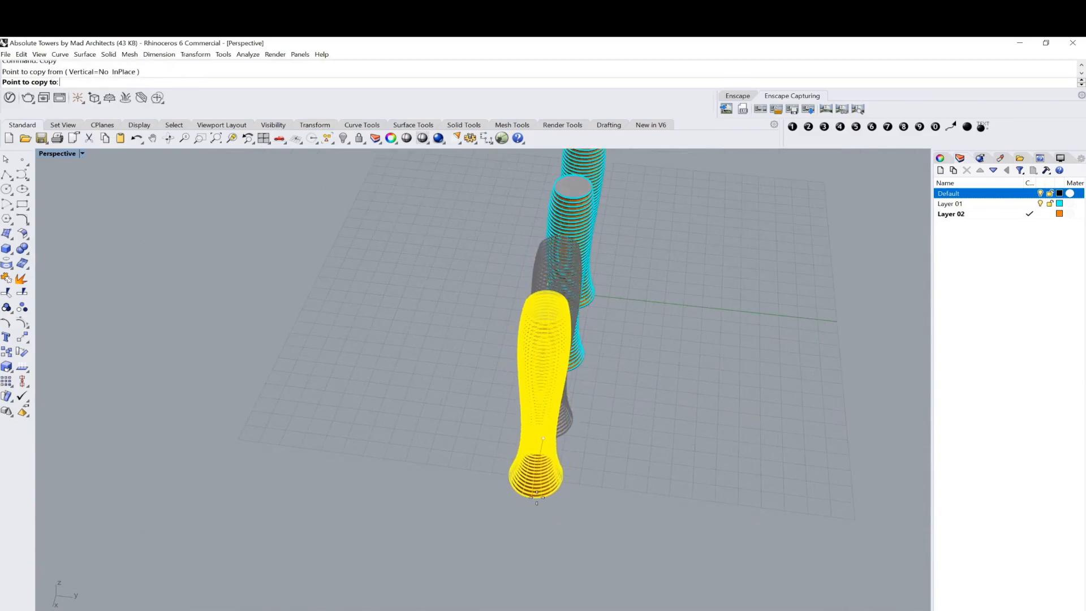
pyautogui.click(532, 499)
pyautogui.click(519, 566)
pyautogui.keyDown('shift'); pyautogui.moveTo(527, 566); pyautogui.dragTo(558, 500, button='right'); pyautogui.keyUp('shift')
pyautogui.click(550, 496)
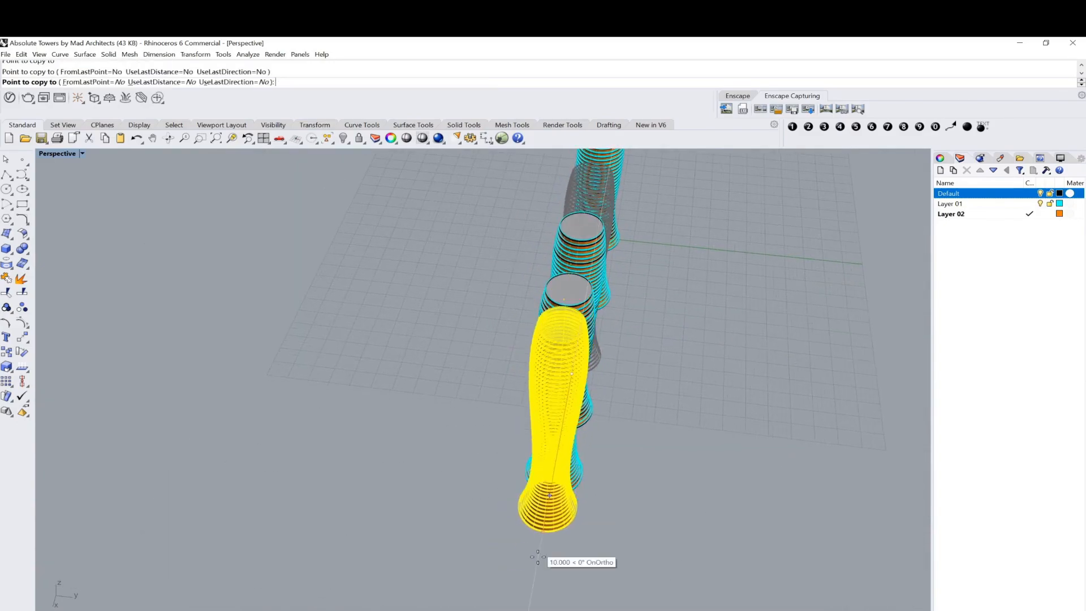
pyautogui.click(537, 564)
pyautogui.keyDown('shift'); pyautogui.moveTo(549, 569); pyautogui.dragTo(579, 458, button='right'); pyautogui.keyUp('shift')
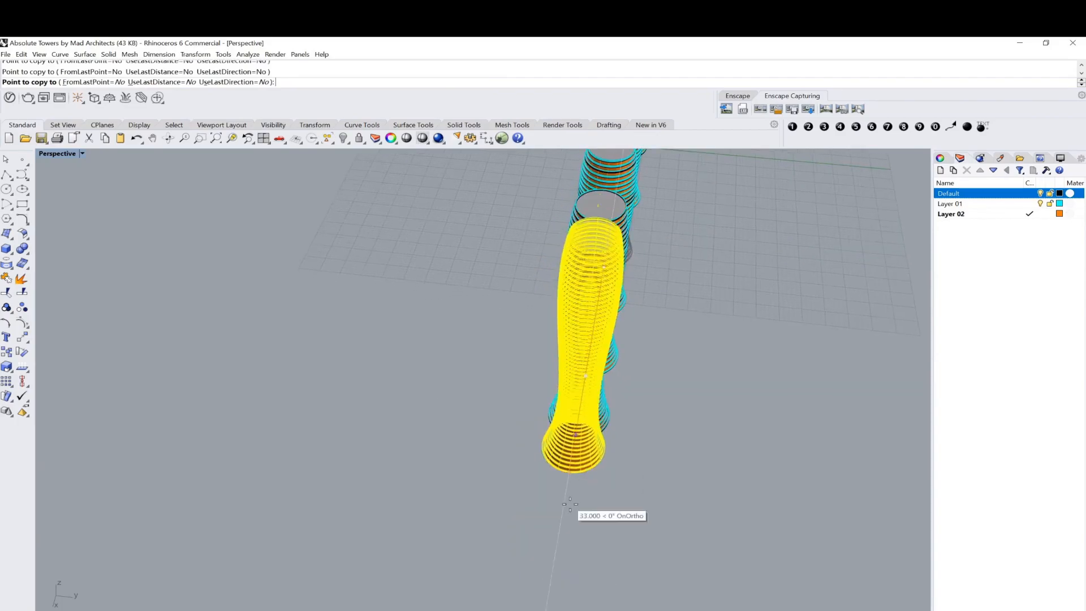
pyautogui.click(567, 514)
pyautogui.rightClick(655, 391)
pyautogui.scroll(-7, 656, 390)
pyautogui.moveTo(711, 381); pyautogui.dragTo(392, 354, button='right')
pyautogui.press('Escape')
pyautogui.scroll(8, 668, 339)
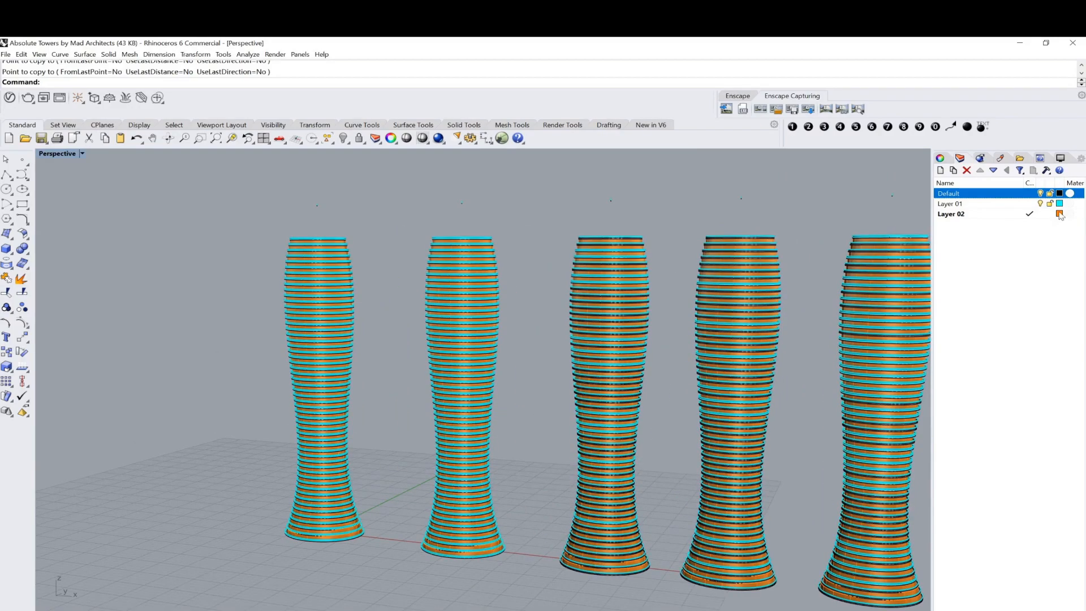
# Select all curves in the model to check for leftover curves
pyautogui.click(332, 142)
pyautogui.click(361, 205)
pyautogui.scroll(-6, 474, 302)
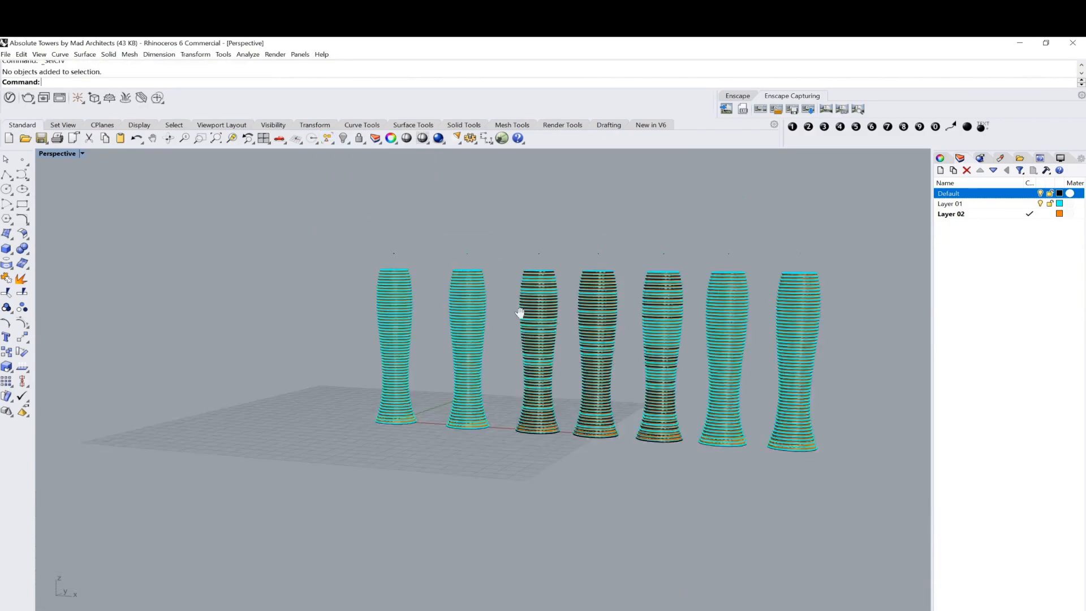
# Change the color of Layer 02 to Lavender
pyautogui.keyDown('shift'); pyautogui.moveTo(520, 313); pyautogui.dragTo(376, 314, button='right'); pyautogui.keyUp('shift')
pyautogui.scroll(9, 651, 343)
pyautogui.scroll(-9, 651, 342)
pyautogui.scroll(7, 512, 388)
pyautogui.scroll(6, 512, 386)
pyautogui.scroll(-8, 511, 386)
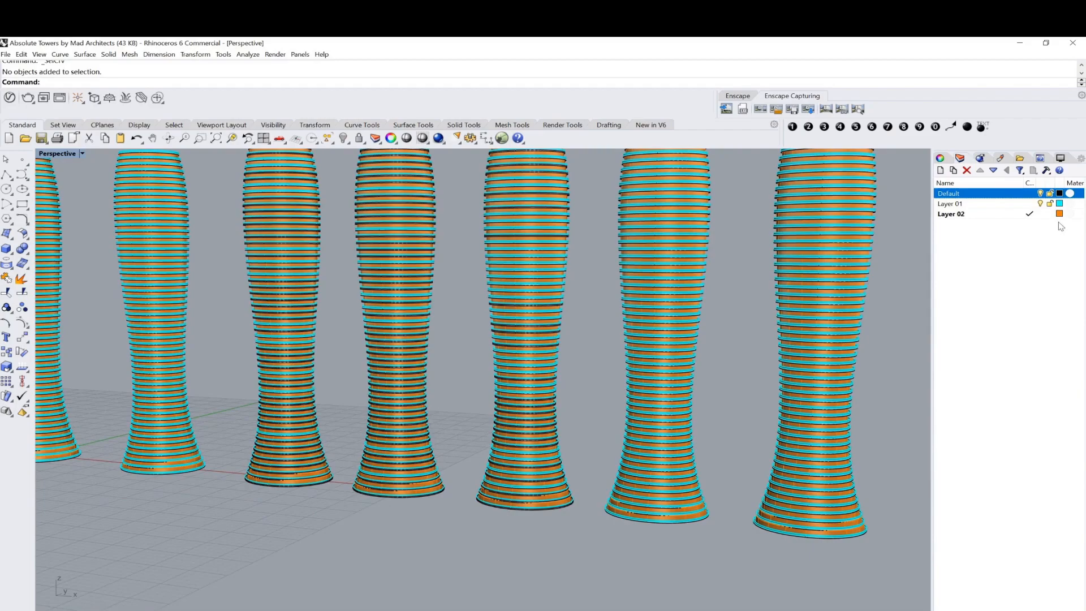
pyautogui.click(1060, 213)
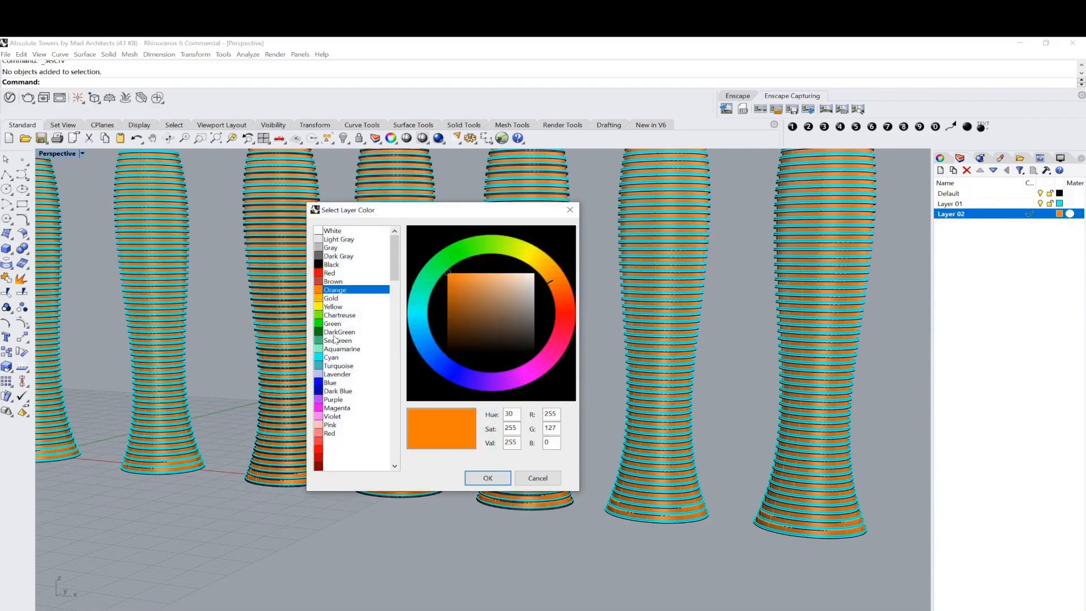
pyautogui.click(337, 374)
pyautogui.click(501, 481)
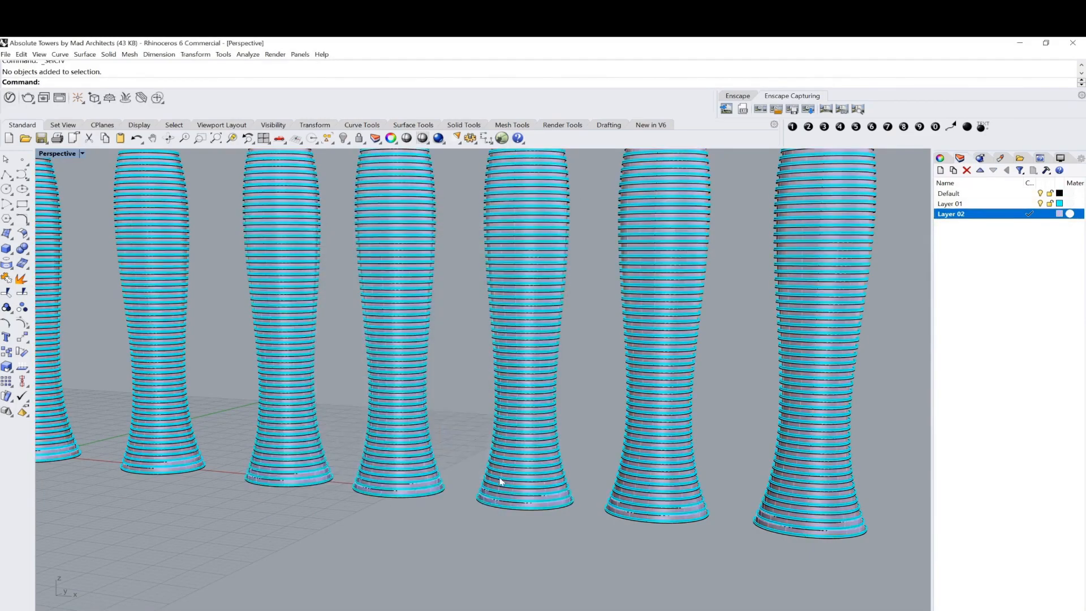
pyautogui.scroll(-8, 434, 467)
pyautogui.scroll(10, 364, 441)
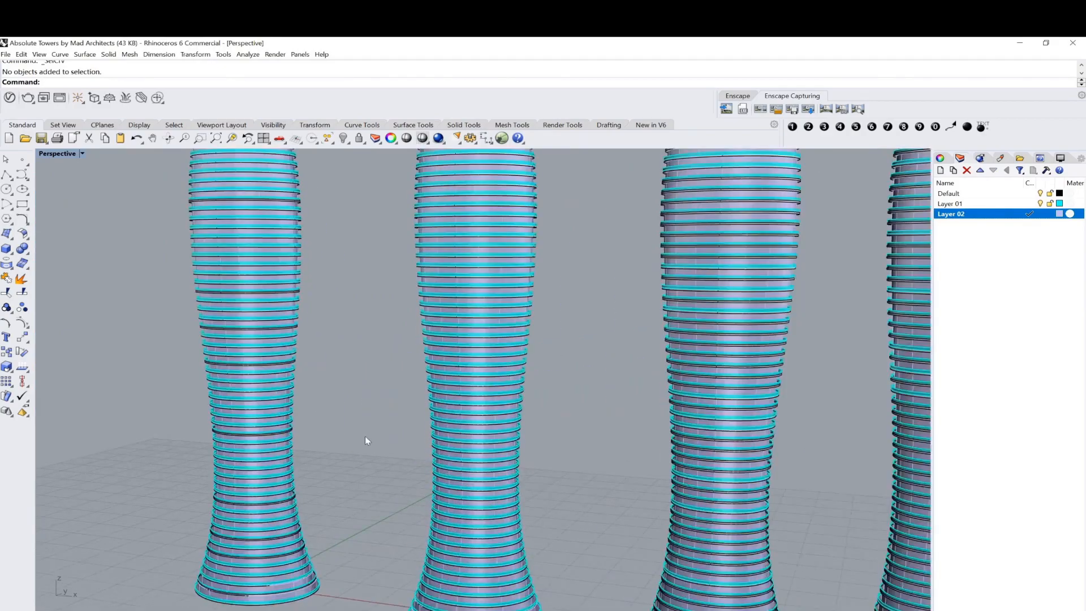
pyautogui.scroll(-7, 553, 418)
# Move the end tower of the row far away from the others along the x axis and deselect it
pyautogui.moveTo(552, 312); pyautogui.dragTo(633, 338, button='right')
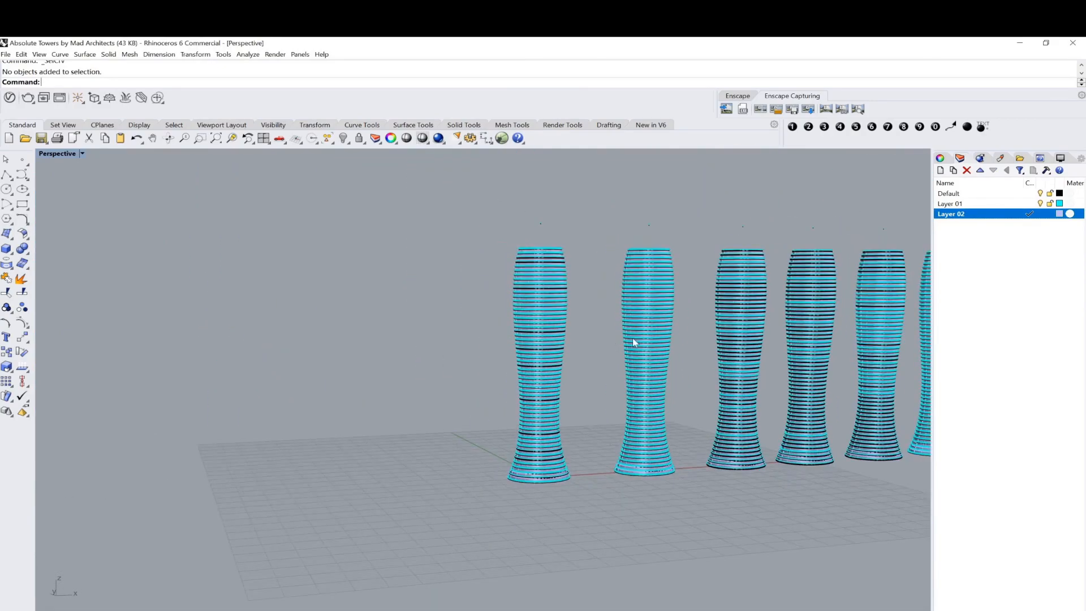
pyautogui.moveTo(714, 423); pyautogui.dragTo(685, 419, button='right')
pyautogui.moveTo(547, 193); pyautogui.dragTo(419, 494)
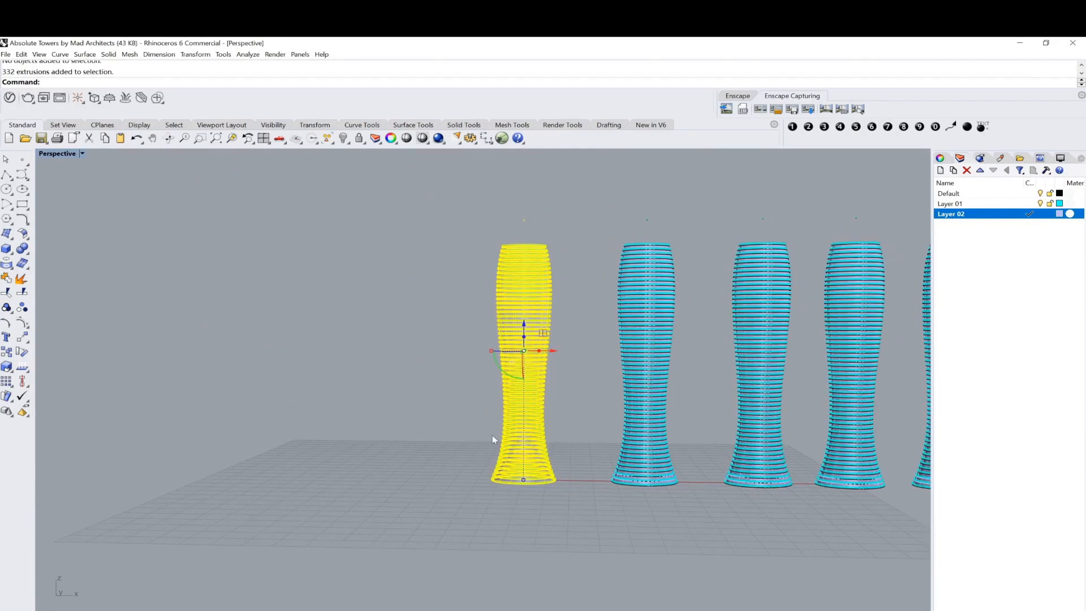
pyautogui.moveTo(554, 352); pyautogui.dragTo(193, 342)
pyautogui.click(327, 339)
# Move the adjacent tower along the x axis into the open space beside the remaining row and deselect it
pyautogui.moveTo(585, 206); pyautogui.dragTo(693, 514)
pyautogui.moveTo(672, 352); pyautogui.dragTo(540, 360)
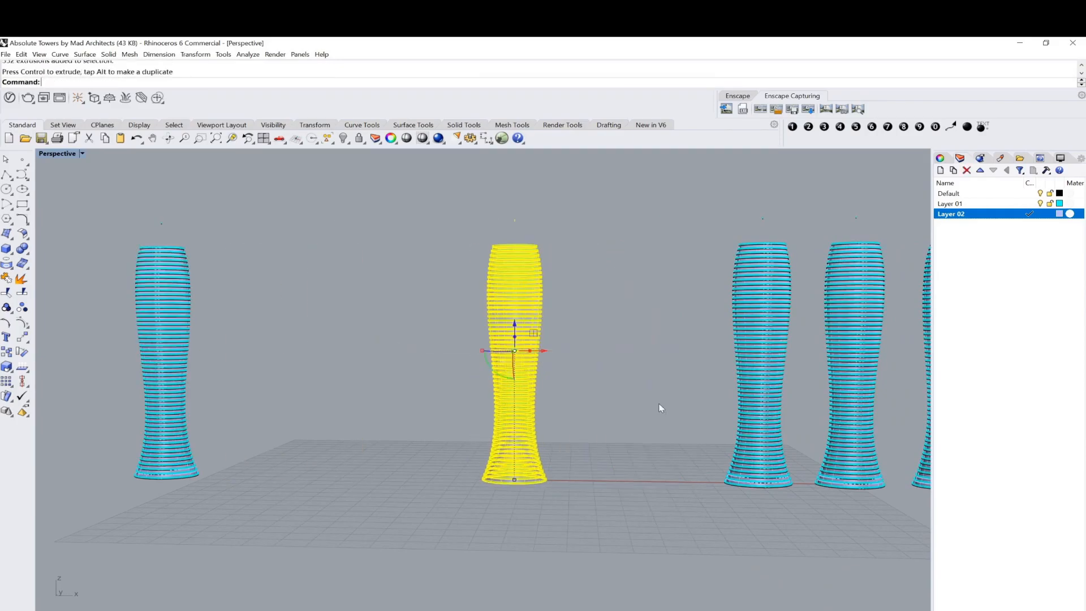
pyautogui.click(660, 407)
# Twist the isolated middle tower by 270 degrees about a vertical axis from the center of its base to its top
pyautogui.moveTo(566, 409); pyautogui.dragTo(559, 444, button='right')
pyautogui.scroll(2, 559, 444)
pyautogui.scroll(4, 558, 444)
pyautogui.scroll(-4, 426, 267)
pyautogui.keyDown('shift'); pyautogui.moveTo(455, 285); pyautogui.dragTo(447, 409, button='right'); pyautogui.keyUp('shift')
pyautogui.moveTo(203, 152); pyautogui.dragTo(552, 594)
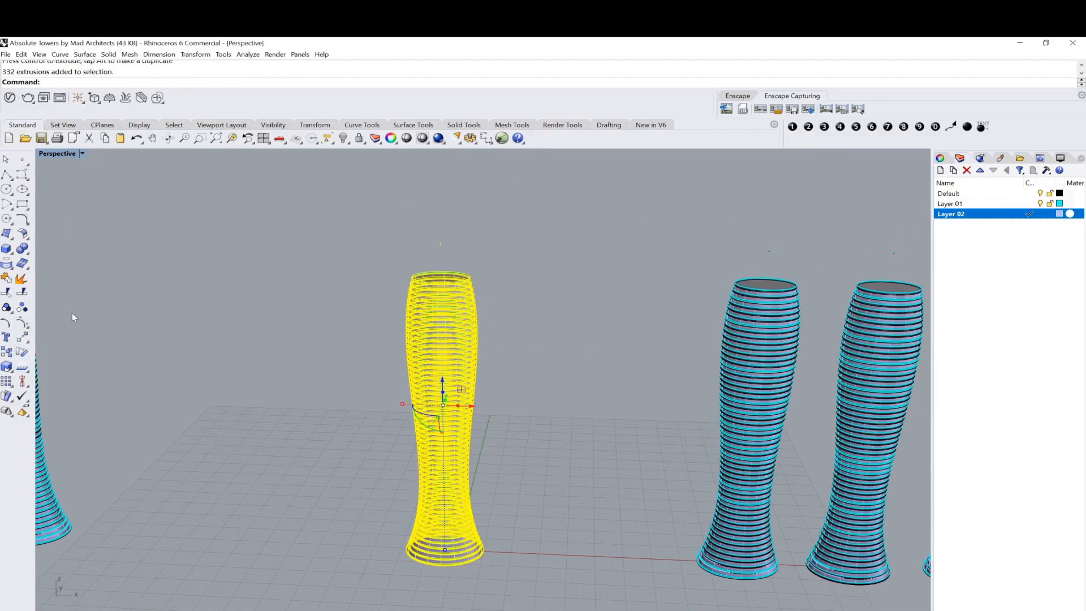
pyautogui.click(27, 339)
pyautogui.moveTo(34, 333); pyautogui.dragTo(191, 275)
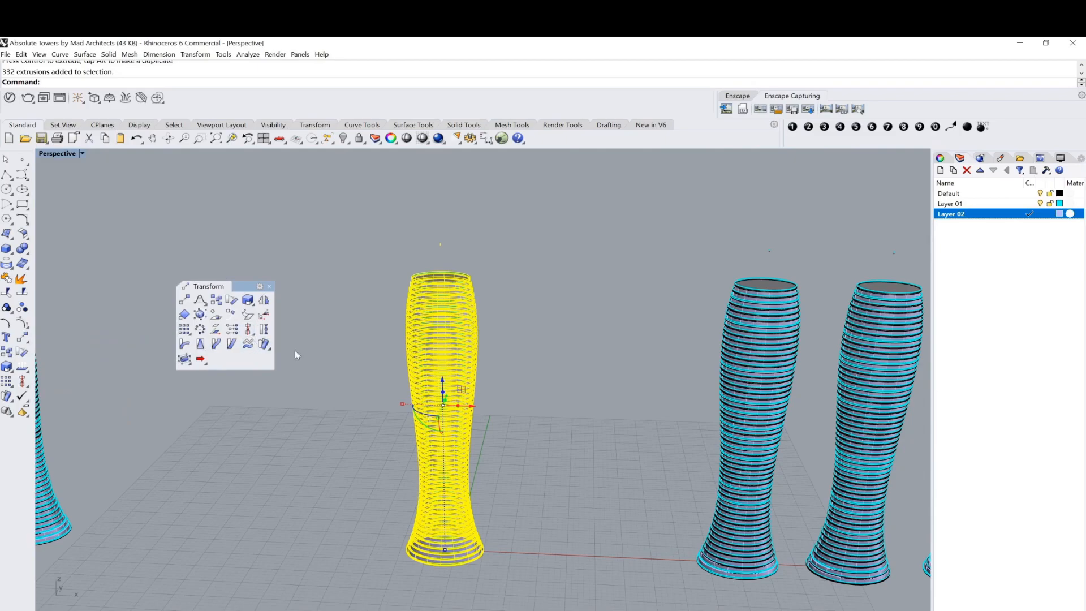
pyautogui.click(265, 328)
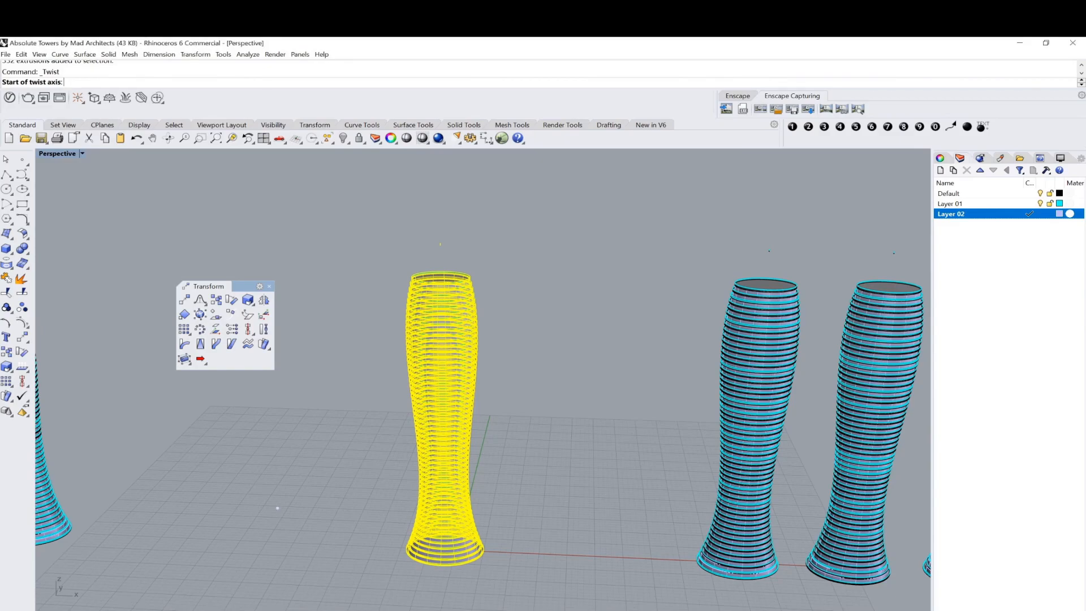
pyautogui.click(452, 562)
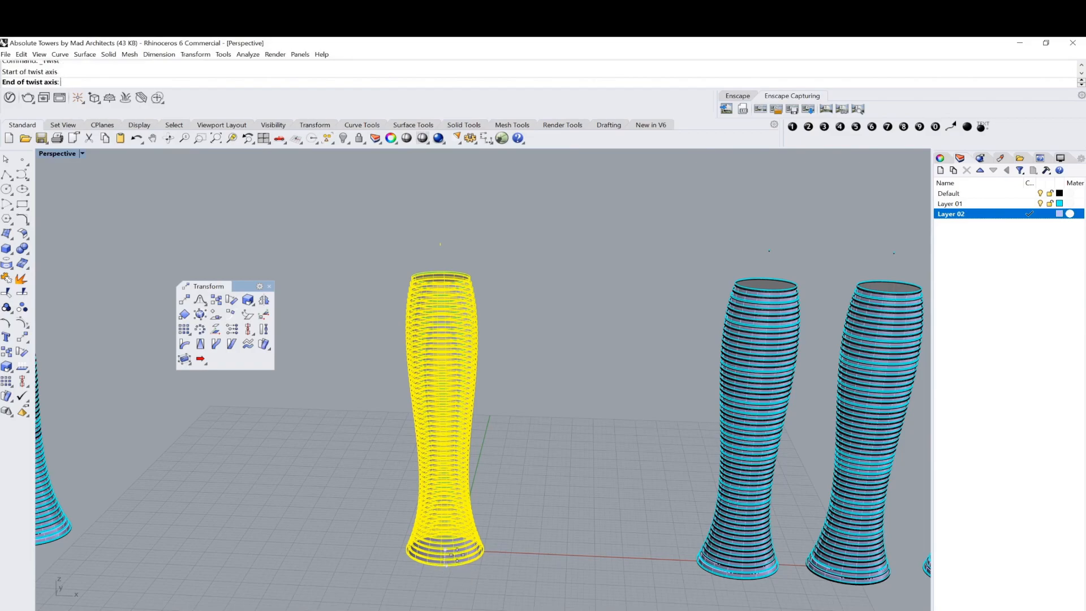
pyautogui.click(437, 283)
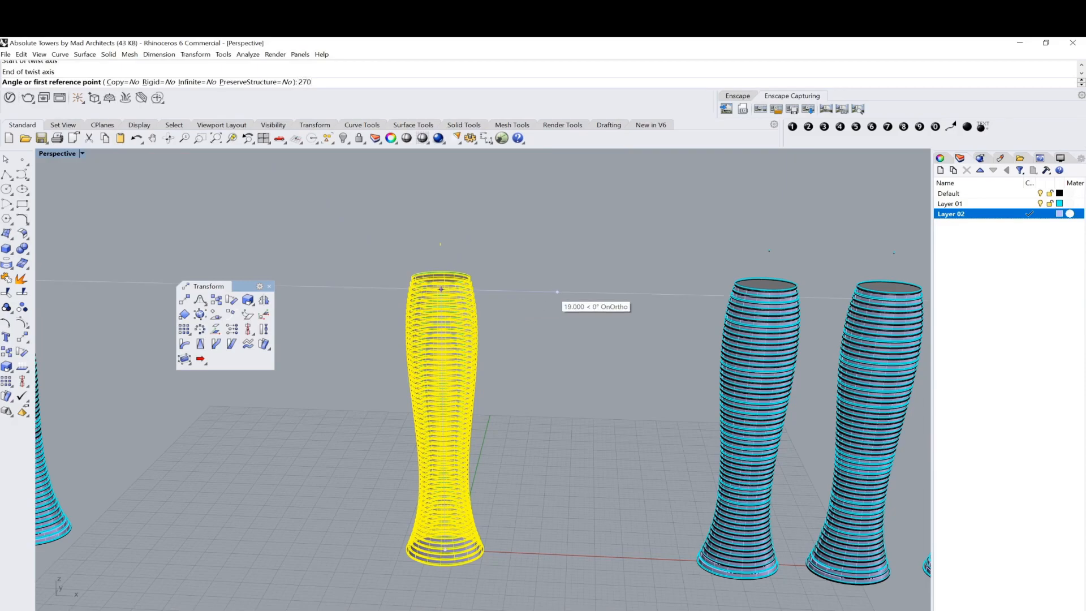
pyautogui.write('270')
pyautogui.press('Return')
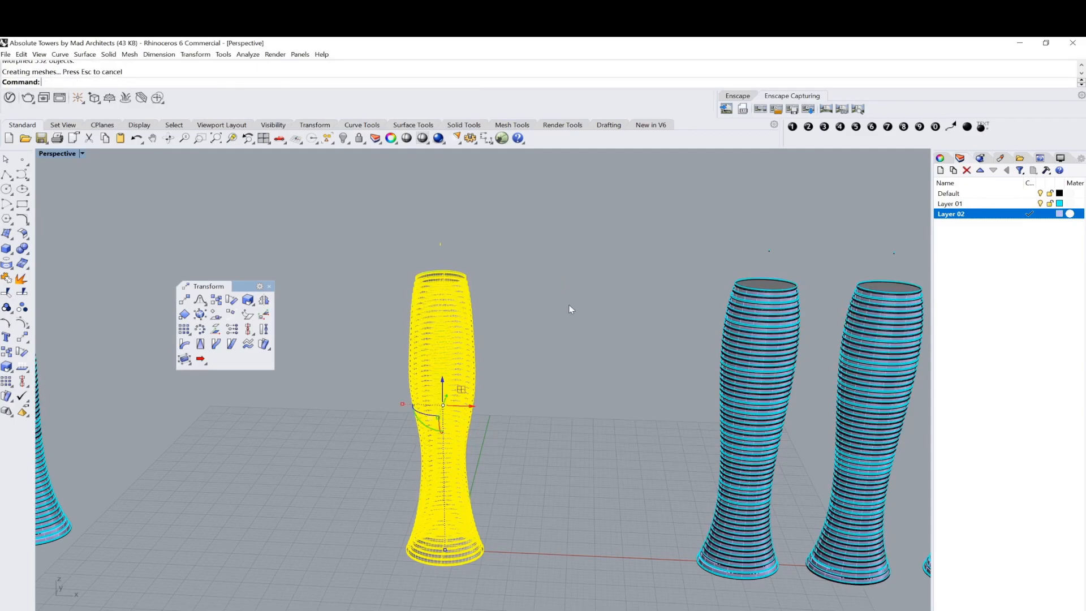
# Examine the tower twisted by 270 degrees from several angles and compare it with the untwisted towers in the row
pyautogui.moveTo(568, 324); pyautogui.dragTo(552, 325, button='right')
pyautogui.click(552, 326)
pyautogui.scroll(4, 524, 491)
pyautogui.moveTo(524, 492); pyautogui.dragTo(450, 408, button='right')
pyautogui.scroll(-6, 596, 504)
pyautogui.scroll(6, 572, 466)
pyautogui.scroll(-6, 487, 365)
pyautogui.moveTo(494, 371); pyautogui.dragTo(559, 396, button='right')
pyautogui.scroll(-6, 560, 395)
pyautogui.scroll(6, 560, 395)
# Set the perspective viewport's display mode to GLOSS GREEN and frame the isolated twisted tower
pyautogui.click(82, 154)
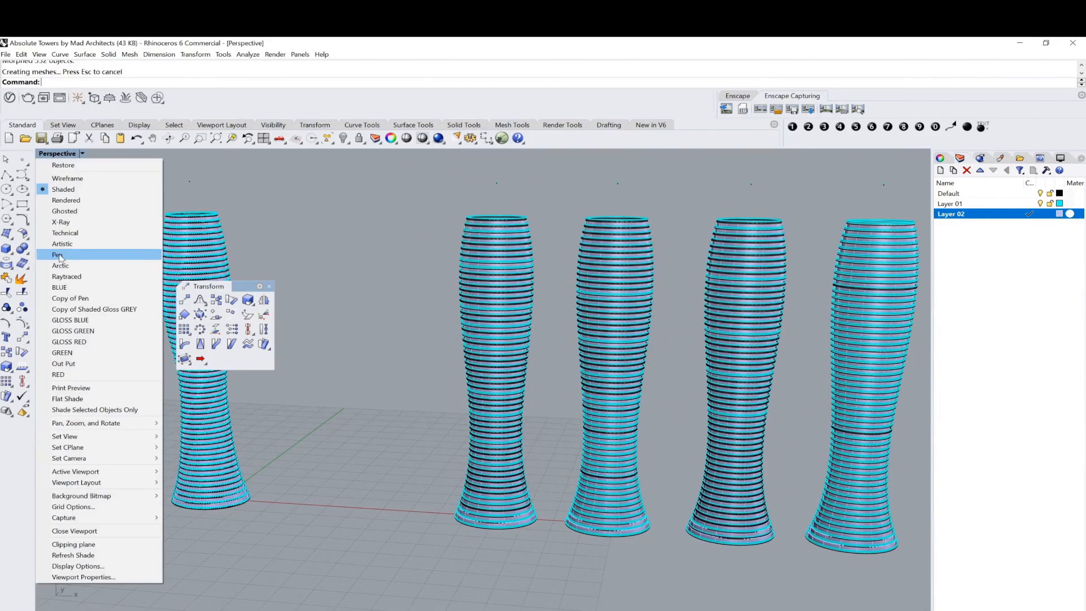
pyautogui.click(80, 331)
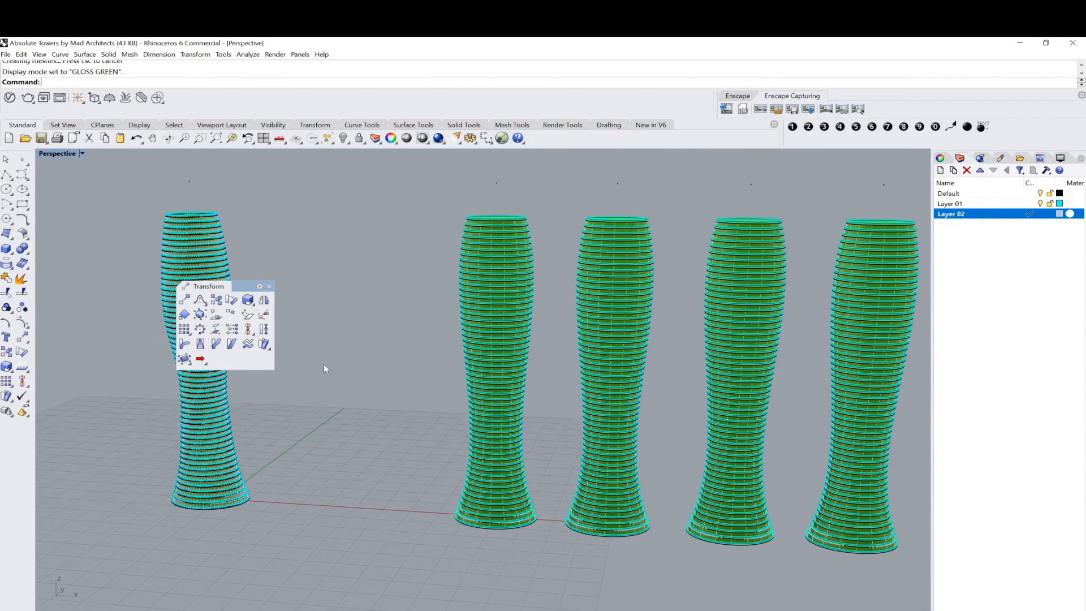
pyautogui.keyDown('shift'); pyautogui.moveTo(325, 368); pyautogui.dragTo(431, 382, button='right'); pyautogui.keyUp('shift')
pyautogui.scroll(4, 381, 388)
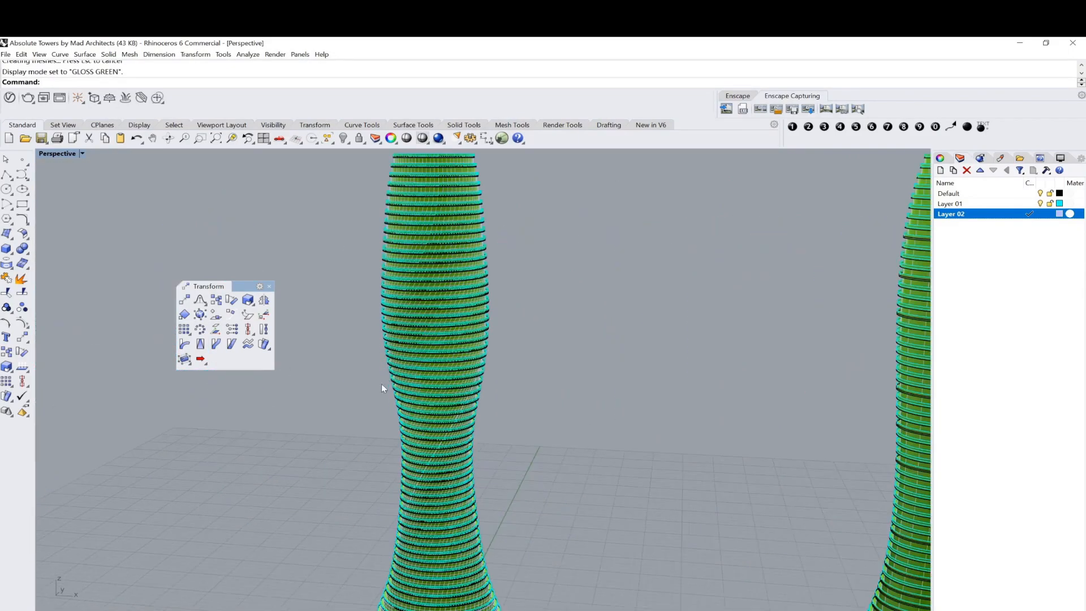
# Change the colors of Layer 02 and Layer 01 to Black
pyautogui.click(1060, 214)
pyautogui.click(321, 264)
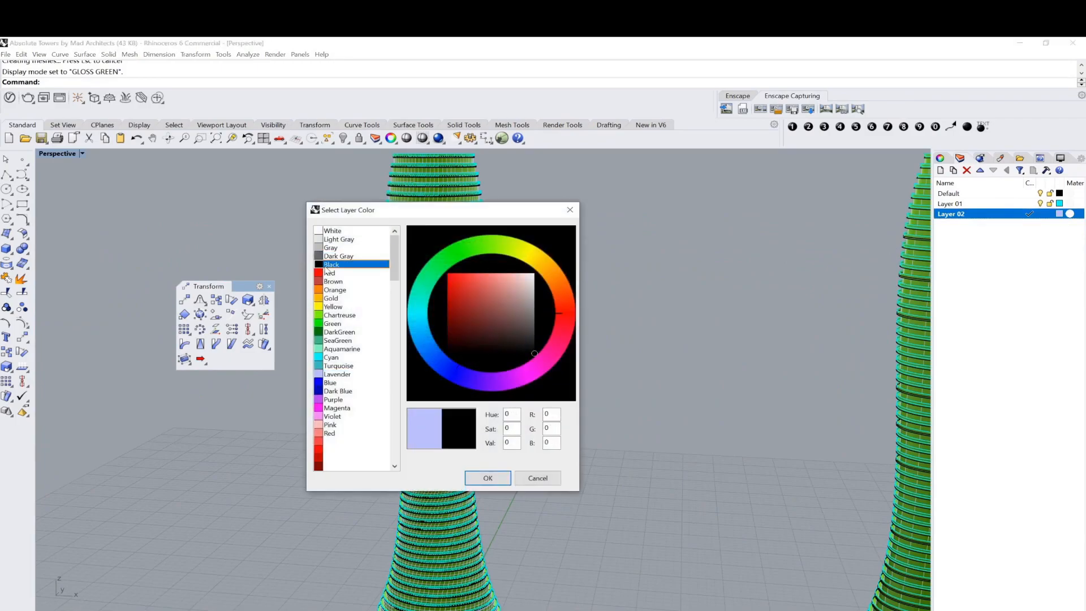
pyautogui.click(488, 478)
pyautogui.click(1059, 203)
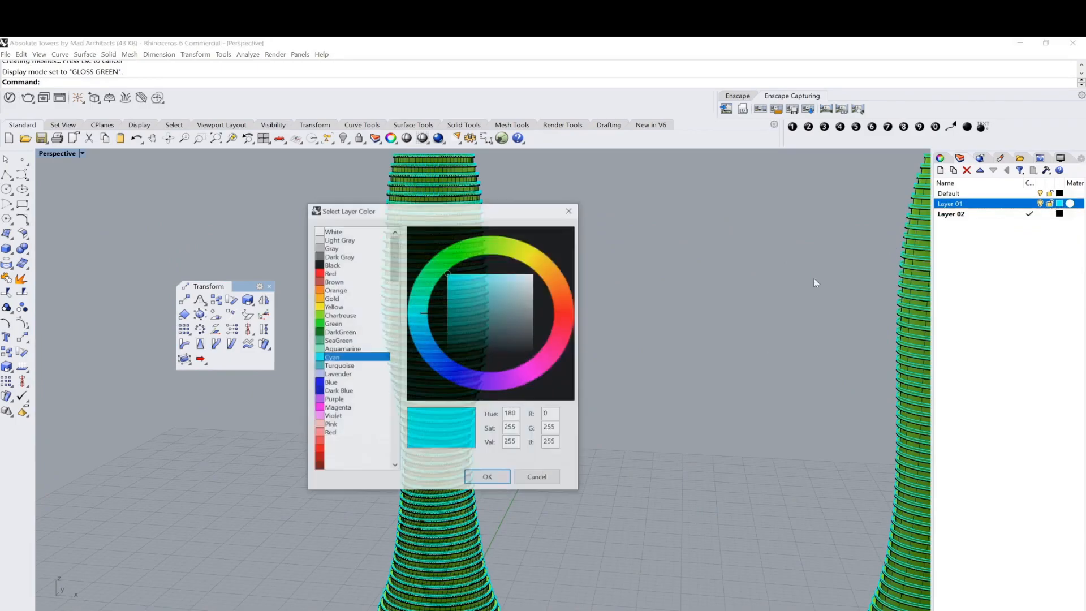
pyautogui.click(326, 264)
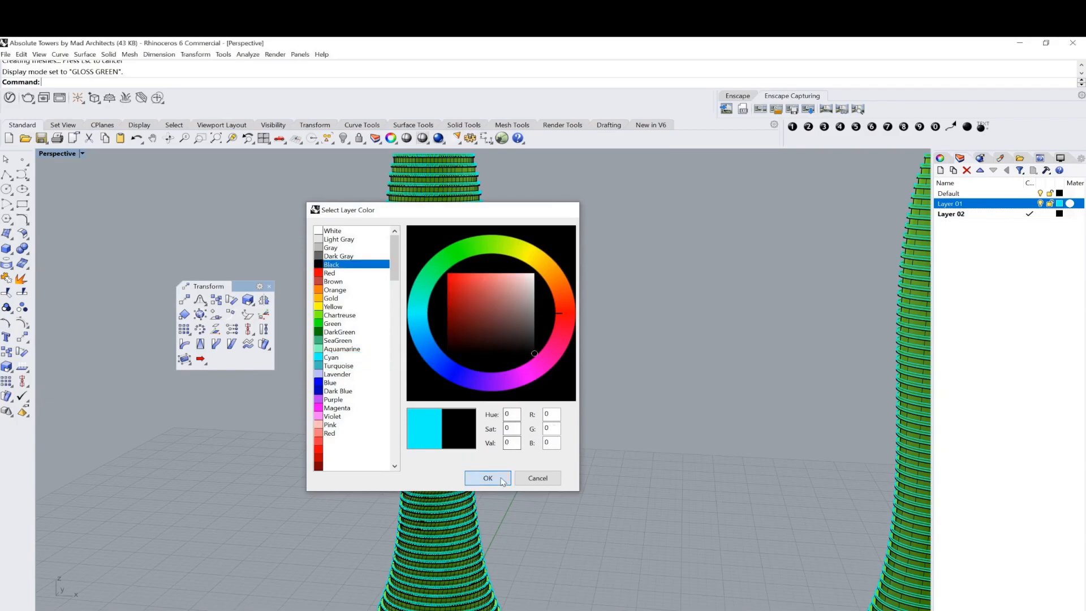
pyautogui.click(488, 478)
# Select the untwisted tower nearest the twisted one and define a vertical Twist axis from its mid-height to near its top
pyautogui.scroll(-5, 571, 435)
pyautogui.scroll(5, 475, 413)
pyautogui.scroll(-5, 487, 400)
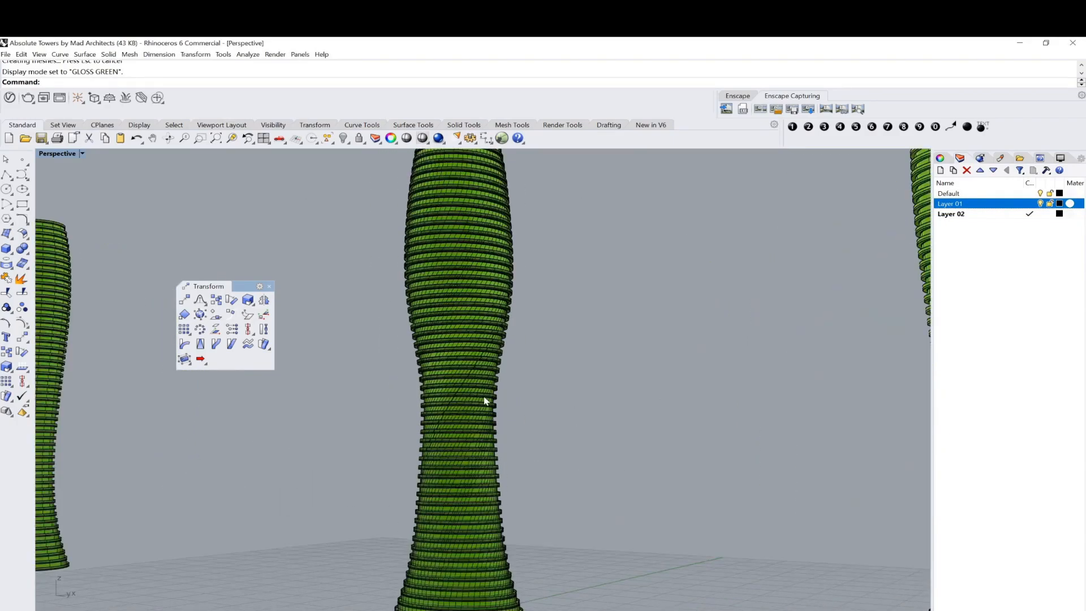
pyautogui.scroll(-10, 558, 453)
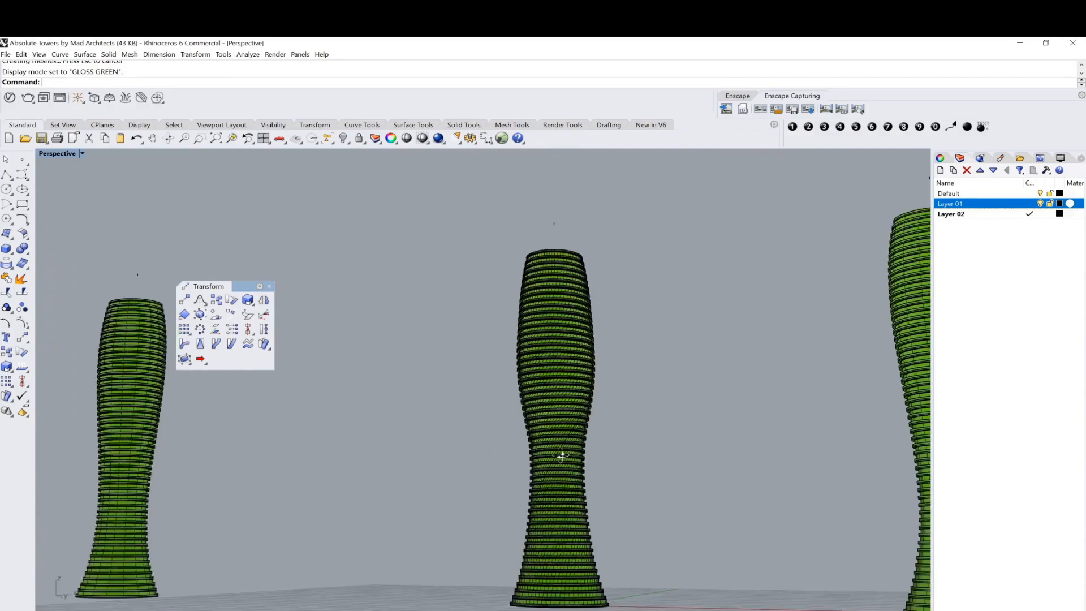
pyautogui.scroll(3, 586, 386)
pyautogui.moveTo(518, 189); pyautogui.dragTo(628, 564)
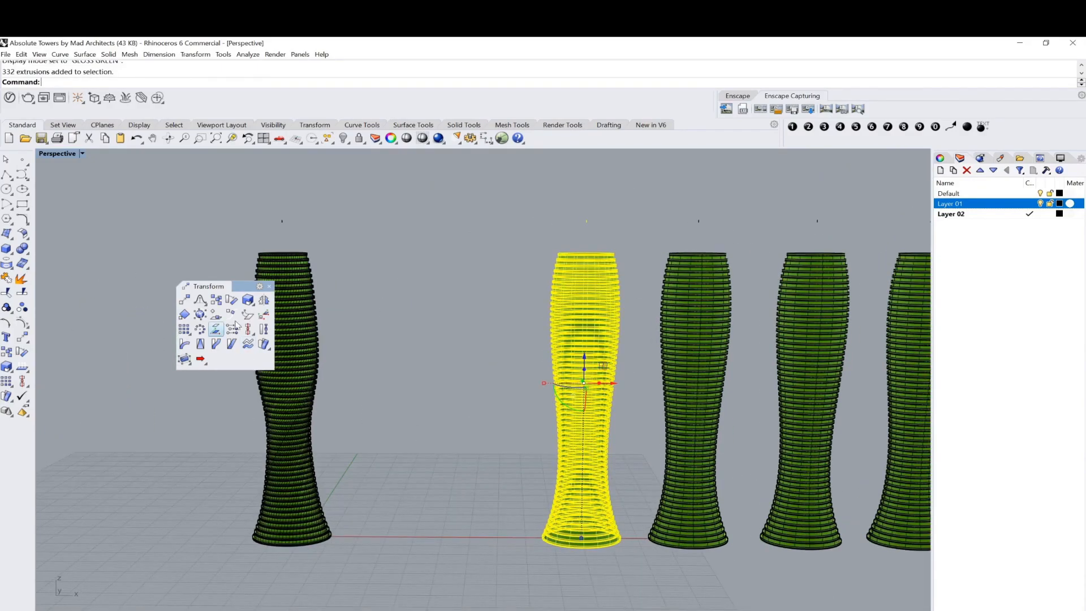
pyautogui.click(264, 329)
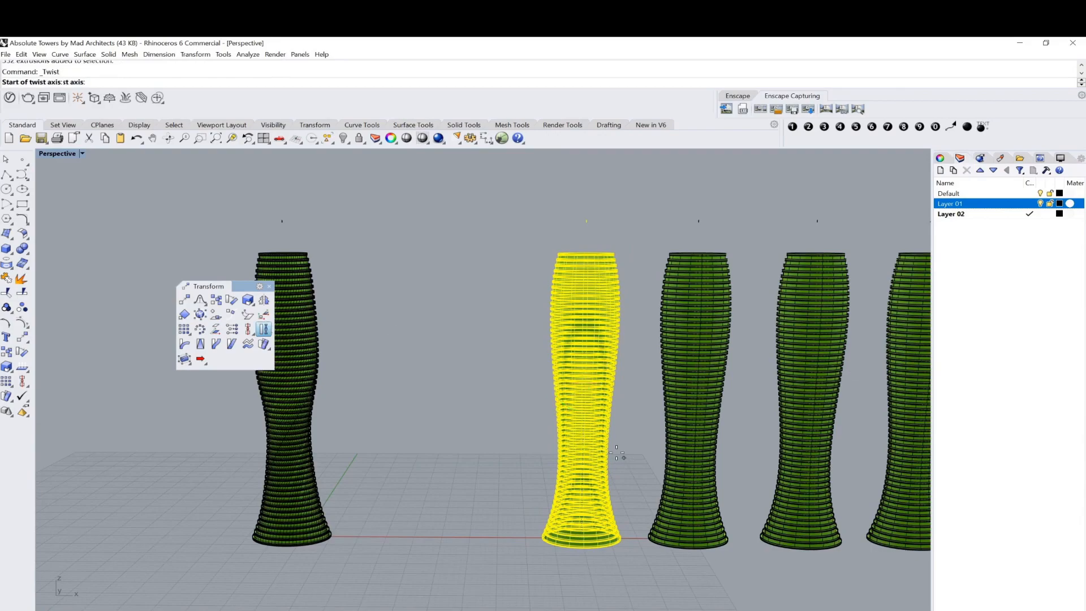
pyautogui.scroll(2, 617, 453)
pyautogui.scroll(3, 589, 376)
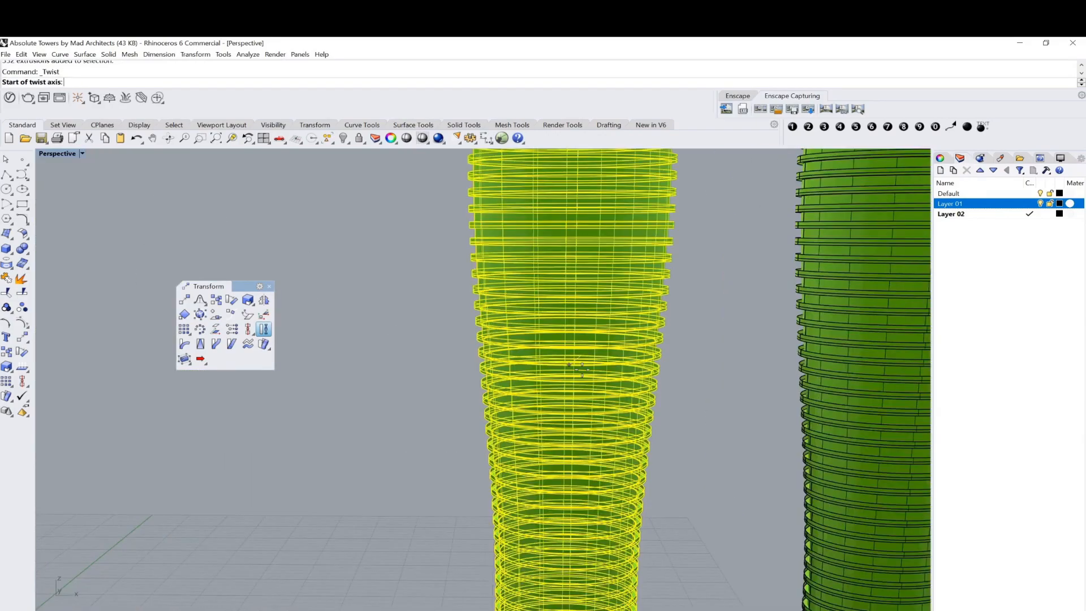
pyautogui.click(577, 409)
pyautogui.scroll(-10, 578, 317)
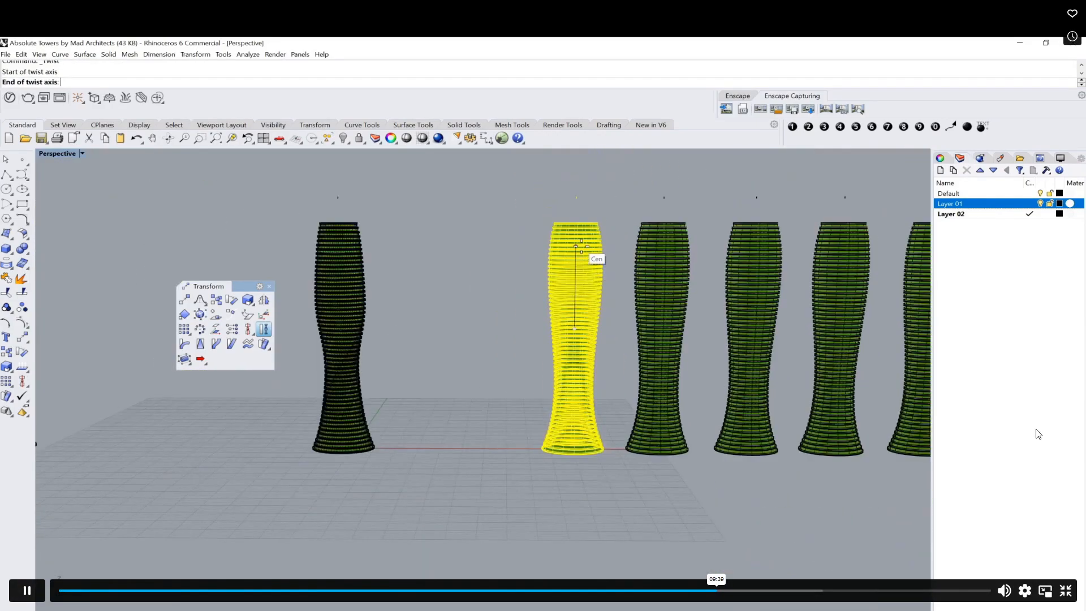
pyautogui.scroll(5, 578, 254)
pyautogui.click(577, 253)
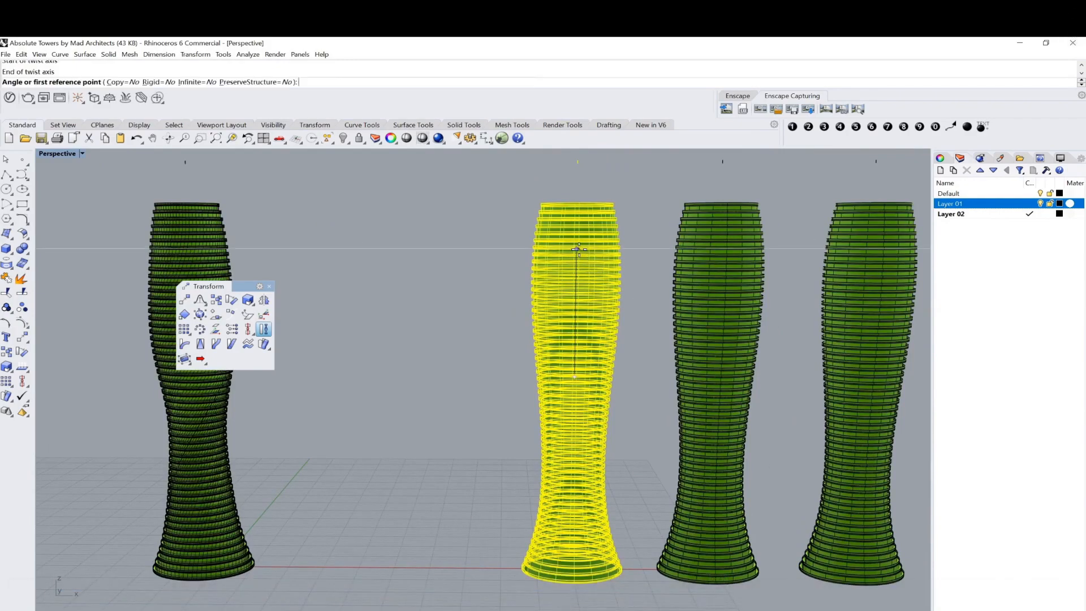
# Set the twist angle for the selected tower with two reference points picked around the axis
pyautogui.moveTo(651, 278); pyautogui.dragTo(488, 384, button='right')
pyautogui.scroll(-6, 498, 402)
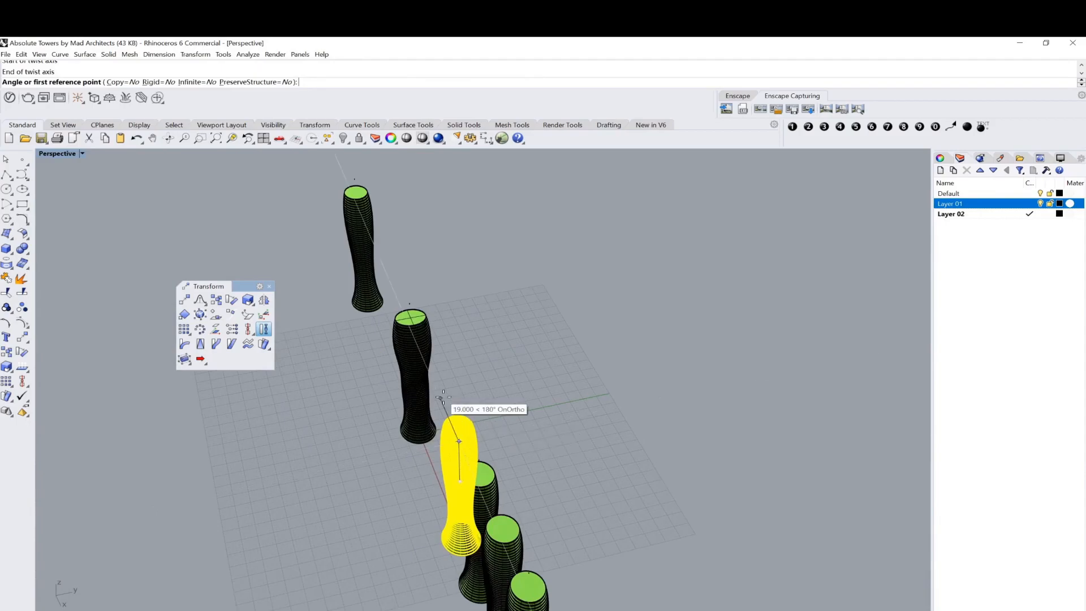
pyautogui.click(524, 407)
pyautogui.click(529, 453)
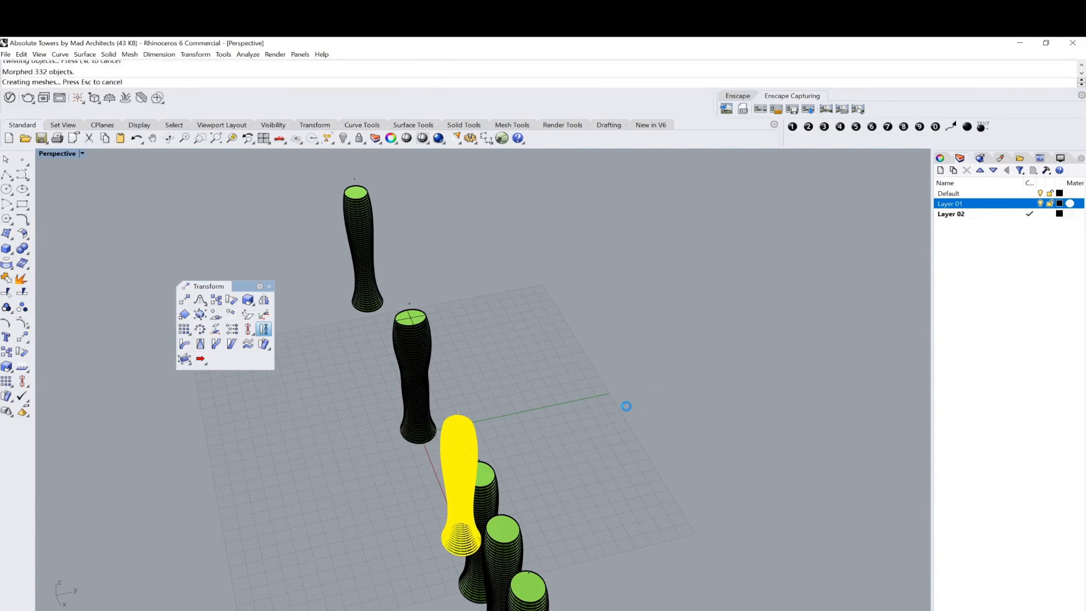
# Move the floating Transform toolbar away so it no longer covers the first twisted tower
pyautogui.moveTo(565, 457); pyautogui.dragTo(603, 392, button='right')
pyautogui.scroll(5, 552, 432)
pyautogui.scroll(3, 586, 349)
pyautogui.scroll(-3, 585, 348)
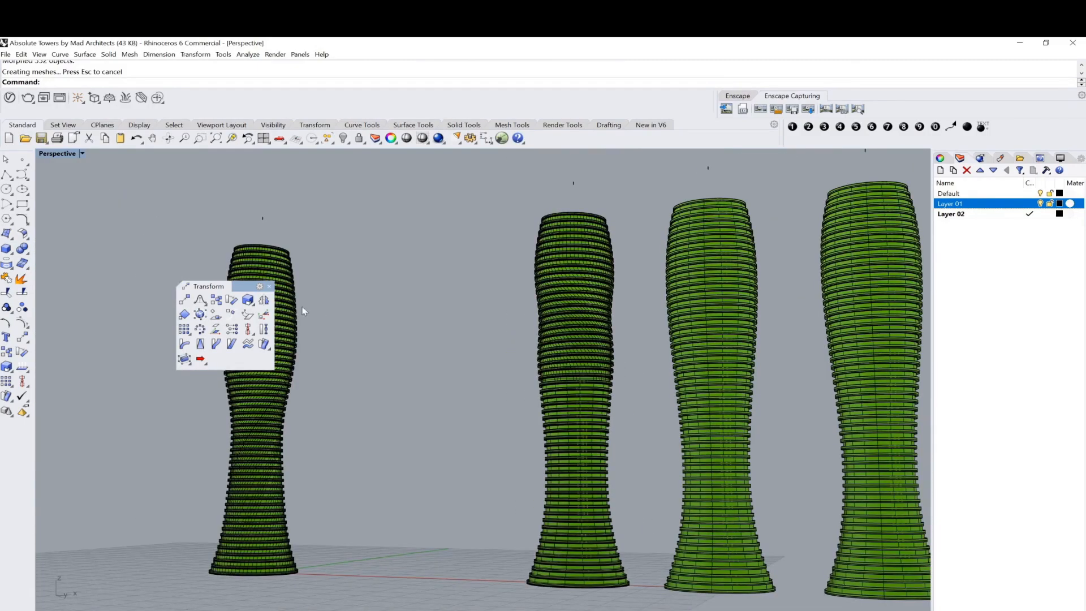
pyautogui.moveTo(236, 286); pyautogui.dragTo(137, 283)
pyautogui.moveTo(400, 325); pyautogui.dragTo(419, 314, button='right')
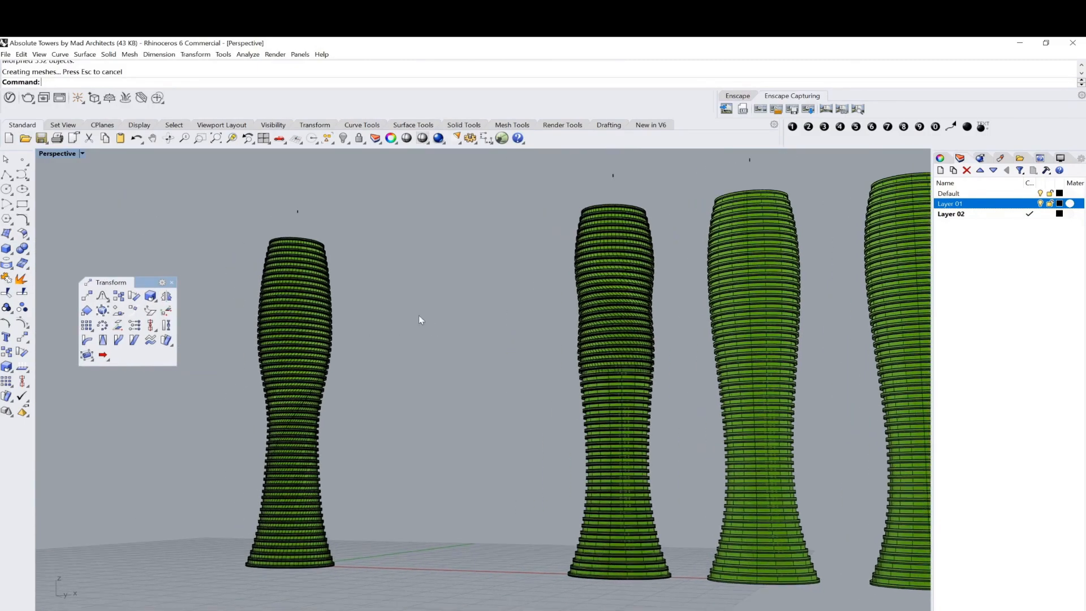
# Preview the twisted towers in the Rendered and Out Put display modes
pyautogui.click(83, 154)
pyautogui.click(85, 202)
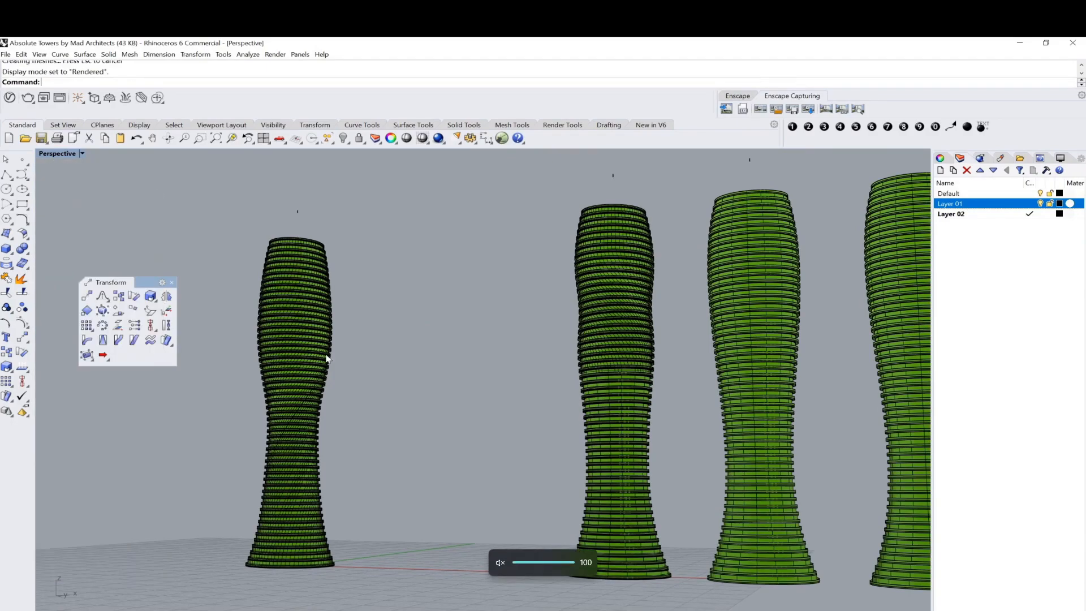
pyautogui.click(82, 154)
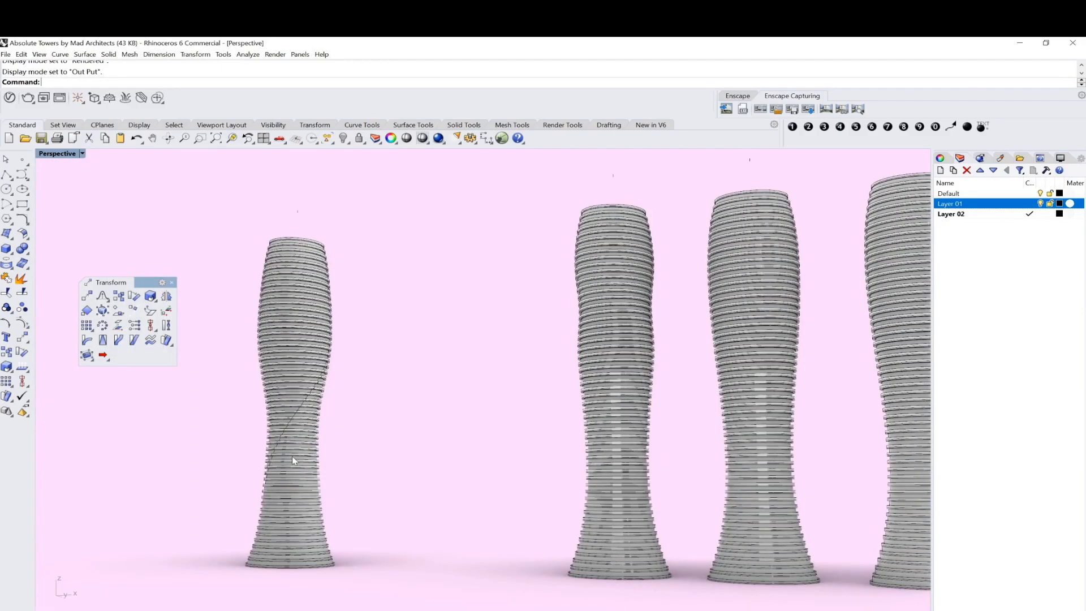
pyautogui.moveTo(682, 394); pyautogui.dragTo(615, 381, button='right')
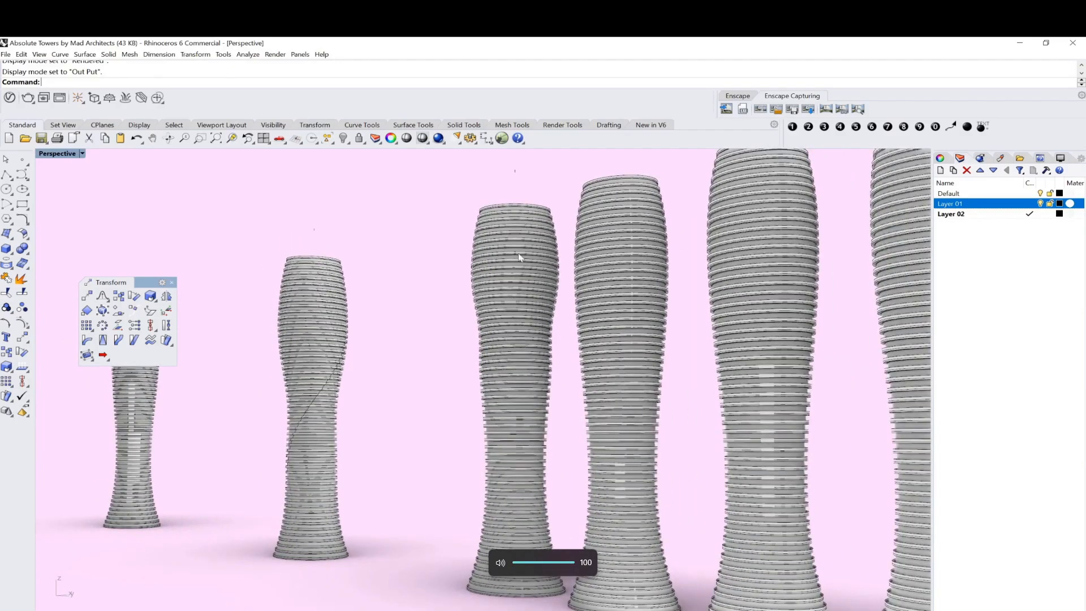
pyautogui.moveTo(543, 501); pyautogui.dragTo(548, 529, button='right')
# Switch the viewport to Shaded display and move the partially twisted tower along the x axis beside the first twisted tower
pyautogui.click(82, 154)
pyautogui.click(62, 200)
pyautogui.moveTo(611, 504); pyautogui.dragTo(657, 589)
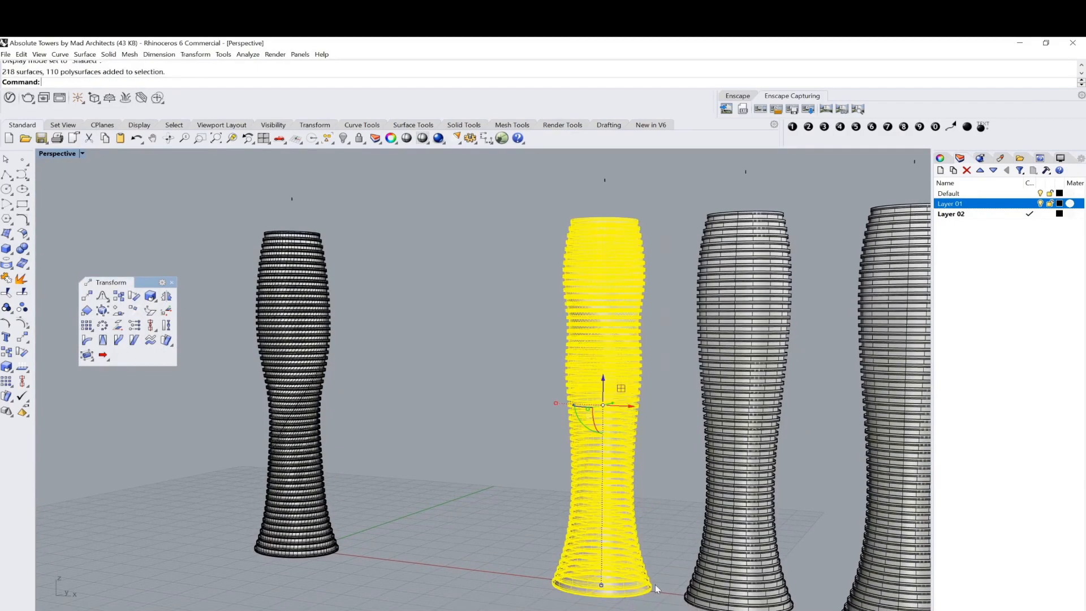
pyautogui.moveTo(622, 409); pyautogui.dragTo(470, 406)
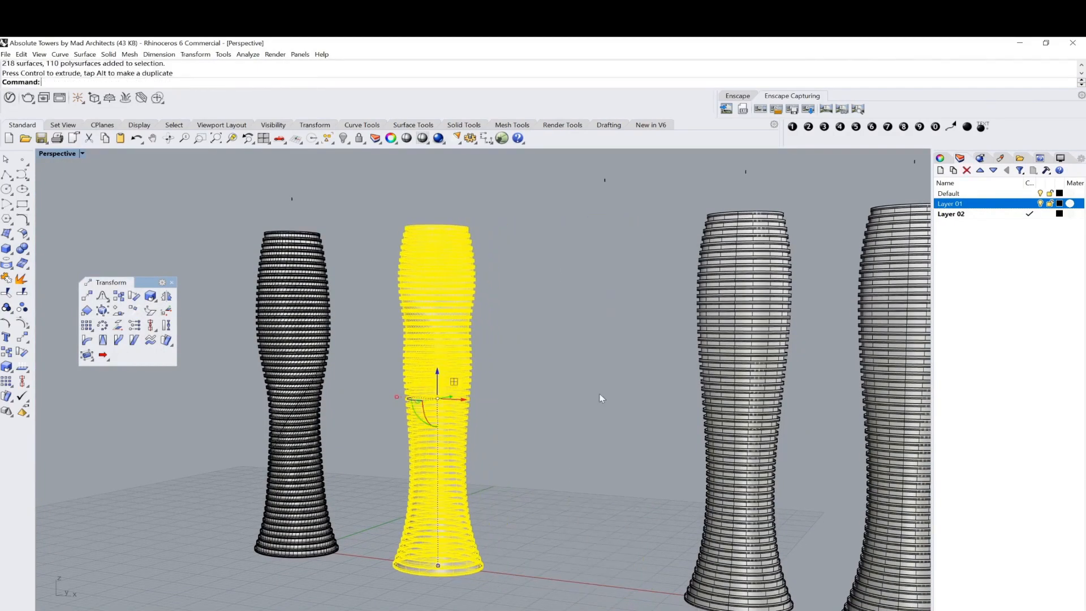
# Select the untwisted tower at the near end of the remaining row
pyautogui.moveTo(625, 272); pyautogui.dragTo(736, 568)
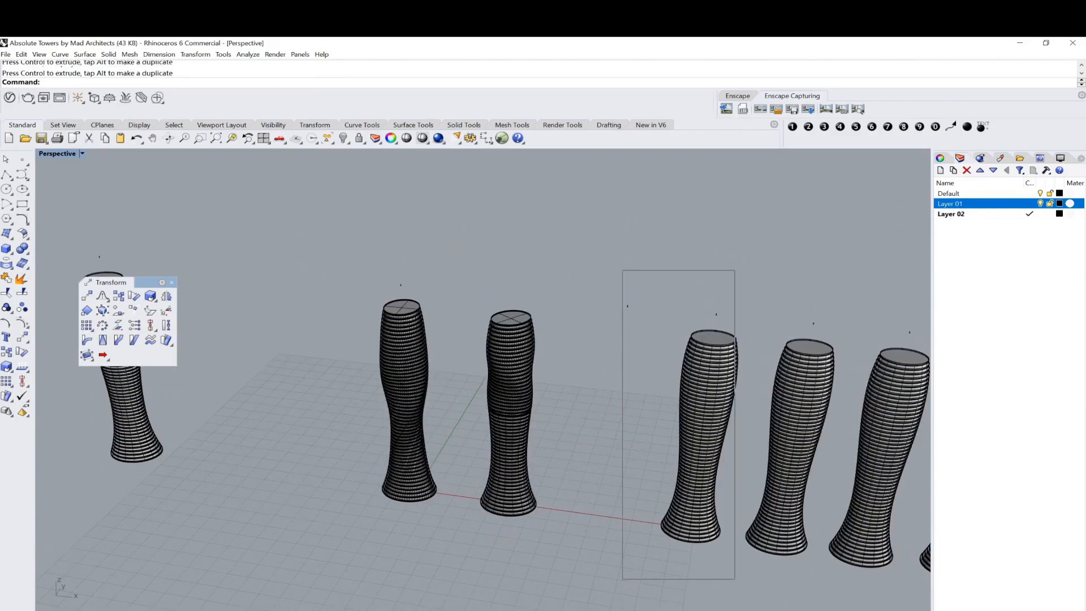
pyautogui.keyDown('shift'); pyautogui.moveTo(733, 524); pyautogui.dragTo(662, 500, button='right'); pyautogui.keyUp('shift')
pyautogui.moveTo(533, 274); pyautogui.dragTo(671, 549)
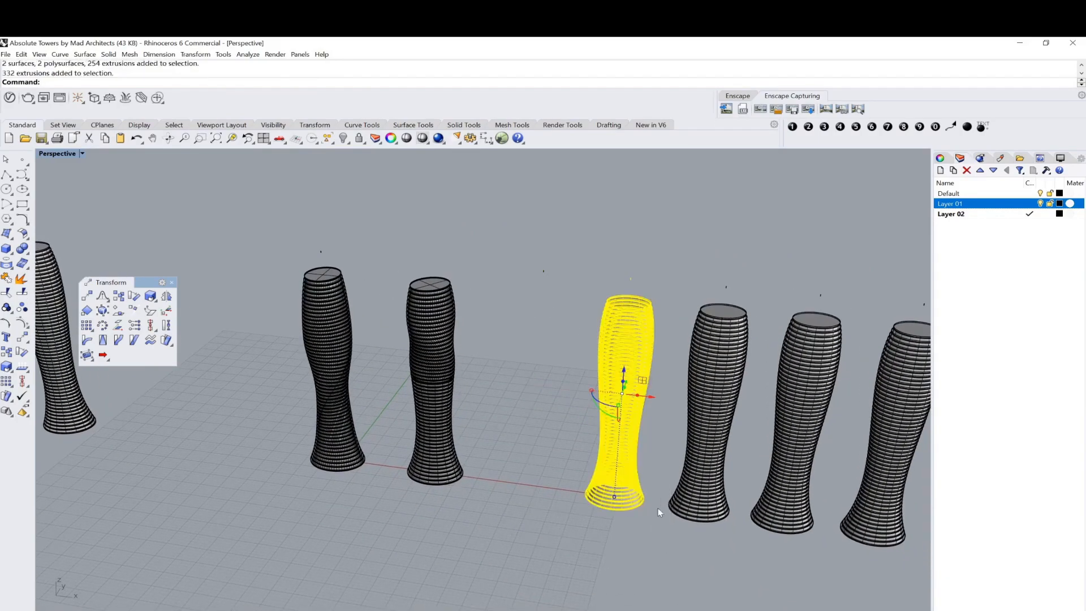
pyautogui.scroll(3, 606, 429)
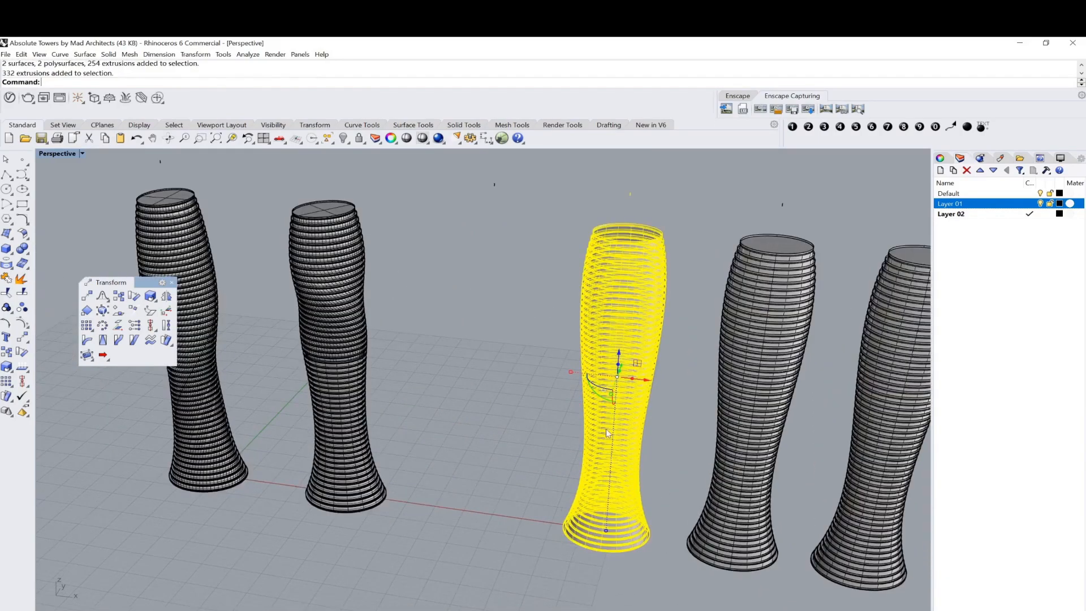
pyautogui.click(166, 327)
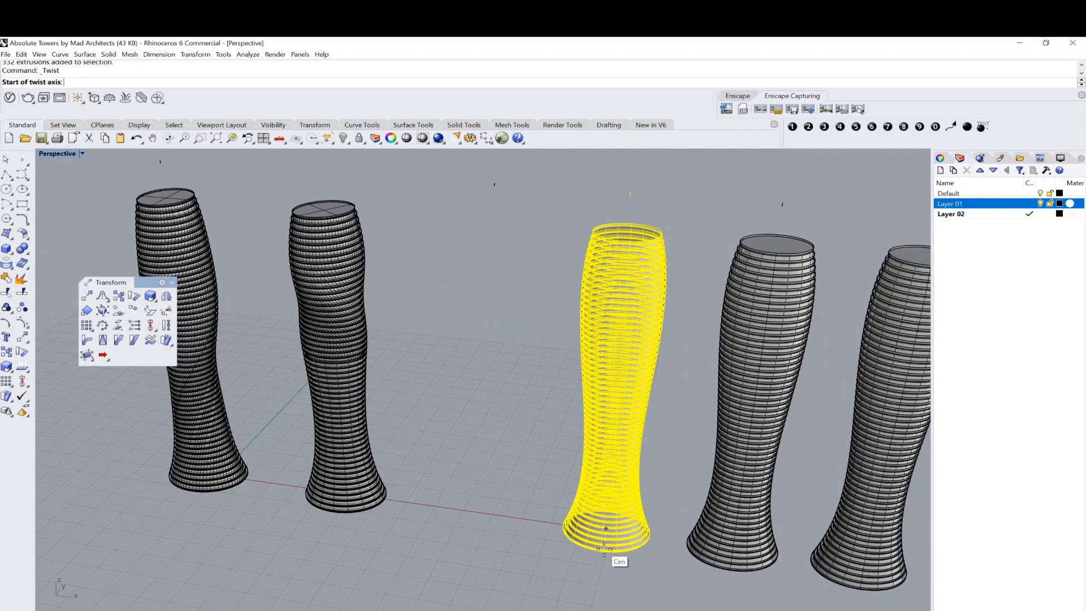
pyautogui.click(604, 549)
pyautogui.moveTo(639, 461); pyautogui.dragTo(622, 286, button='right')
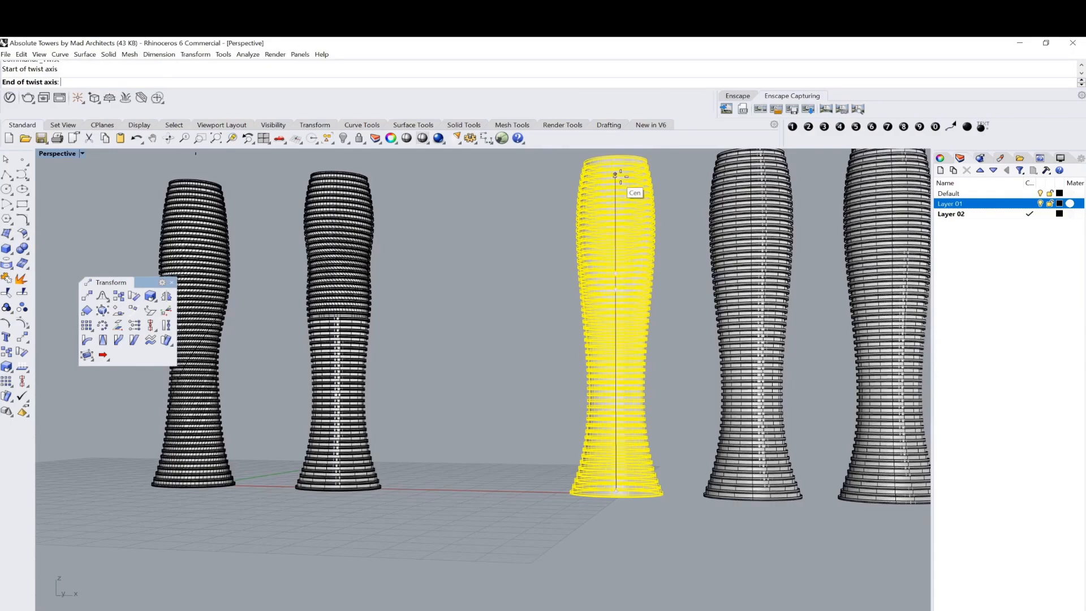
pyautogui.press('Escape')
# Twist the selected tower with Rigid=Yes about a vertical axis from mid-height to near its top, picking the angle with reference points
pyautogui.rightClick(628, 234)
pyautogui.click(614, 201)
pyautogui.moveTo(614, 198); pyautogui.dragTo(484, 175, button='right')
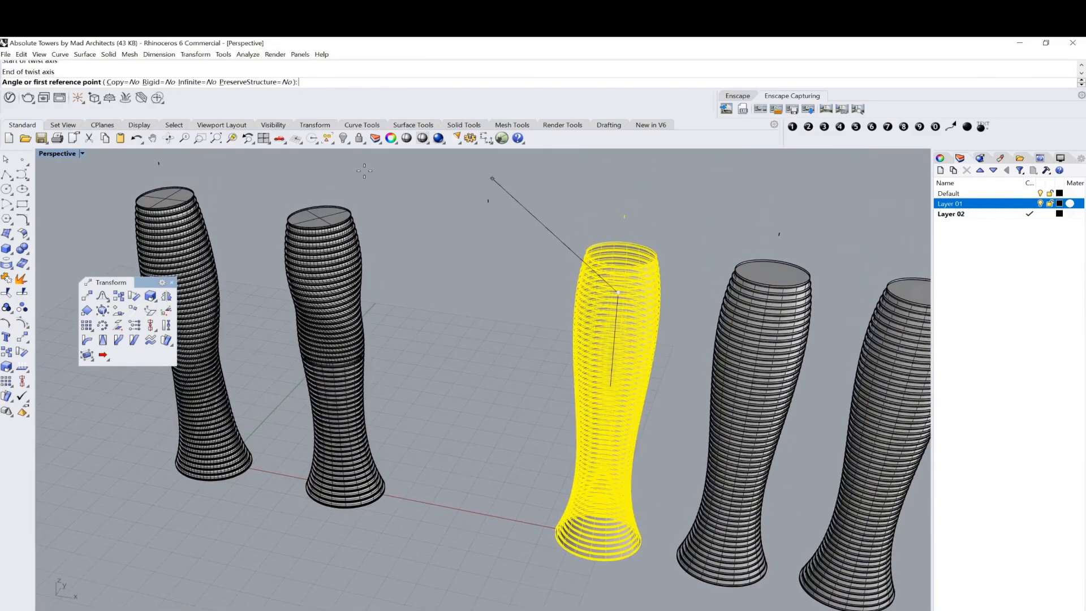
pyautogui.click(160, 82)
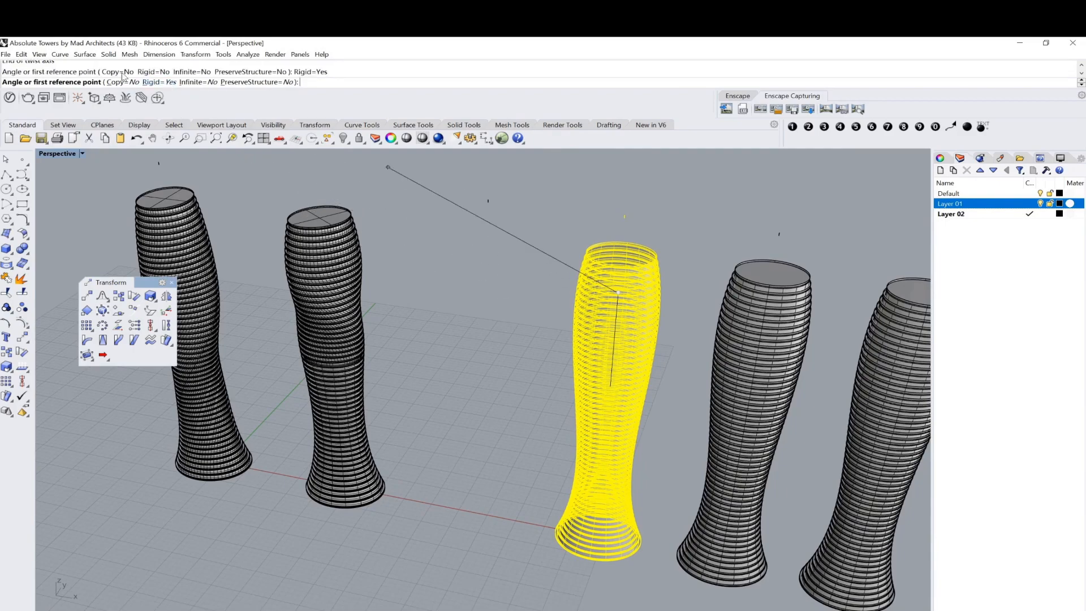
pyautogui.moveTo(541, 225); pyautogui.dragTo(439, 292, button='right')
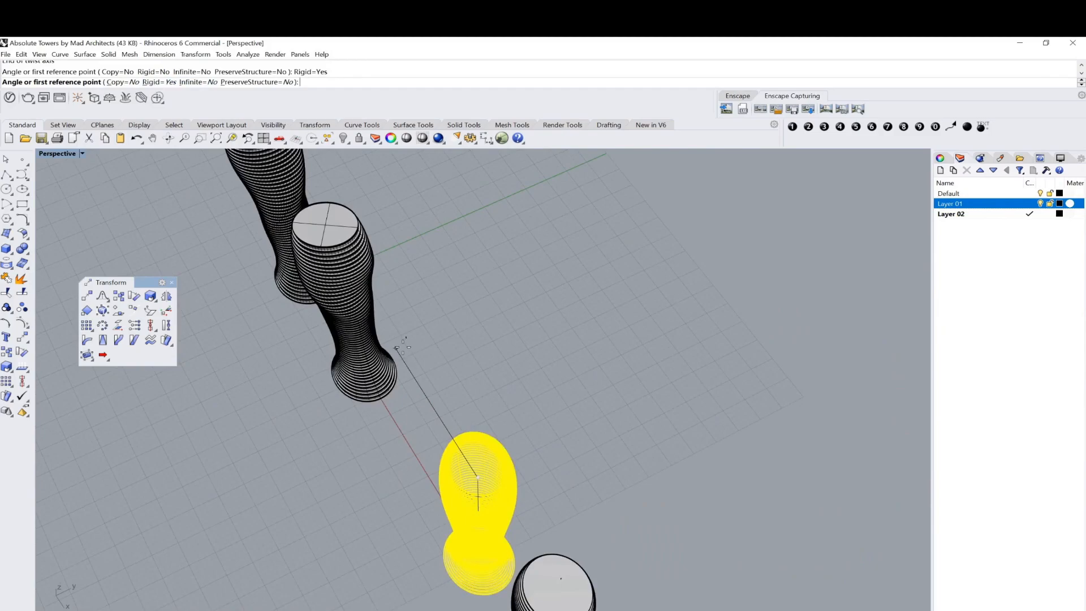
pyautogui.click(403, 347)
pyautogui.click(626, 422)
pyautogui.press('Escape')
# Examine the facade surfaces of a tower twisted with Rigid=No up close
pyautogui.moveTo(473, 413); pyautogui.dragTo(542, 369, button='right')
pyautogui.scroll(6, 631, 315)
pyautogui.keyDown('shift'); pyautogui.moveTo(472, 335); pyautogui.dragTo(758, 447, button='right'); pyautogui.keyUp('shift')
pyautogui.scroll(7, 371, 294)
pyautogui.moveTo(360, 274); pyautogui.dragTo(453, 330, button='right')
pyautogui.scroll(-6, 404, 226)
pyautogui.scroll(8, 459, 269)
pyautogui.click(466, 270)
pyautogui.click(477, 290)
pyautogui.click(742, 281)
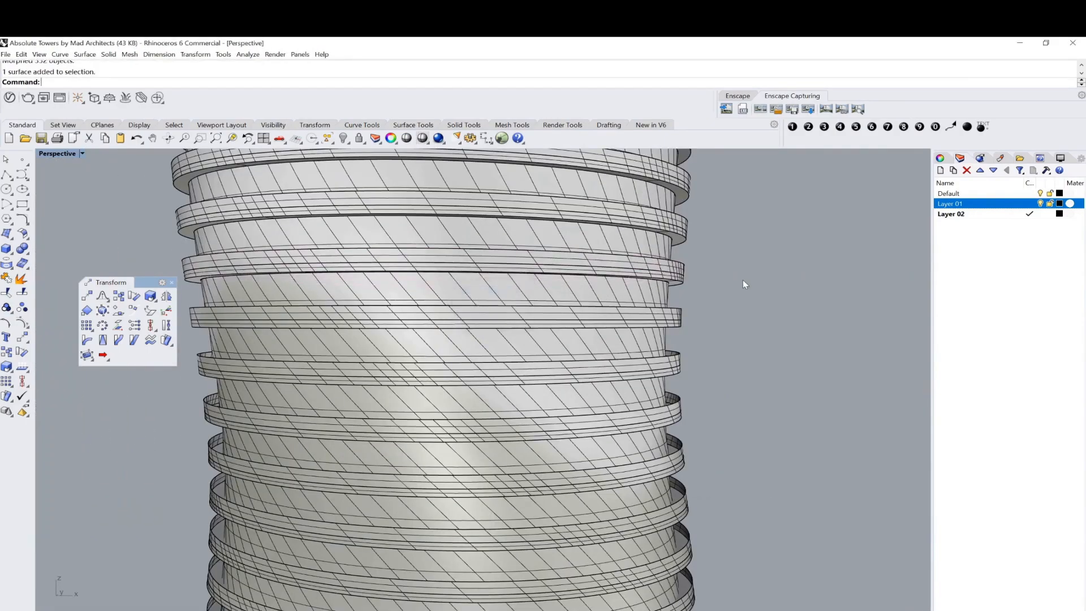
# Select individual surfaces and a polysurface at the slab edges of the non-rigid twisted tower to check their geometry
pyautogui.scroll(5, 697, 260)
pyautogui.click(652, 279)
pyautogui.click(668, 303)
pyautogui.click(655, 289)
pyautogui.click(669, 311)
pyautogui.click(640, 317)
pyautogui.scroll(-10, 715, 315)
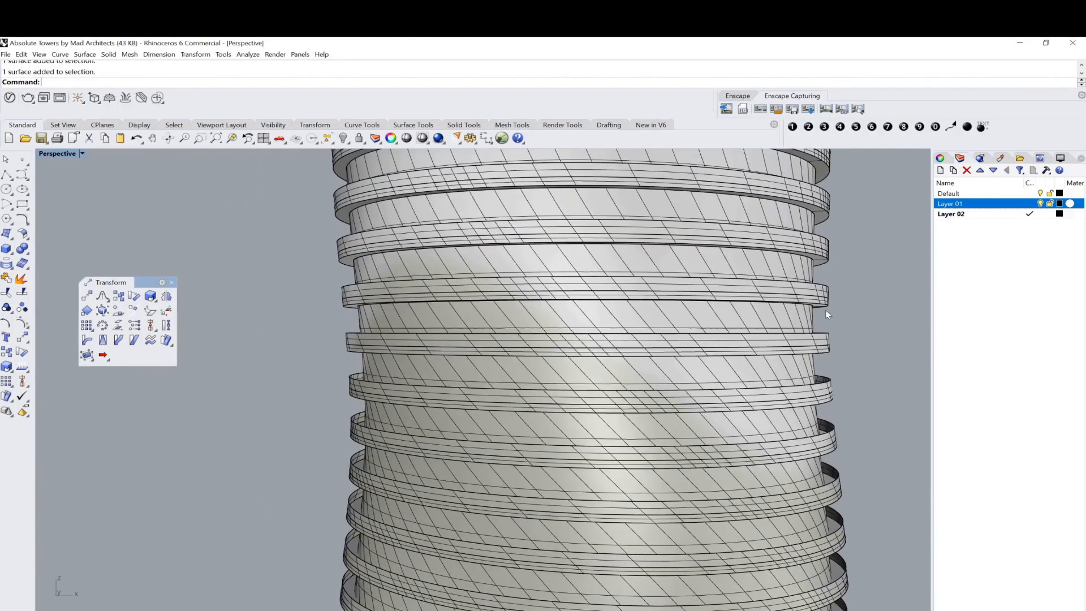
pyautogui.scroll(10, 827, 311)
pyautogui.click(824, 304)
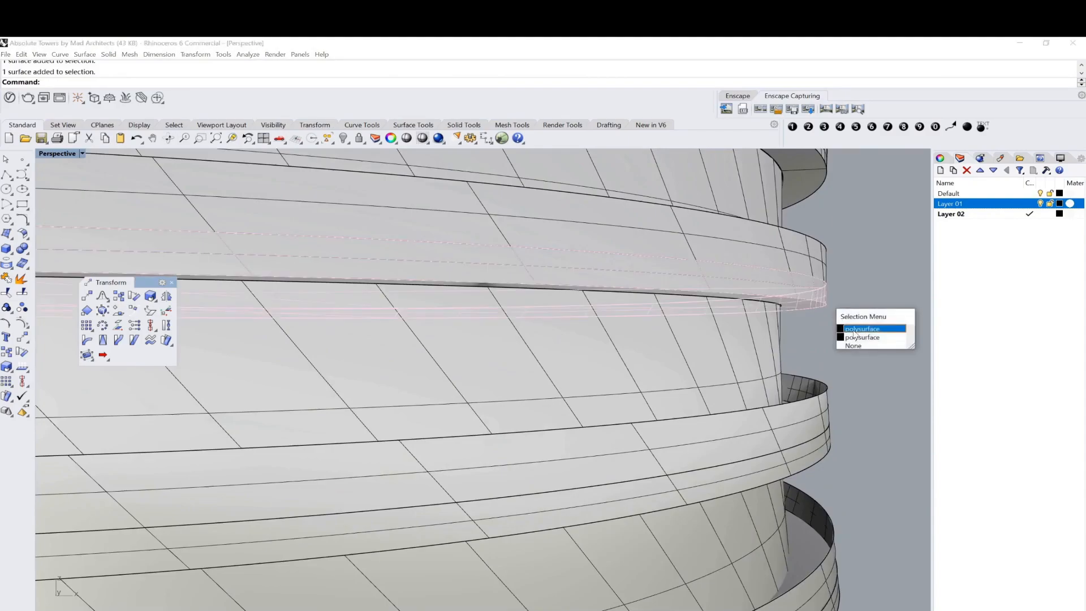
pyautogui.click(856, 330)
pyautogui.scroll(-8, 609, 335)
pyautogui.scroll(5, 619, 390)
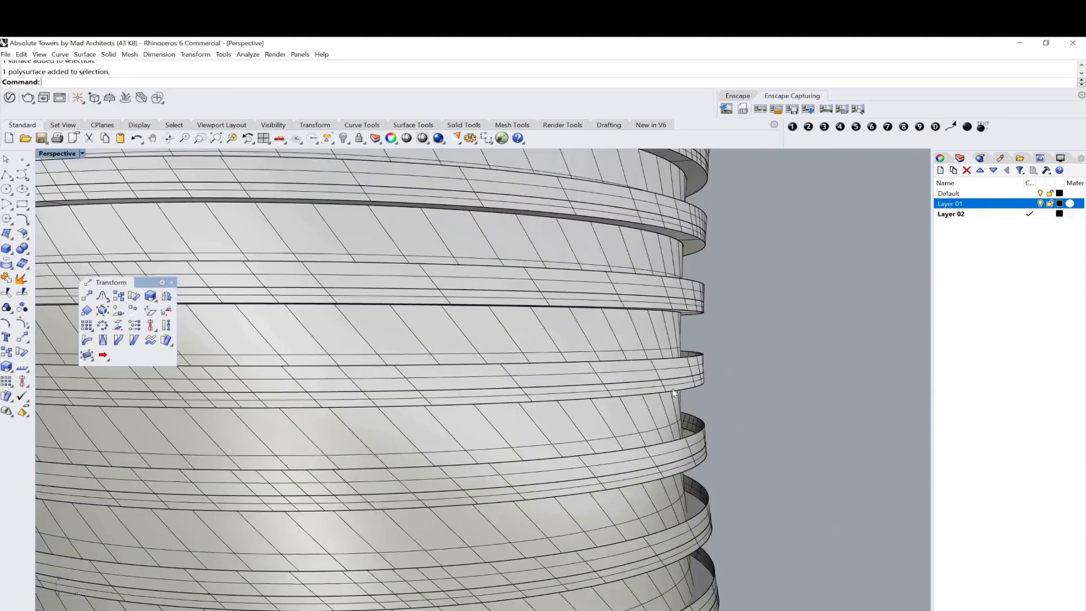
# Examine the slab and facade surfaces of the tower twisted with Rigid=Yes up close for comparison
pyautogui.moveTo(711, 381); pyautogui.dragTo(487, 358, button='right')
pyautogui.scroll(-15, 640, 343)
pyautogui.scroll(6, 679, 340)
pyautogui.scroll(6, 678, 340)
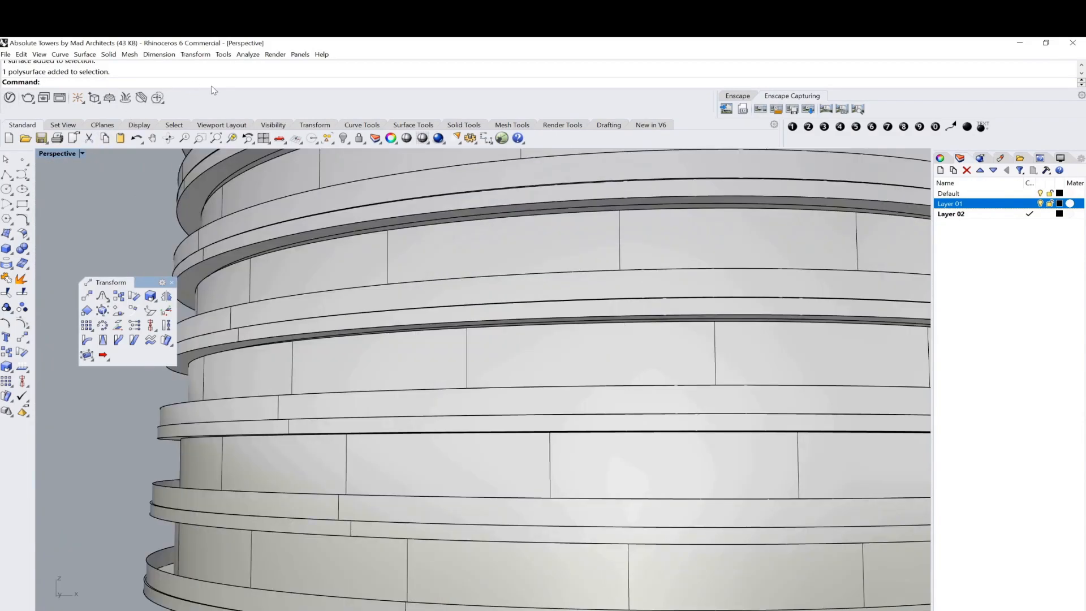
# Examine the floors of the tower twisted with Rigid=Yes and select individual slab-edge extrusions to check their geometry
pyautogui.scroll(-6, 512, 313)
pyautogui.keyDown('shift'); pyautogui.moveTo(583, 313); pyautogui.dragTo(342, 322, button='right'); pyautogui.keyUp('shift')
pyautogui.moveTo(567, 352); pyautogui.dragTo(554, 354)
pyautogui.click(607, 298)
pyautogui.keyDown('shift'); pyautogui.moveTo(567, 300); pyautogui.dragTo(631, 376, button='right'); pyautogui.keyUp('shift')
pyautogui.click(287, 316)
pyautogui.click(262, 276)
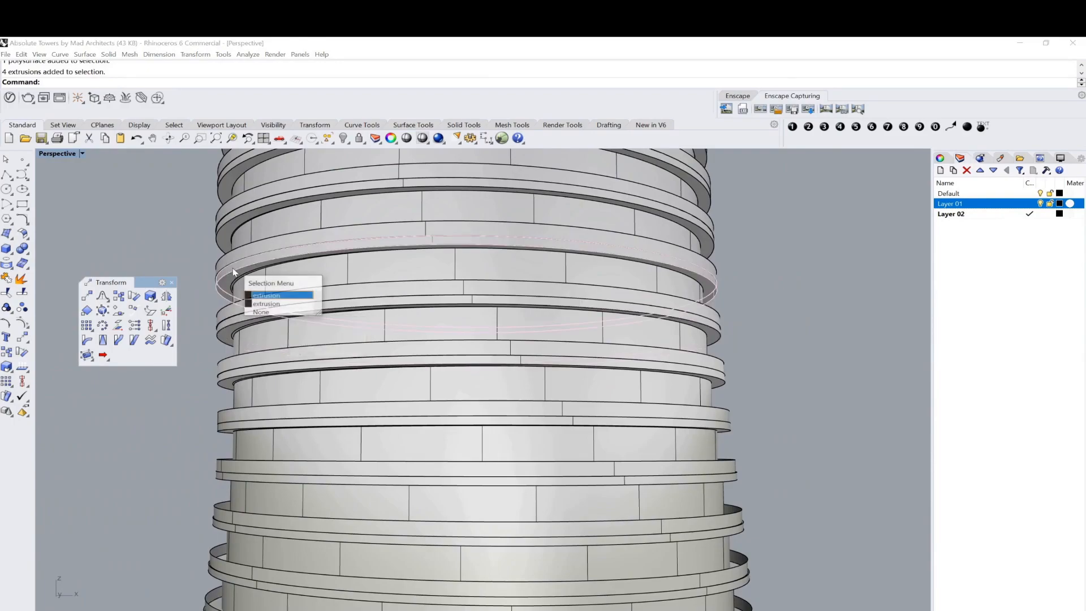
pyautogui.click(269, 295)
# Move the whole tower twisted with Rigid=Yes next to the tower twisted with Rigid=No
pyautogui.scroll(-12, 189, 232)
pyautogui.scroll(-10, 269, 272)
pyautogui.moveTo(409, 198); pyautogui.dragTo(538, 482)
pyautogui.moveTo(505, 327); pyautogui.dragTo(389, 327)
pyautogui.press('Escape')
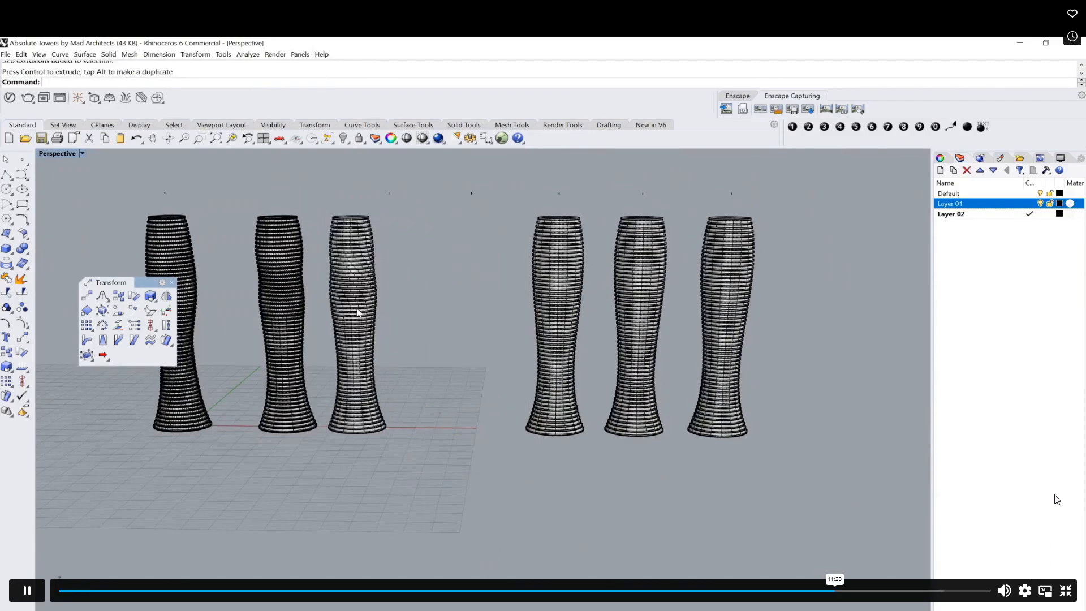
# Compare the facade panel lines of the rigid and non-rigid twisted towers side by side
pyautogui.scroll(8, 363, 311)
pyautogui.moveTo(308, 339); pyautogui.dragTo(510, 318, button='right')
pyautogui.moveTo(443, 382); pyautogui.dragTo(509, 393, button='right')
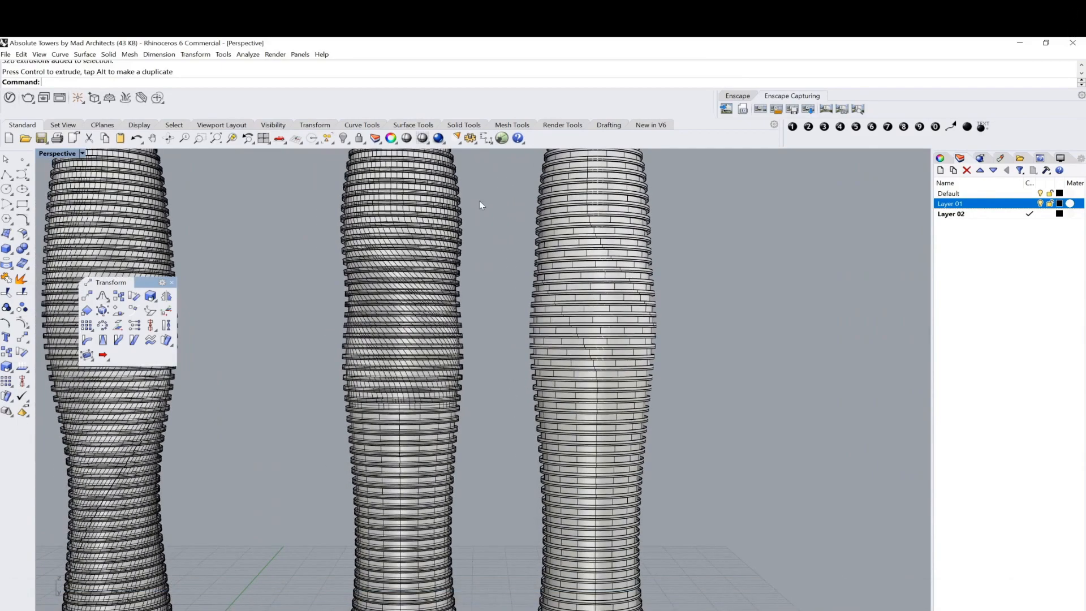
pyautogui.scroll(-8, 480, 200)
pyautogui.moveTo(772, 345); pyautogui.dragTo(569, 322, button='right')
pyautogui.scroll(5, 691, 334)
pyautogui.scroll(-5, 715, 359)
# Twist the nearest of the three straight towers with Rigid=Yes about a vertical axis just outside its base, picking the angle with reference points
pyautogui.moveTo(623, 483); pyautogui.dragTo(625, 482)
pyautogui.moveTo(624, 482); pyautogui.dragTo(633, 416, button='right')
pyautogui.scroll(2, 633, 416)
pyautogui.click(167, 325)
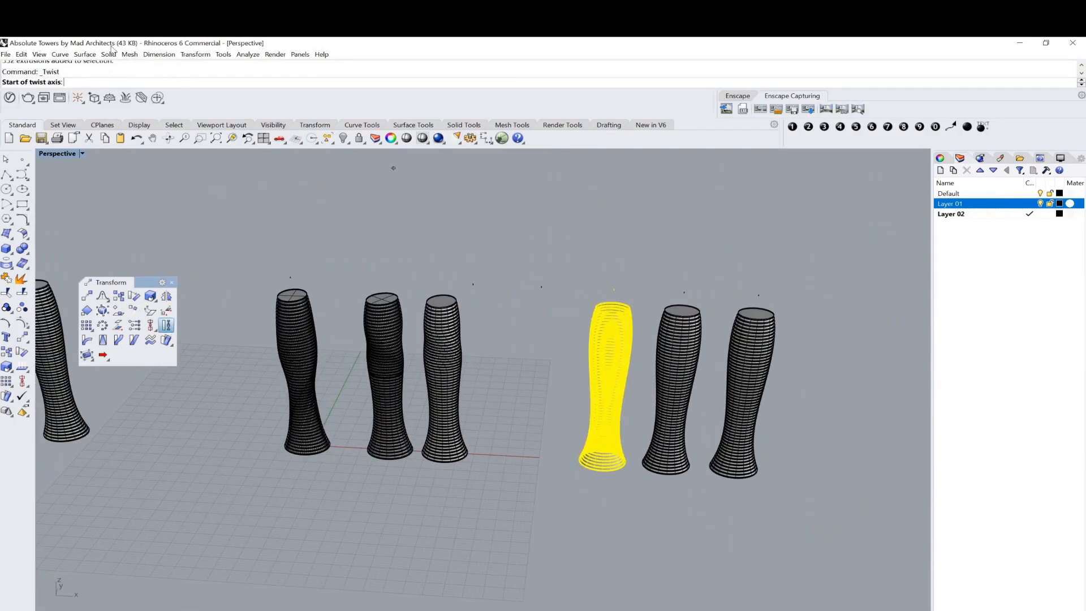
pyautogui.moveTo(619, 355); pyautogui.dragTo(402, 493, button='right')
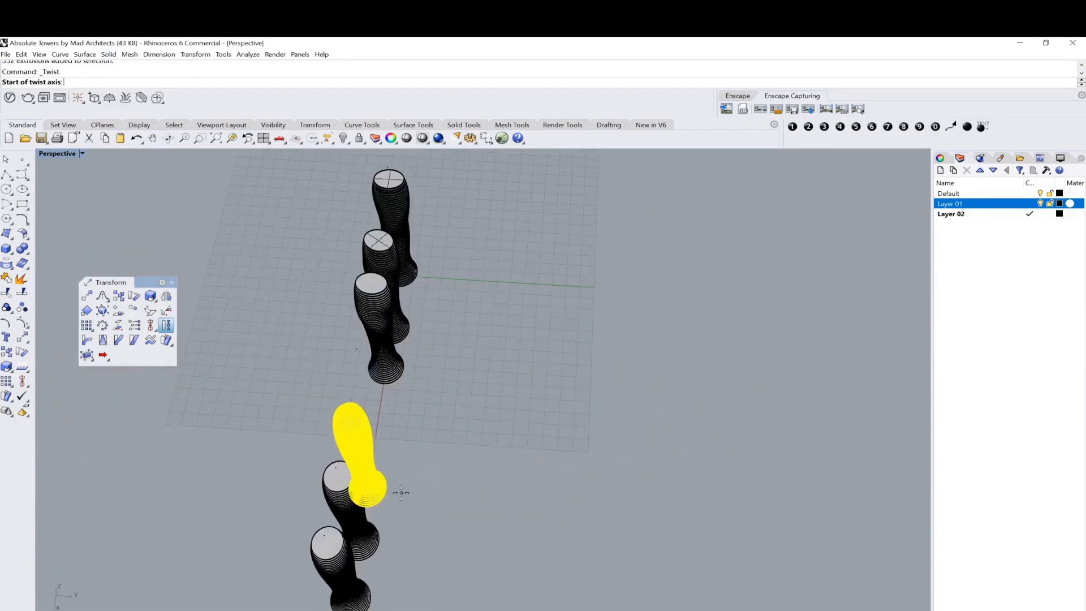
pyautogui.click(403, 488)
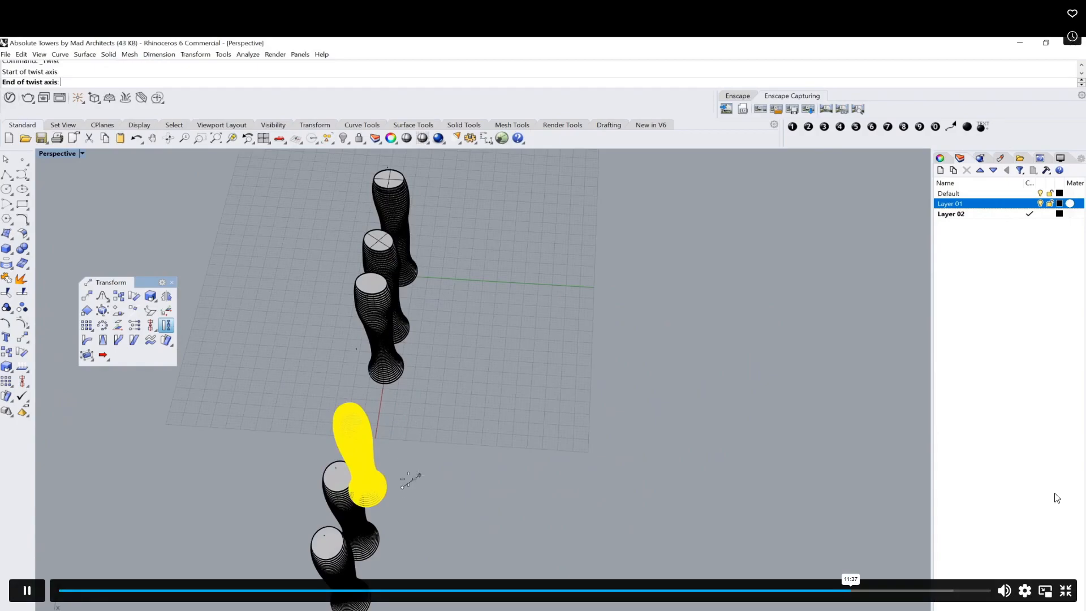
pyautogui.hotkey('ctrl', 'm')
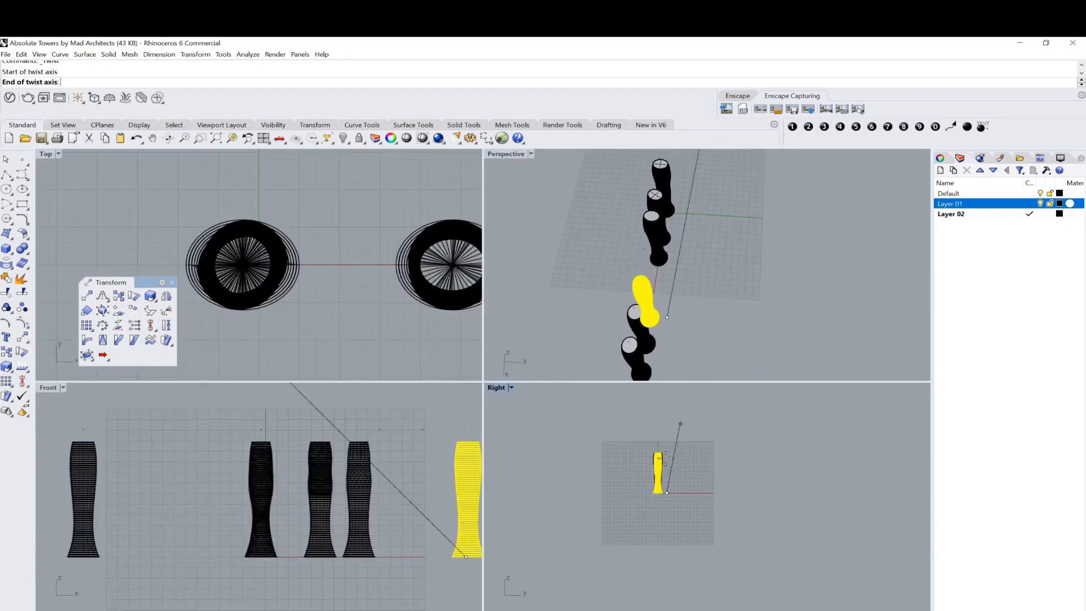
pyautogui.click(465, 396)
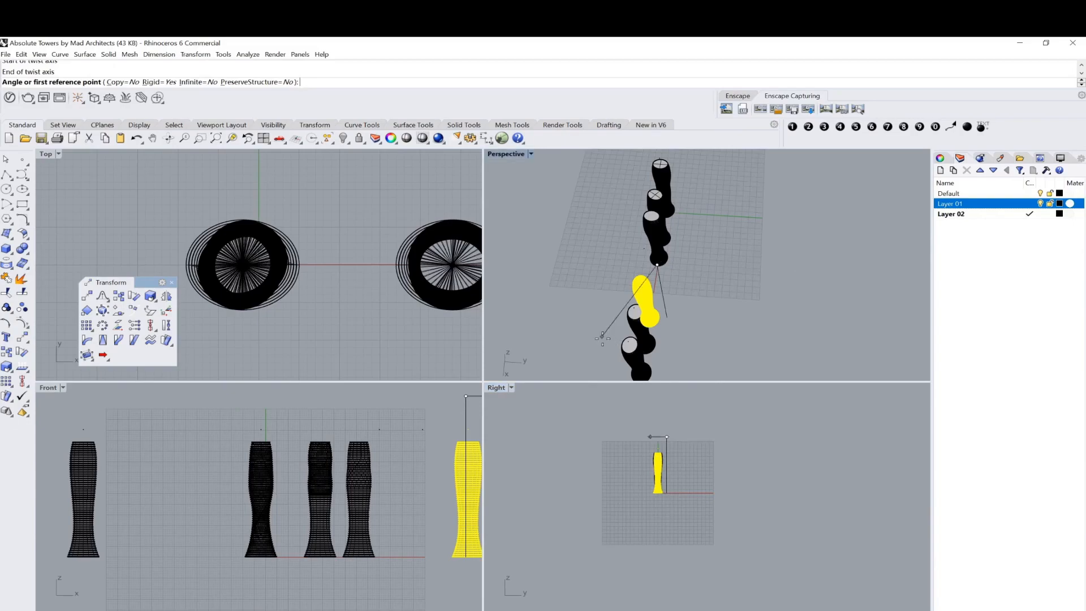
pyautogui.doubleClick(512, 155)
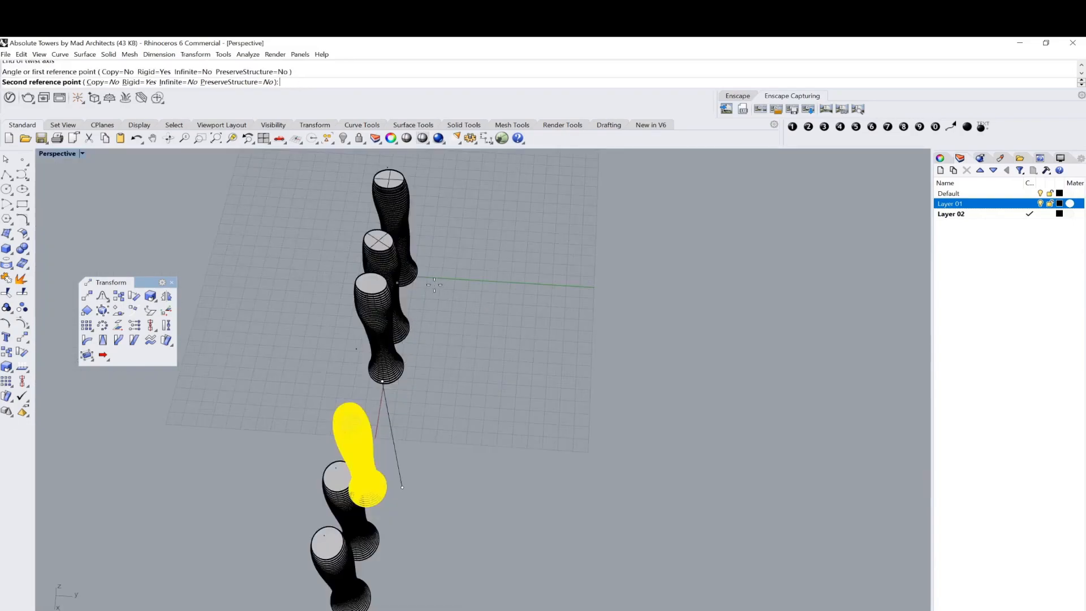
pyautogui.click(403, 488)
pyautogui.click(491, 484)
# Examine the tower twisted about the outside axis from several directions
pyautogui.moveTo(395, 351); pyautogui.dragTo(547, 320, button='right')
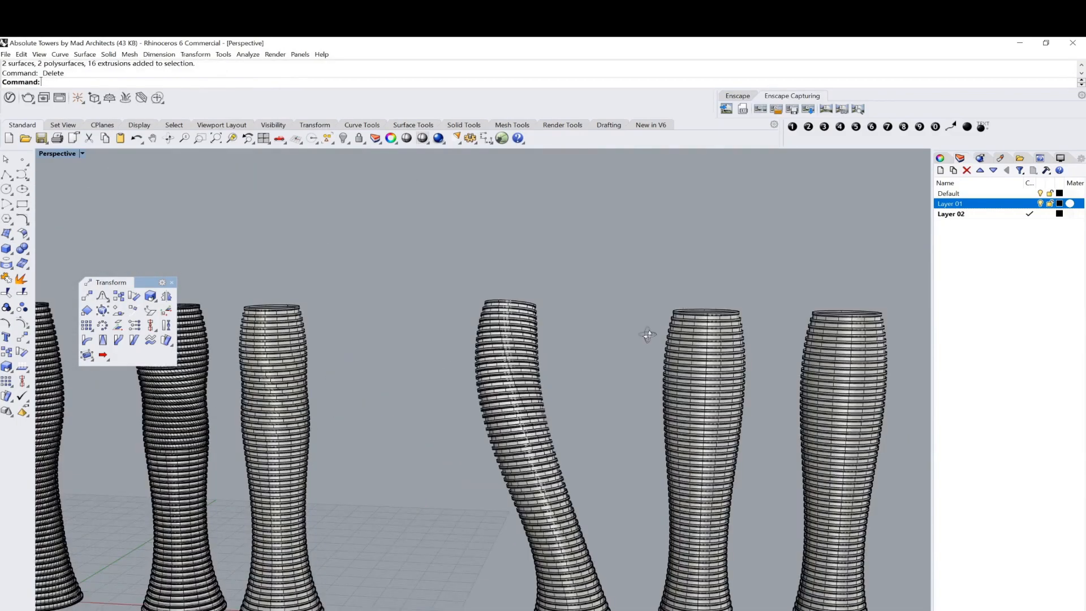
pyautogui.moveTo(647, 334); pyautogui.dragTo(635, 258, button='right')
pyautogui.scroll(-3, 558, 340)
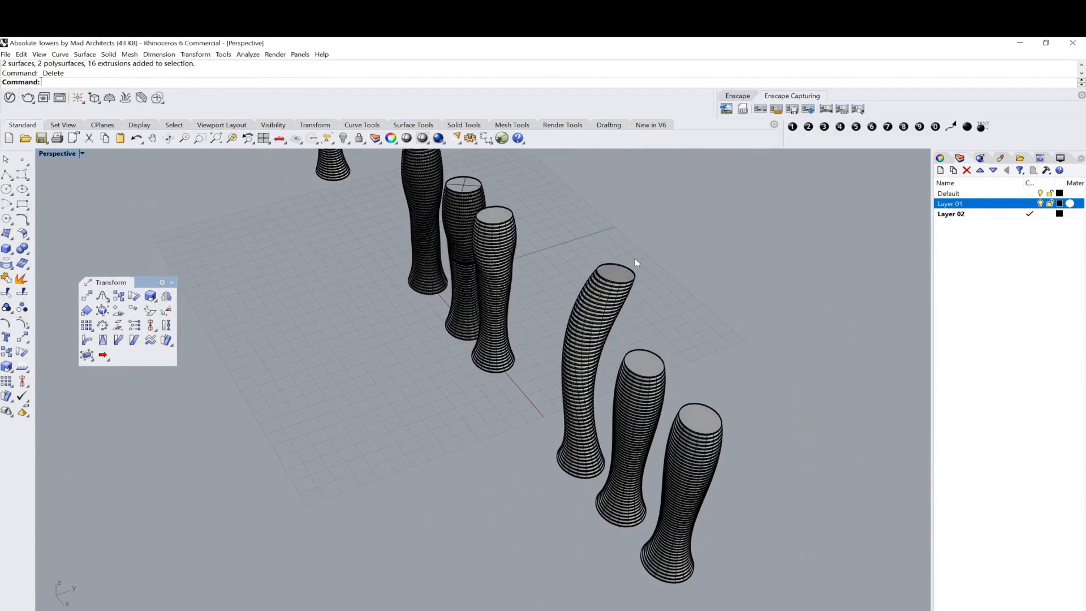
pyautogui.moveTo(676, 295); pyautogui.dragTo(624, 302, button='right')
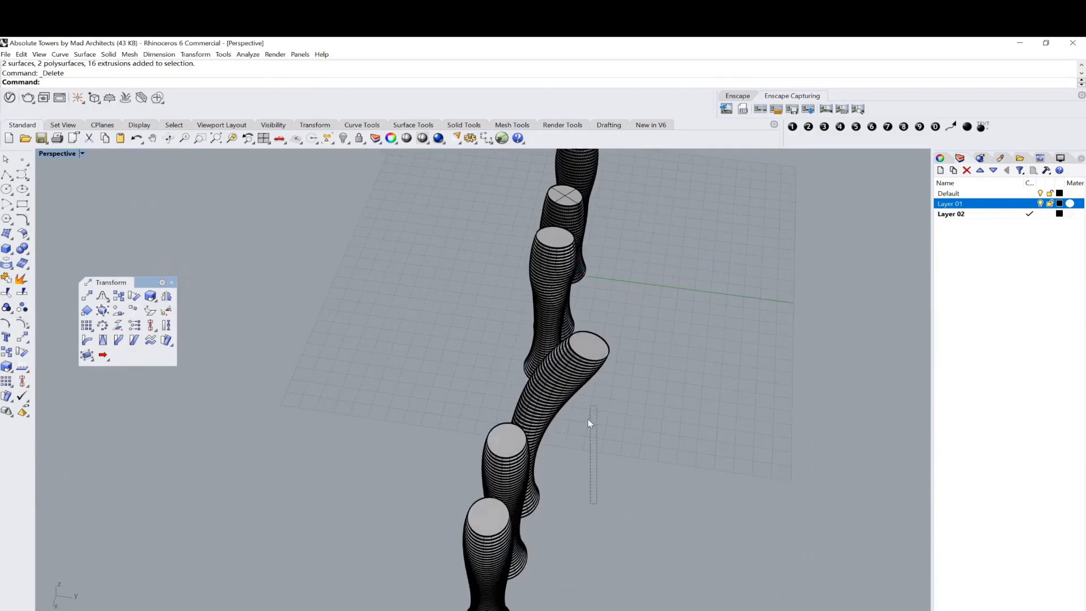
pyautogui.moveTo(604, 334); pyautogui.dragTo(594, 330)
pyautogui.click(701, 416)
pyautogui.scroll(-2, 700, 415)
pyautogui.moveTo(700, 415); pyautogui.dragTo(812, 357, button='right')
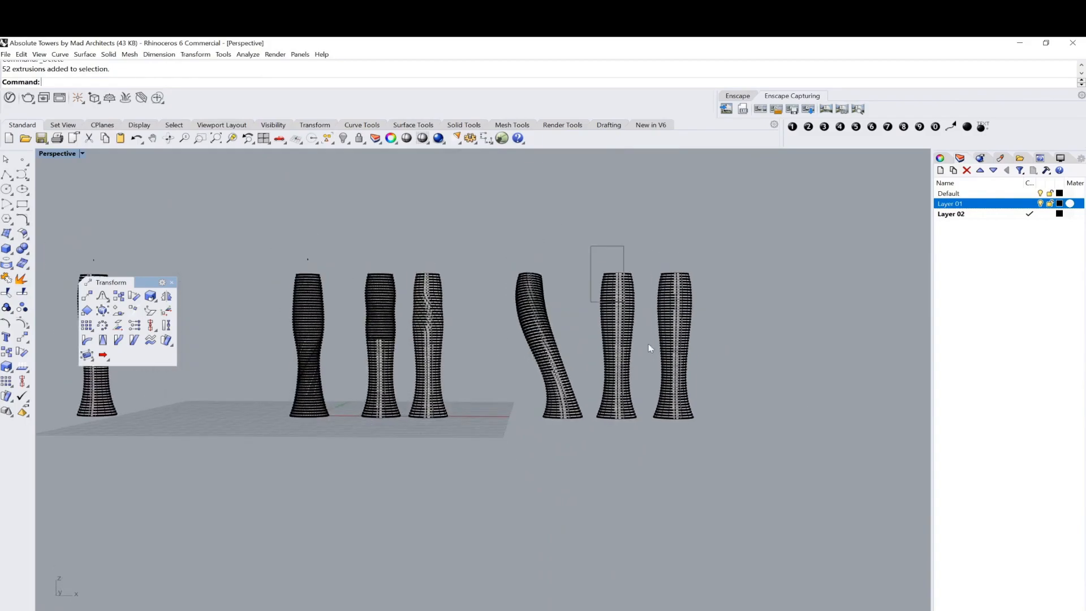
# Start a twist of the middle straight tower about a vertical axis placed farther away from its base
pyautogui.moveTo(733, 452); pyautogui.dragTo(649, 467)
pyautogui.moveTo(708, 341); pyautogui.dragTo(670, 380, button='right')
pyautogui.click(166, 326)
pyautogui.moveTo(759, 359); pyautogui.dragTo(481, 488, button='right')
pyautogui.scroll(5, 672, 450)
pyautogui.click(481, 489)
pyautogui.moveTo(484, 447); pyautogui.dragTo(491, 418, button='right')
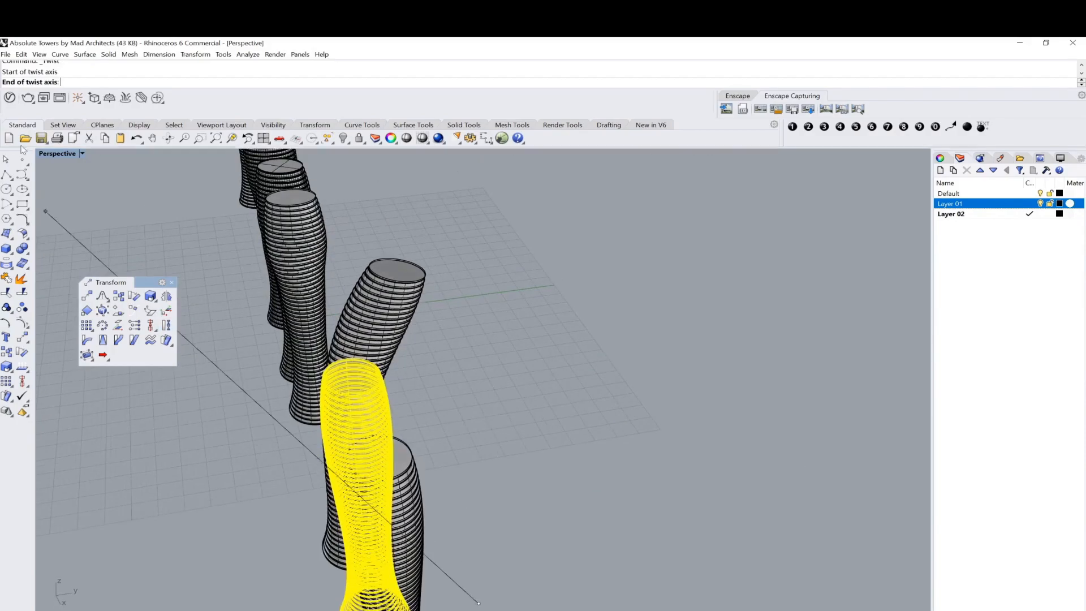
pyautogui.doubleClick(55, 154)
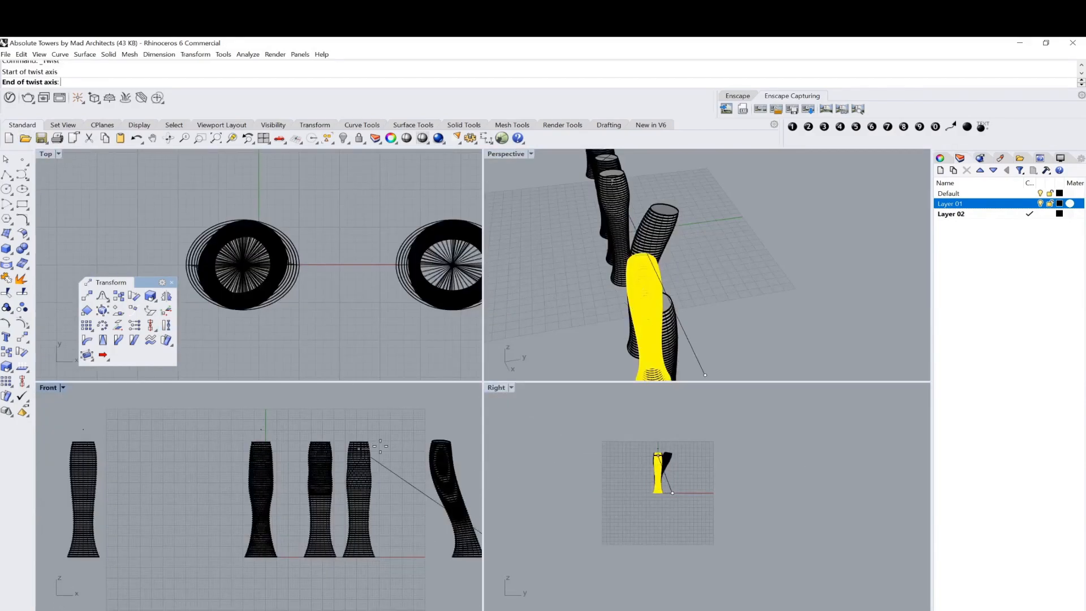
pyautogui.scroll(-4, 354, 441)
pyautogui.keyDown('shift'); pyautogui.moveTo(339, 439); pyautogui.dragTo(186, 407, button='right'); pyautogui.keyUp('shift')
pyautogui.click(245, 389)
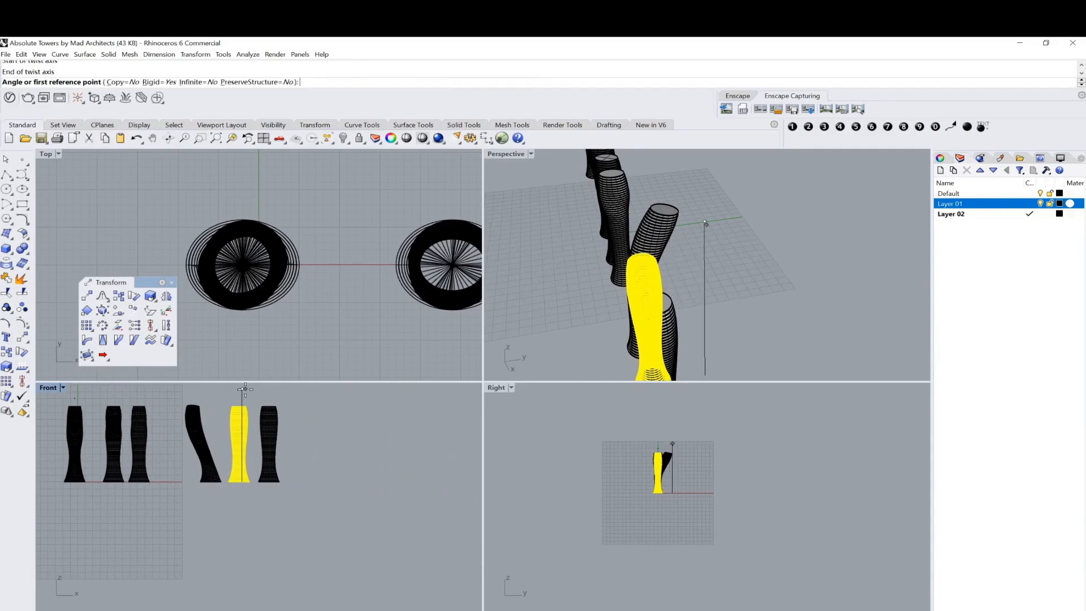
# Pick two reference points around the offset axis to set the middle tower's twist angle with Rigid=Yes
pyautogui.doubleClick(503, 153)
pyautogui.moveTo(503, 152); pyautogui.dragTo(518, 269, button='right')
pyautogui.click(580, 211)
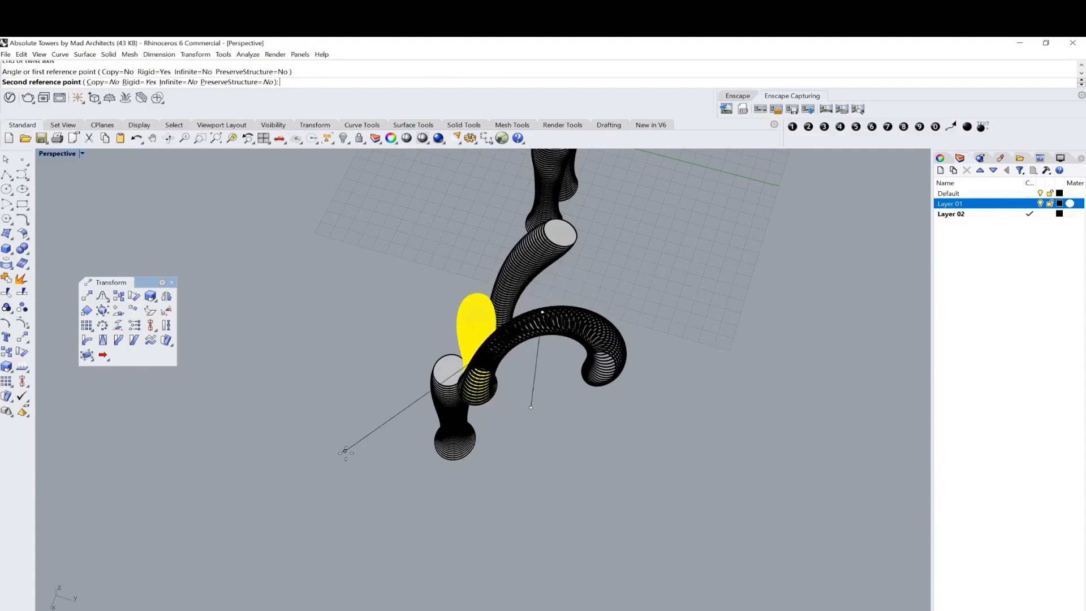
pyautogui.click(285, 382)
pyautogui.moveTo(285, 383); pyautogui.dragTo(702, 315, button='right')
pyautogui.click(702, 316)
# Compare the strongly bent tower with the neighbouring towers from several directions
pyautogui.moveTo(425, 350); pyautogui.dragTo(454, 376, button='right')
pyautogui.moveTo(540, 282); pyautogui.dragTo(425, 442, button='right')
pyautogui.click(425, 443)
pyautogui.click(415, 393)
pyautogui.moveTo(415, 393); pyautogui.dragTo(393, 403, button='right')
pyautogui.moveTo(419, 369); pyautogui.dragTo(572, 370, button='right')
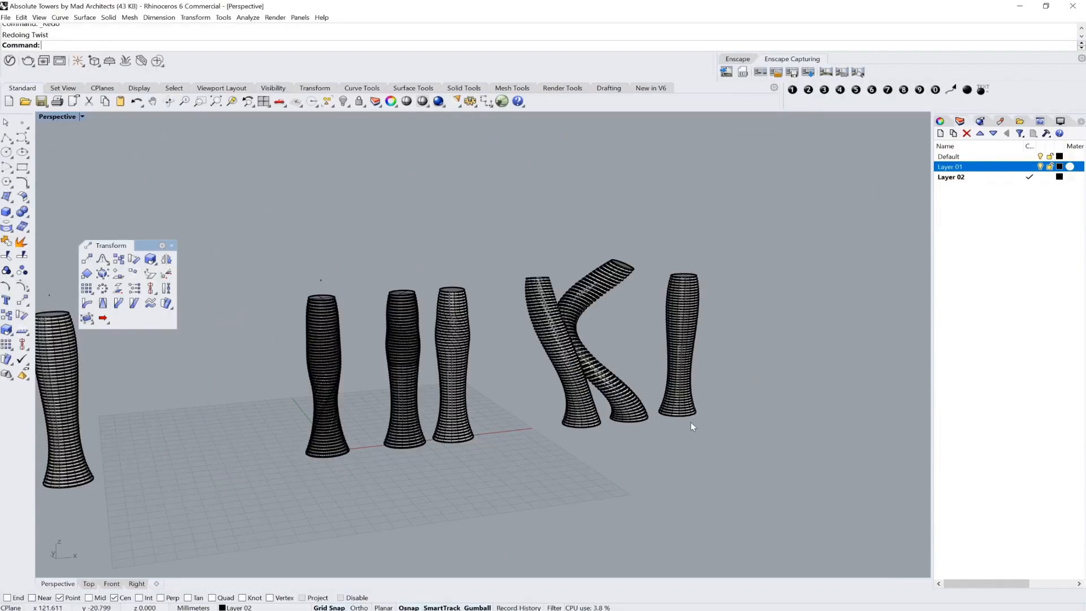
# Duplicate the remaining straight tower and move one of the two a short distance along the X axis
pyautogui.scroll(5, 733, 426)
pyautogui.keyDown('shift'); pyautogui.moveTo(754, 405); pyautogui.dragTo(647, 504, button='right'); pyautogui.keyUp('shift')
pyautogui.moveTo(647, 504); pyautogui.dragTo(552, 199)
pyautogui.hotkey('ctrl', 'c')
pyautogui.hotkey('ctrl', 'v')
pyautogui.moveTo(603, 361); pyautogui.dragTo(762, 365)
# Move both straight towers farther away from the bent towers along the X axis
pyautogui.moveTo(772, 498); pyautogui.dragTo(558, 229)
pyautogui.scroll(-6, 637, 274)
pyautogui.keyDown('shift'); pyautogui.moveTo(614, 308); pyautogui.dragTo(412, 347, button='right'); pyautogui.keyUp('shift')
pyautogui.moveTo(468, 362); pyautogui.dragTo(636, 365)
pyautogui.click(602, 377)
pyautogui.scroll(4, 602, 377)
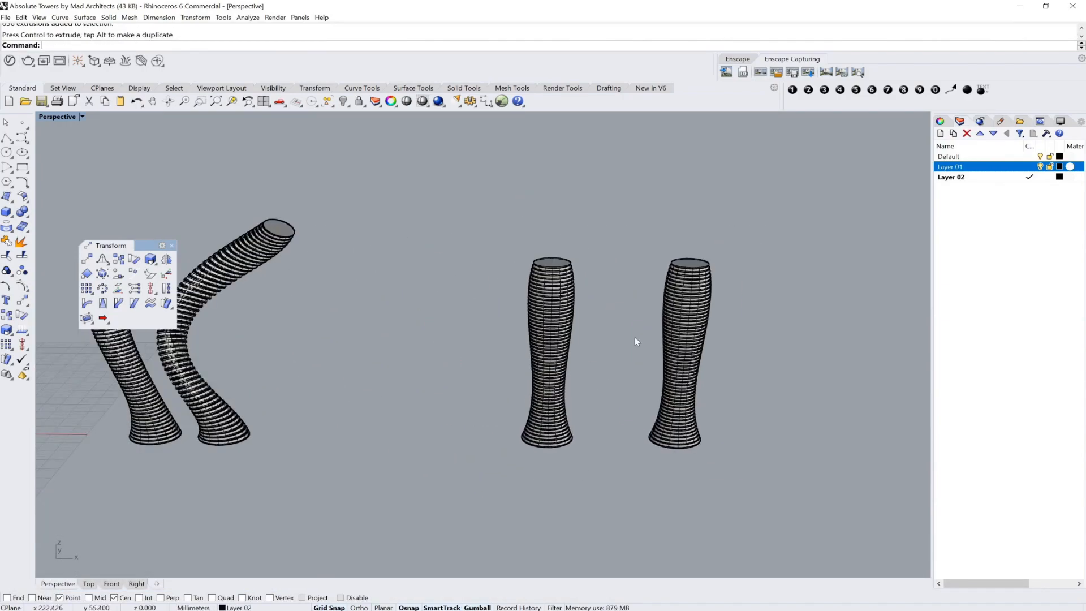
# Twist the first straight tower with Rigid=Yes and Infinite=No about its central axis from mid-height to near the top, using reference points
pyautogui.moveTo(578, 385); pyautogui.dragTo(592, 490)
pyautogui.click(166, 289)
pyautogui.scroll(2, 573, 331)
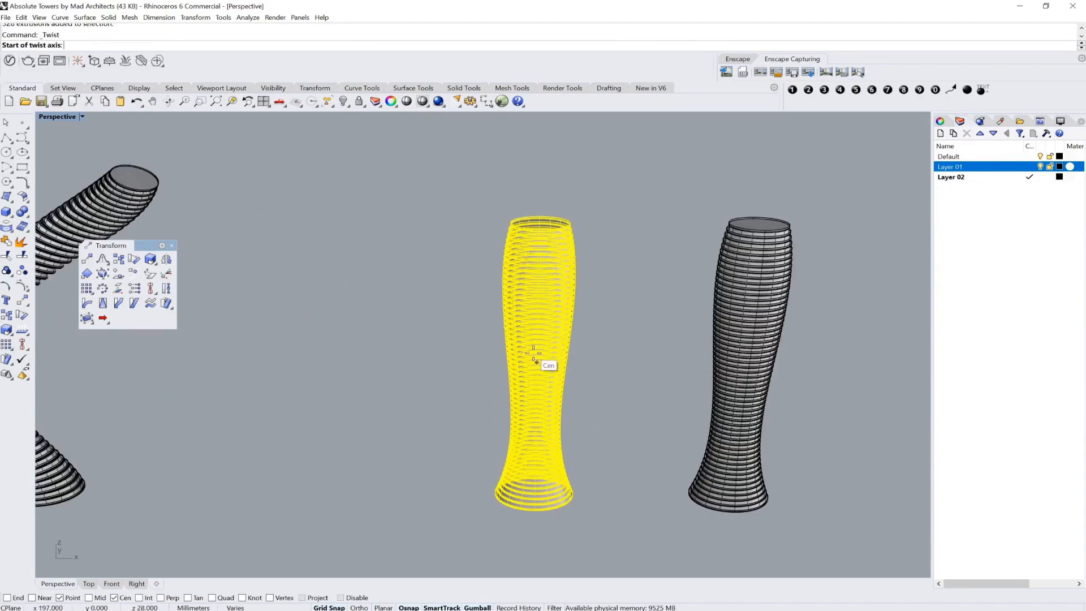
pyautogui.click(538, 354)
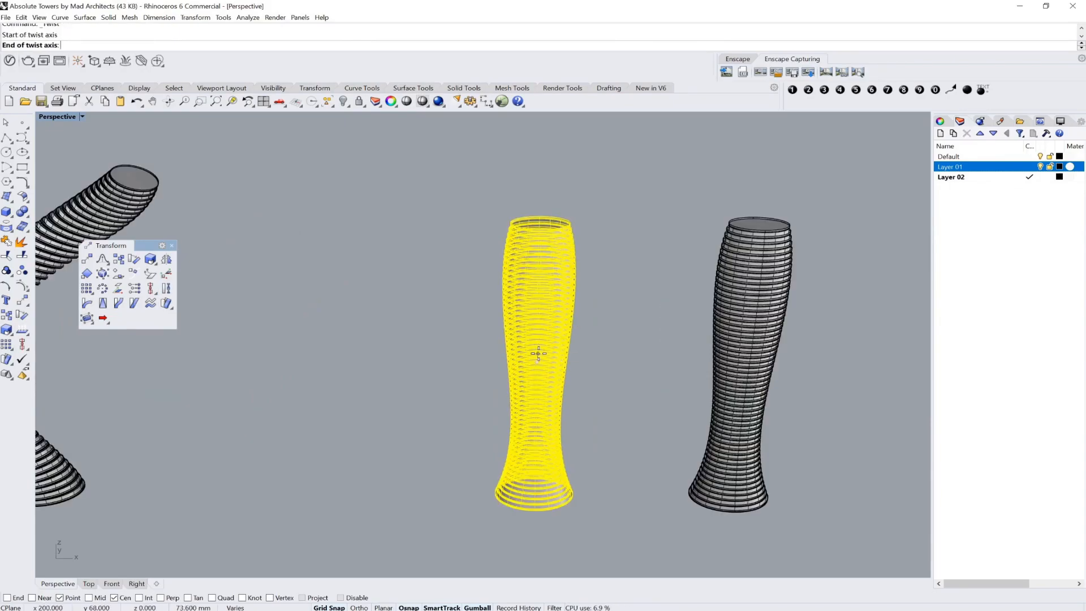
pyautogui.click(540, 257)
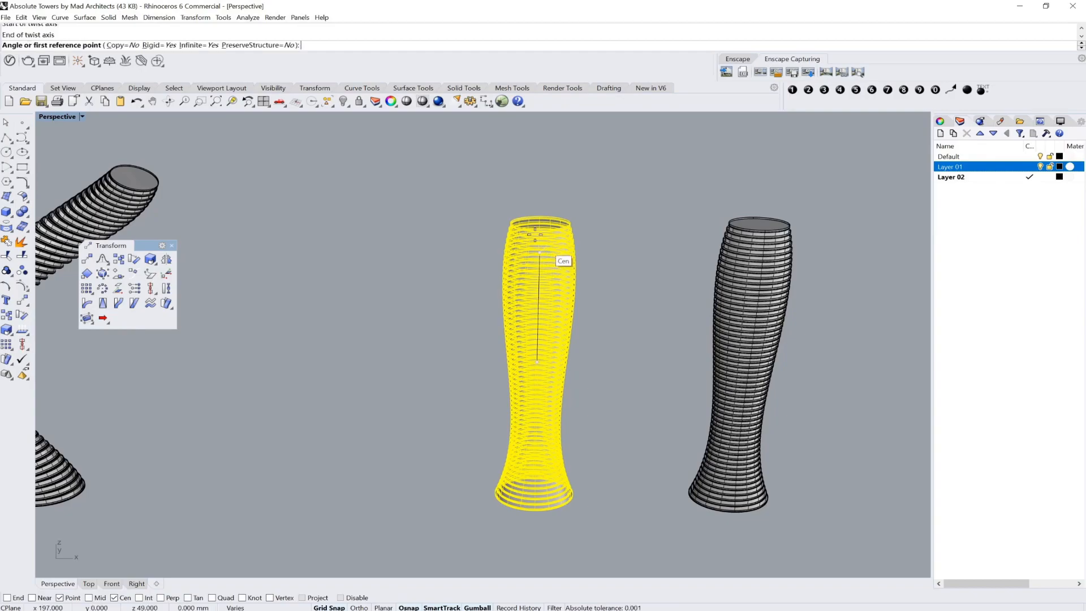
pyautogui.click(202, 46)
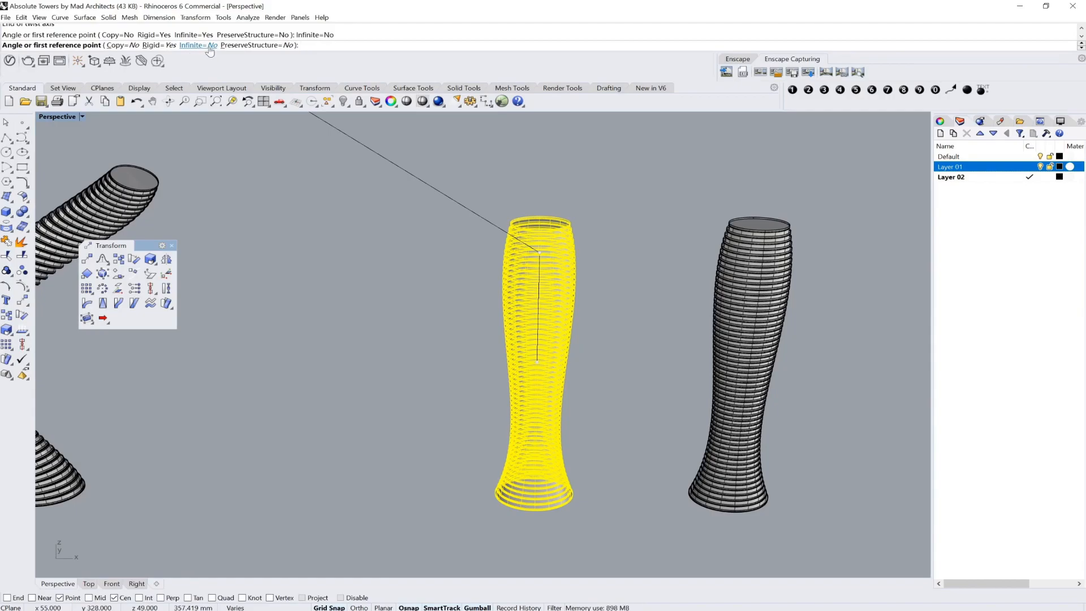
pyautogui.moveTo(389, 260); pyautogui.dragTo(368, 274, button='right')
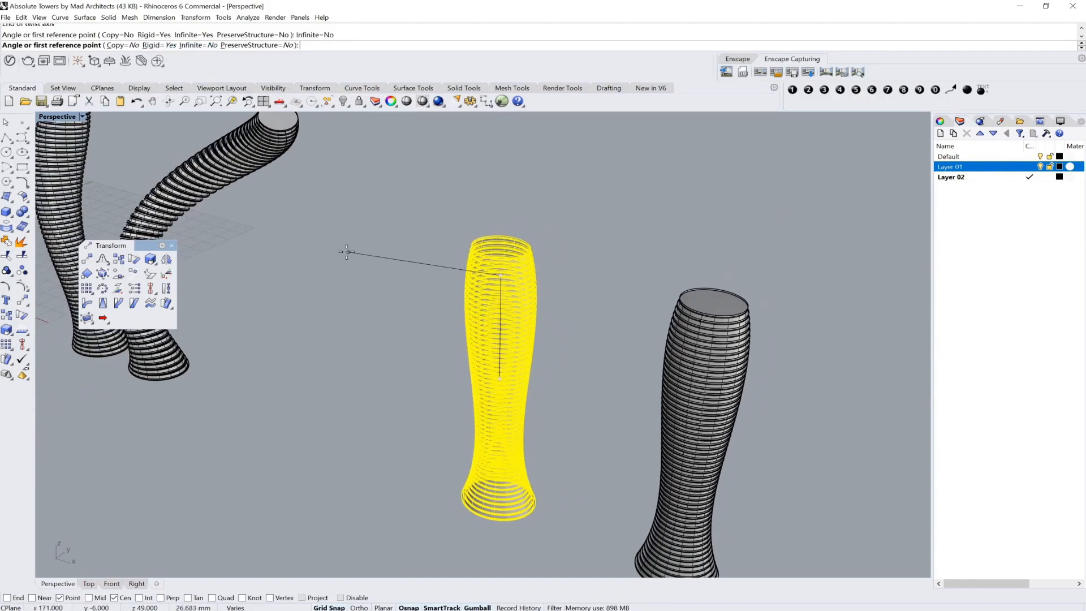
pyautogui.click(346, 252)
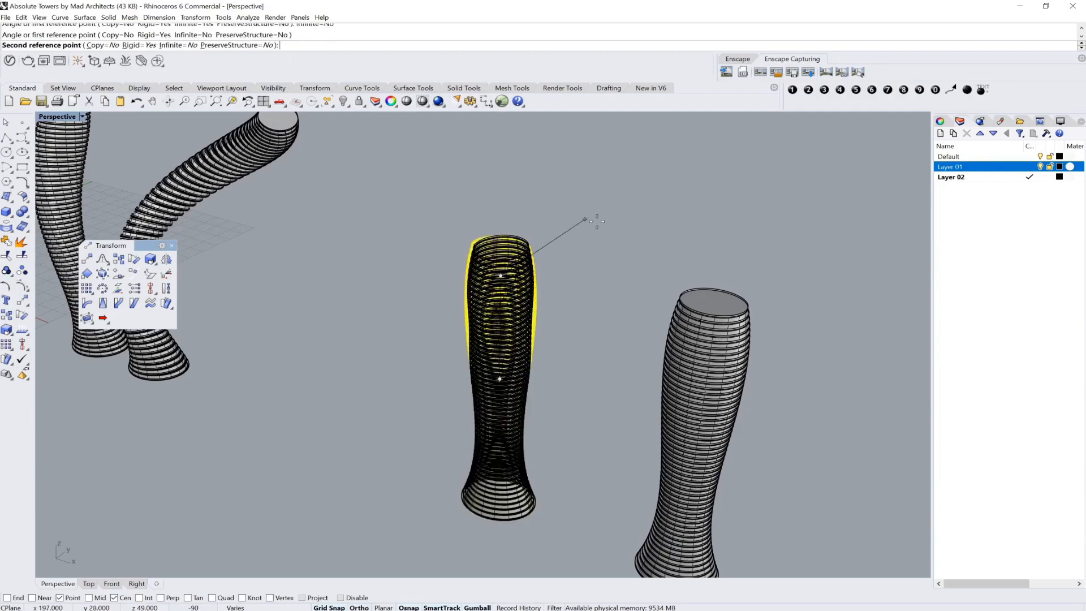
pyautogui.click(619, 325)
pyautogui.moveTo(619, 324); pyautogui.dragTo(594, 346, button='right')
pyautogui.press('Escape')
# Twist the other straight tower with Rigid=Yes and Infinite=Yes about its central axis from mid-height to near the top, using reference points
pyautogui.moveTo(776, 501); pyautogui.dragTo(778, 503)
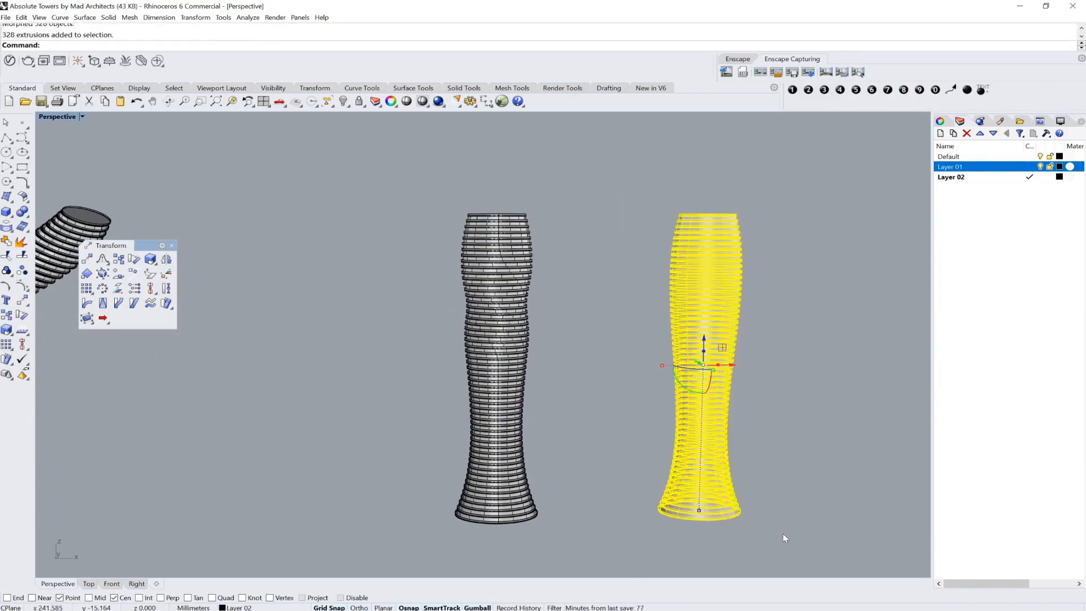
pyautogui.click(169, 291)
pyautogui.moveTo(743, 365)
pyautogui.mouseDown(button='right')
pyautogui.moveTo(715, 385)
pyautogui.moveTo(730, 378)
pyautogui.mouseUp(button='right')
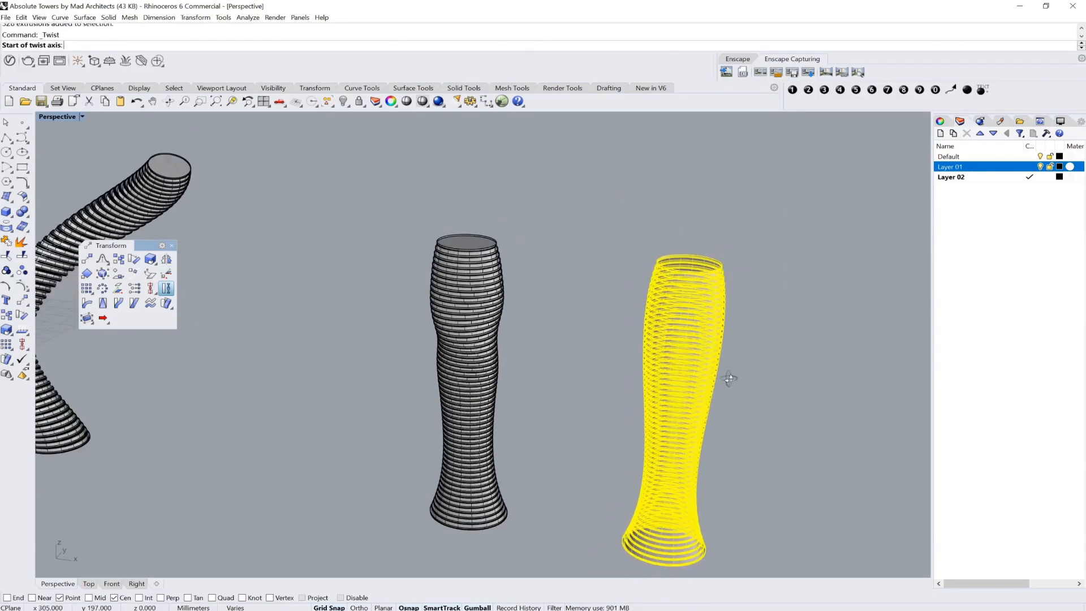
pyautogui.click(678, 393)
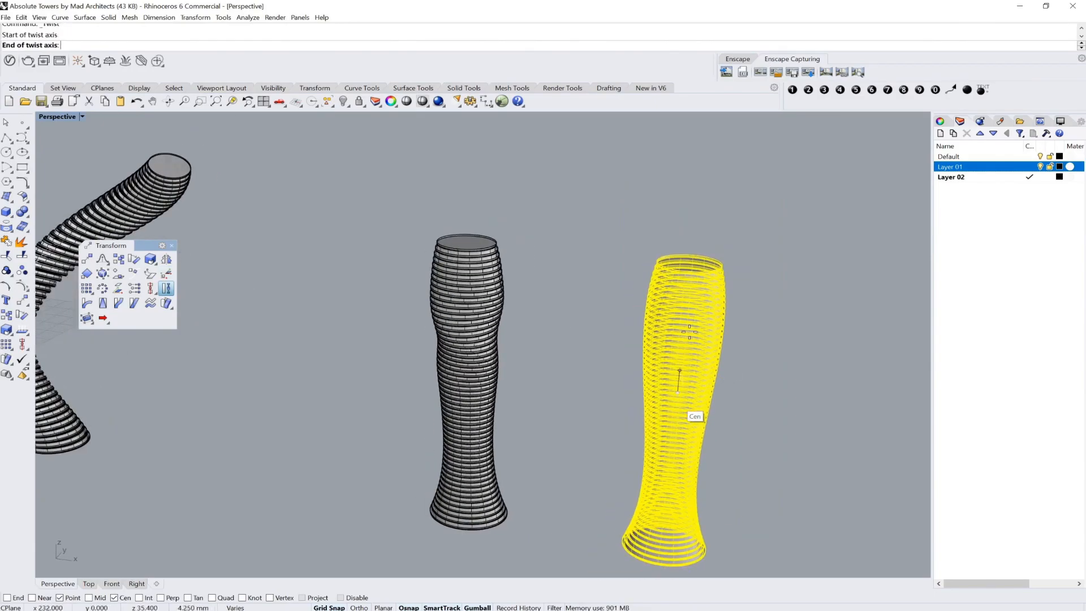
pyautogui.click(688, 281)
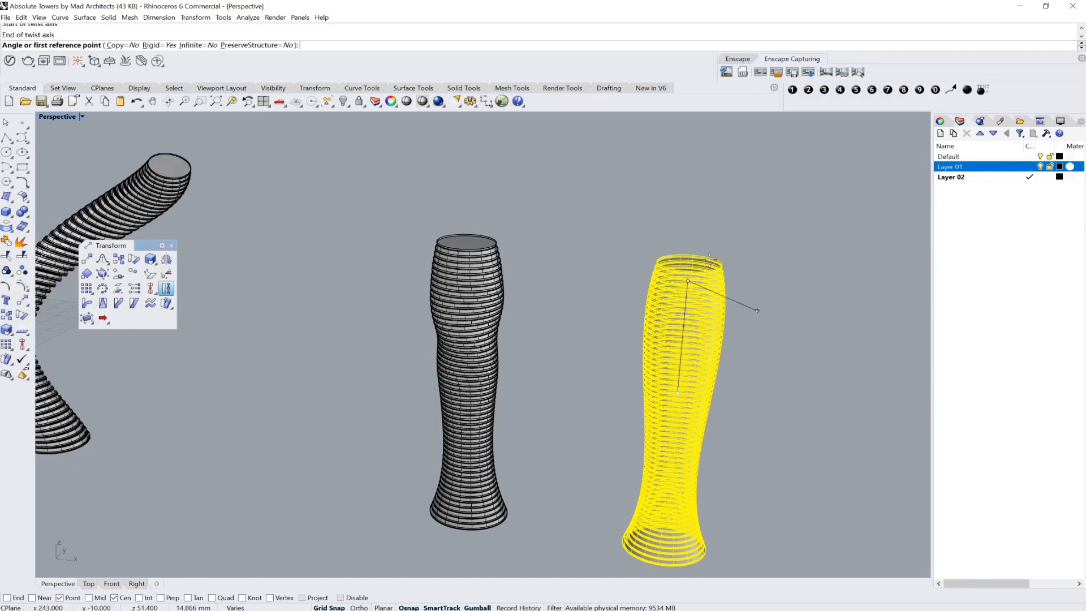
pyautogui.click(201, 45)
pyautogui.moveTo(723, 357)
pyautogui.mouseDown(button='right')
pyautogui.moveTo(655, 368)
pyautogui.moveTo(705, 366)
pyautogui.mouseUp(button='right')
pyautogui.click(572, 329)
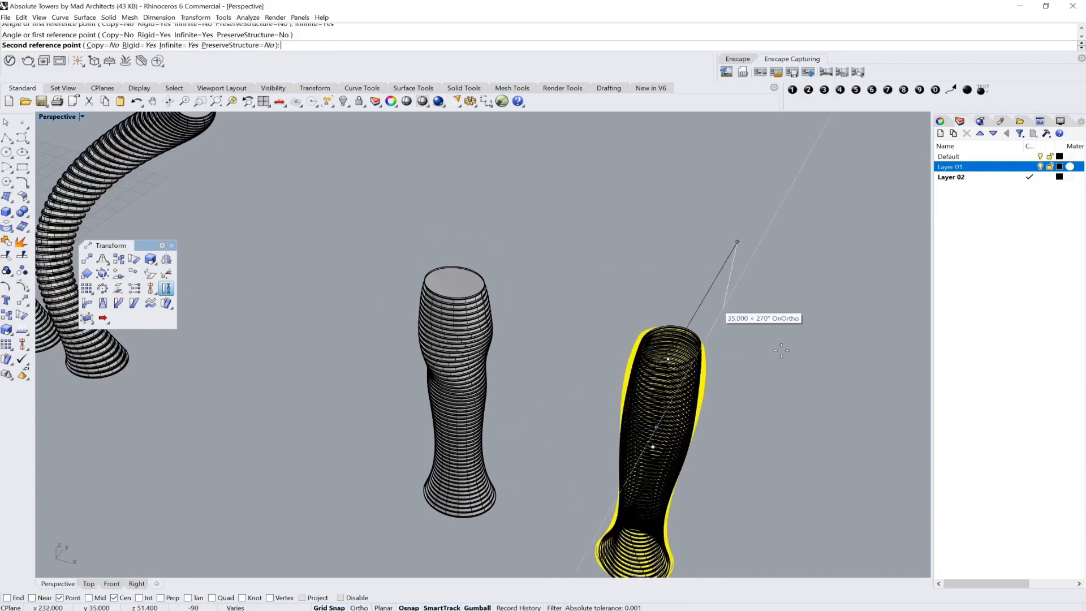
pyautogui.click(790, 404)
# Select the Infinite=No and Infinite=Yes towers in turn to compare their twisted shapes
pyautogui.scroll(-4, 788, 400)
pyautogui.moveTo(786, 398); pyautogui.dragTo(701, 438, button='right')
pyautogui.click(770, 321)
pyautogui.scroll(3, 700, 439)
pyautogui.moveTo(423, 229); pyautogui.dragTo(735, 526)
pyautogui.moveTo(606, 235); pyautogui.dragTo(762, 506)
pyautogui.moveTo(760, 468); pyautogui.dragTo(744, 471, button='right')
pyautogui.click(744, 469)
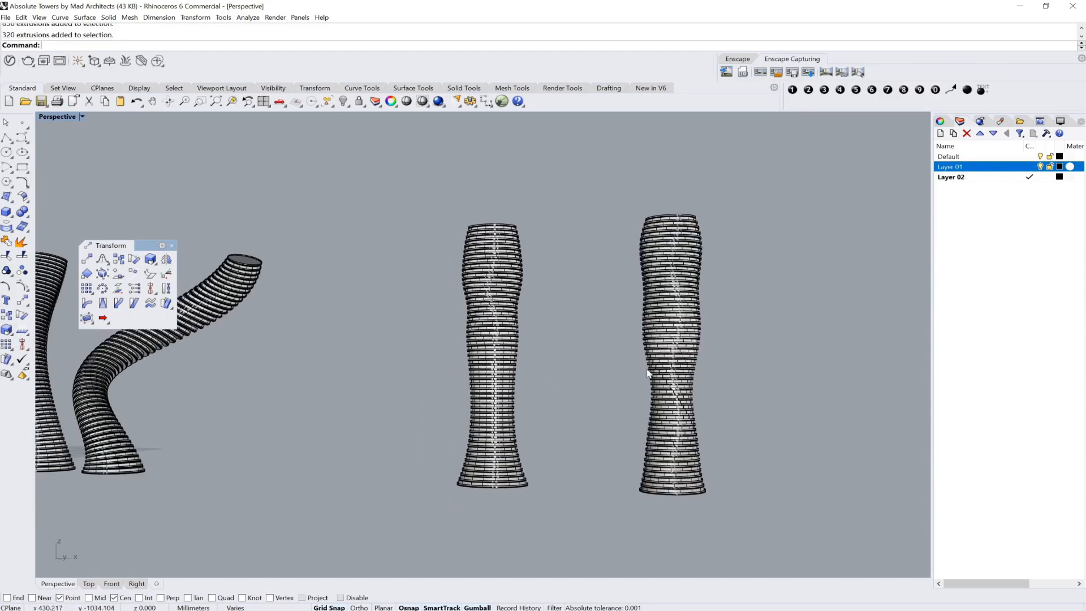
# Select the upper floors of the Infinite=No tower to check the twisted range, and review the whole row of towers
pyautogui.moveTo(605, 376); pyautogui.dragTo(619, 422, button='right')
pyautogui.moveTo(457, 211); pyautogui.dragTo(611, 393)
pyautogui.press('Escape')
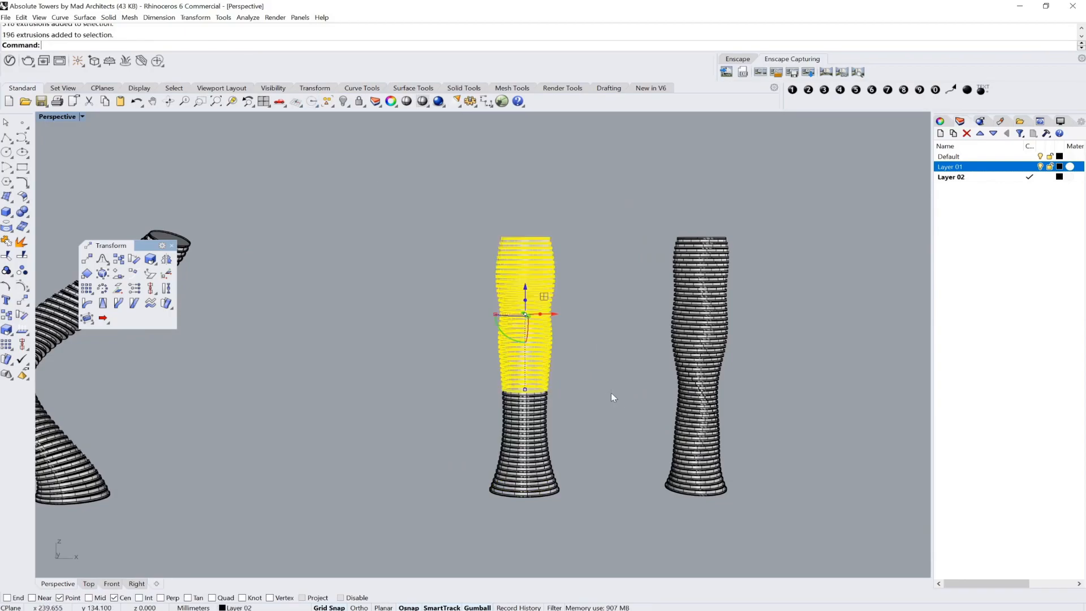
pyautogui.press('Escape')
pyautogui.scroll(-5, 611, 393)
pyautogui.scroll(-4, 611, 396)
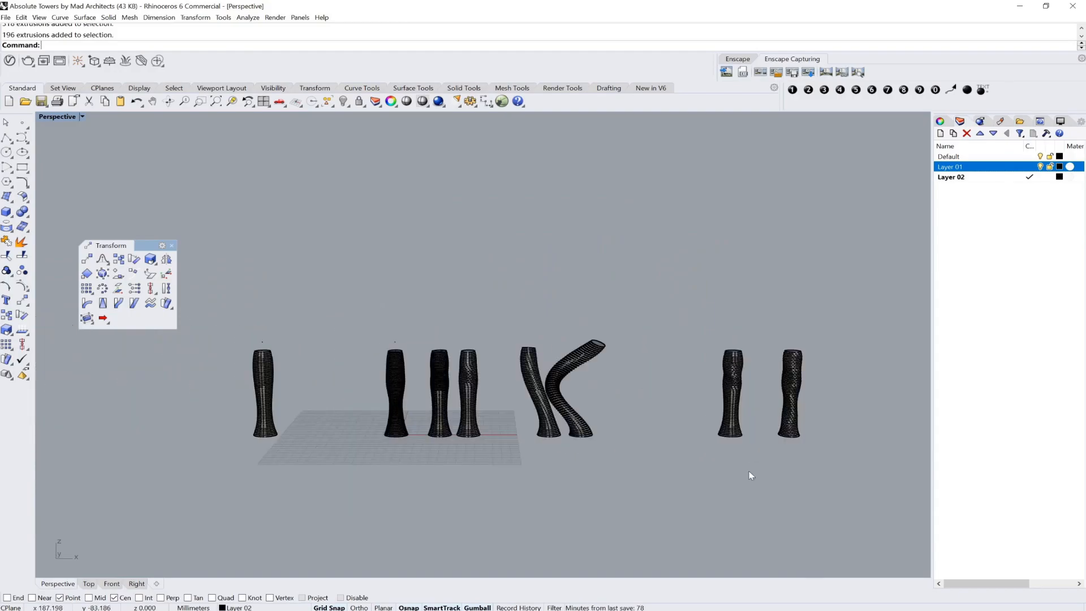
pyautogui.moveTo(158, 245); pyautogui.dragTo(135, 228)
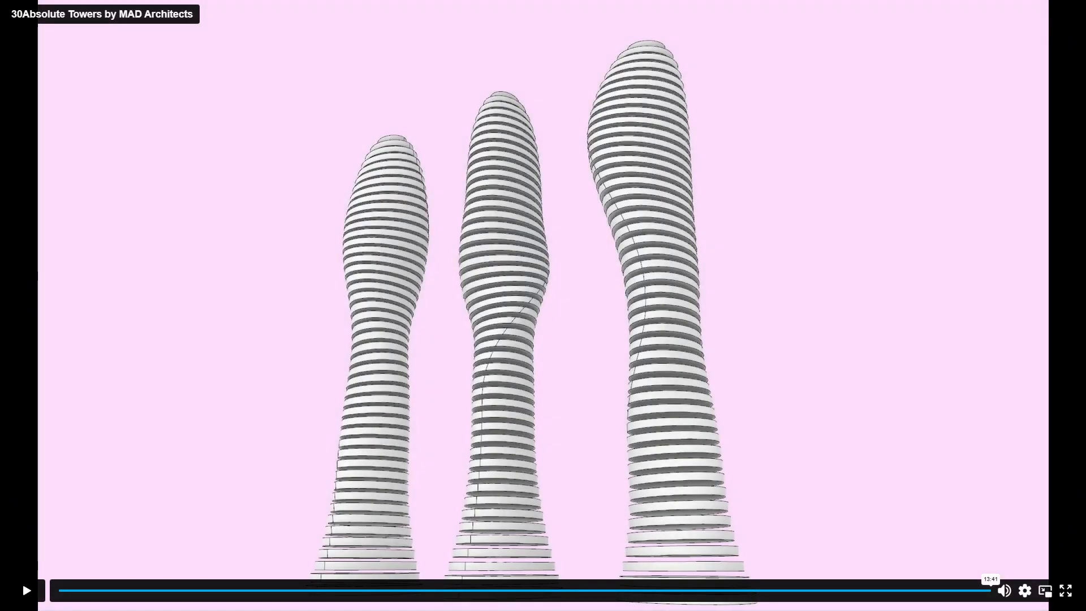
pyautogui.press('Escape')
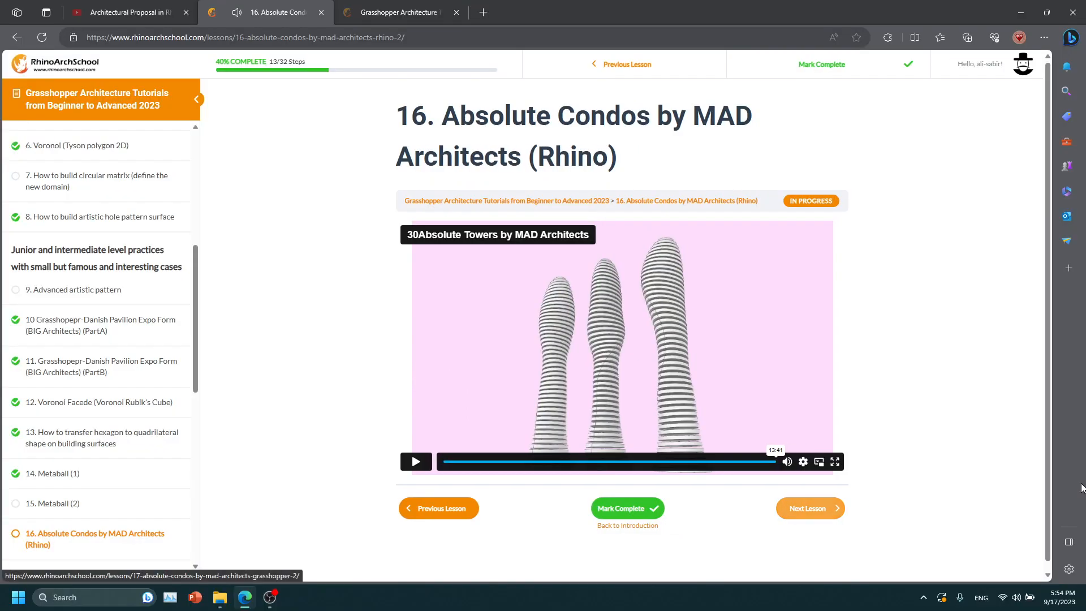